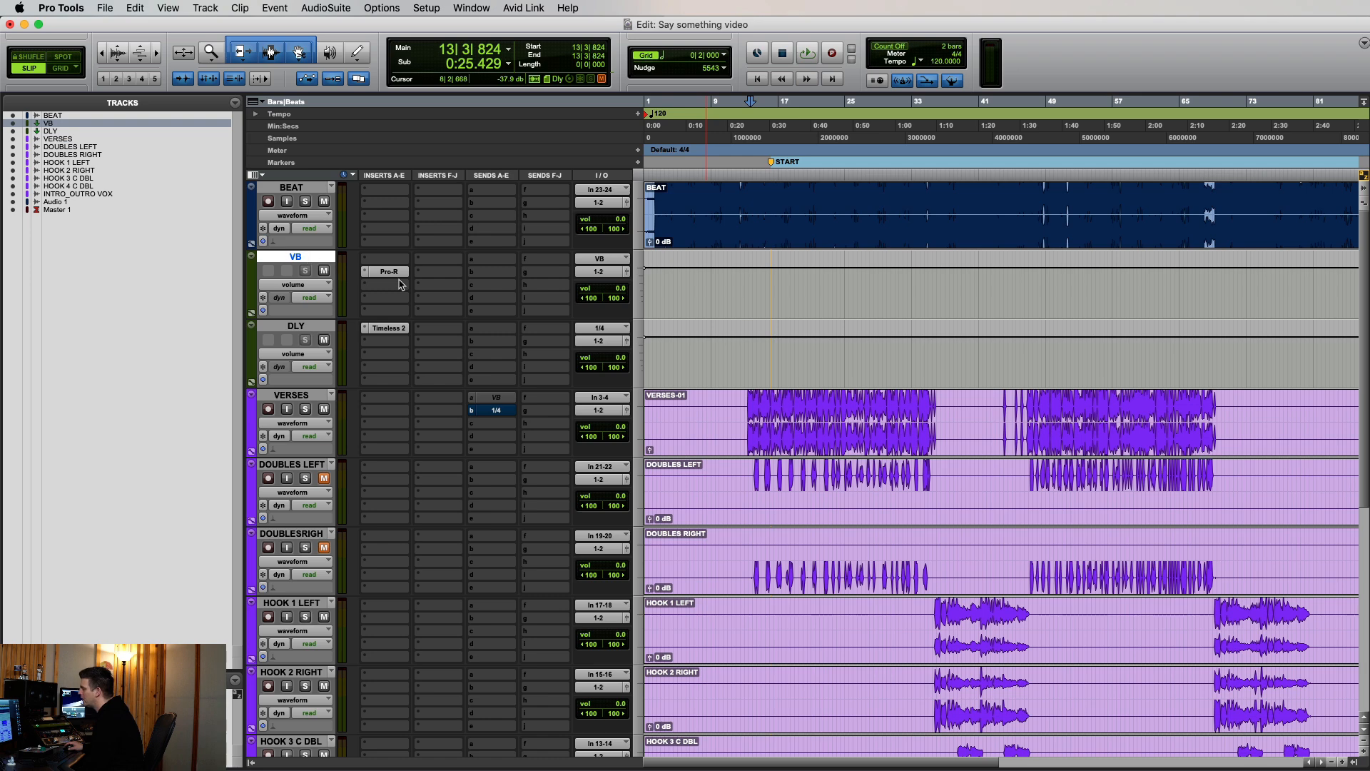
Inspect the Pro-R reverb on the VB track and the Timeless 2 delay on the DLY track
click(397, 276)
drag(990, 251, 681, 154)
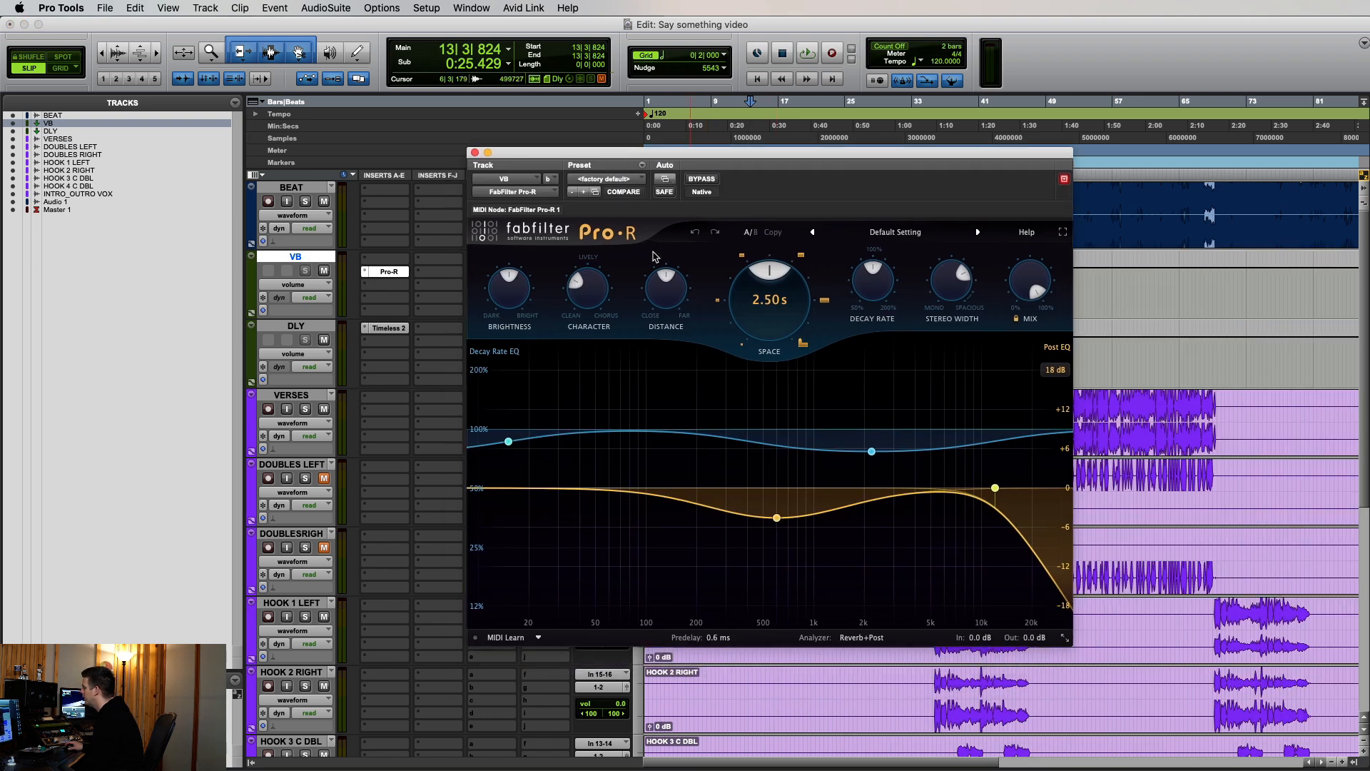
click(396, 329)
drag(823, 157, 866, 199)
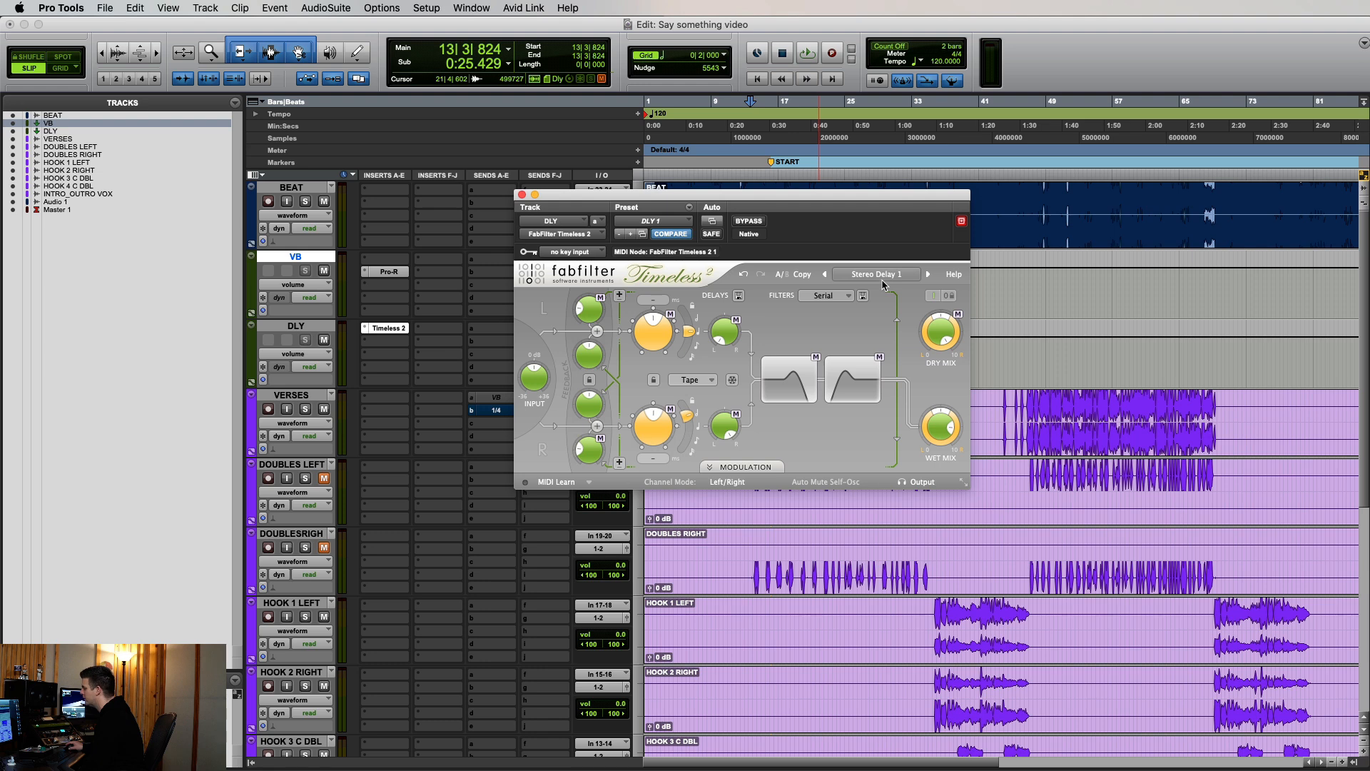
click(386, 328)
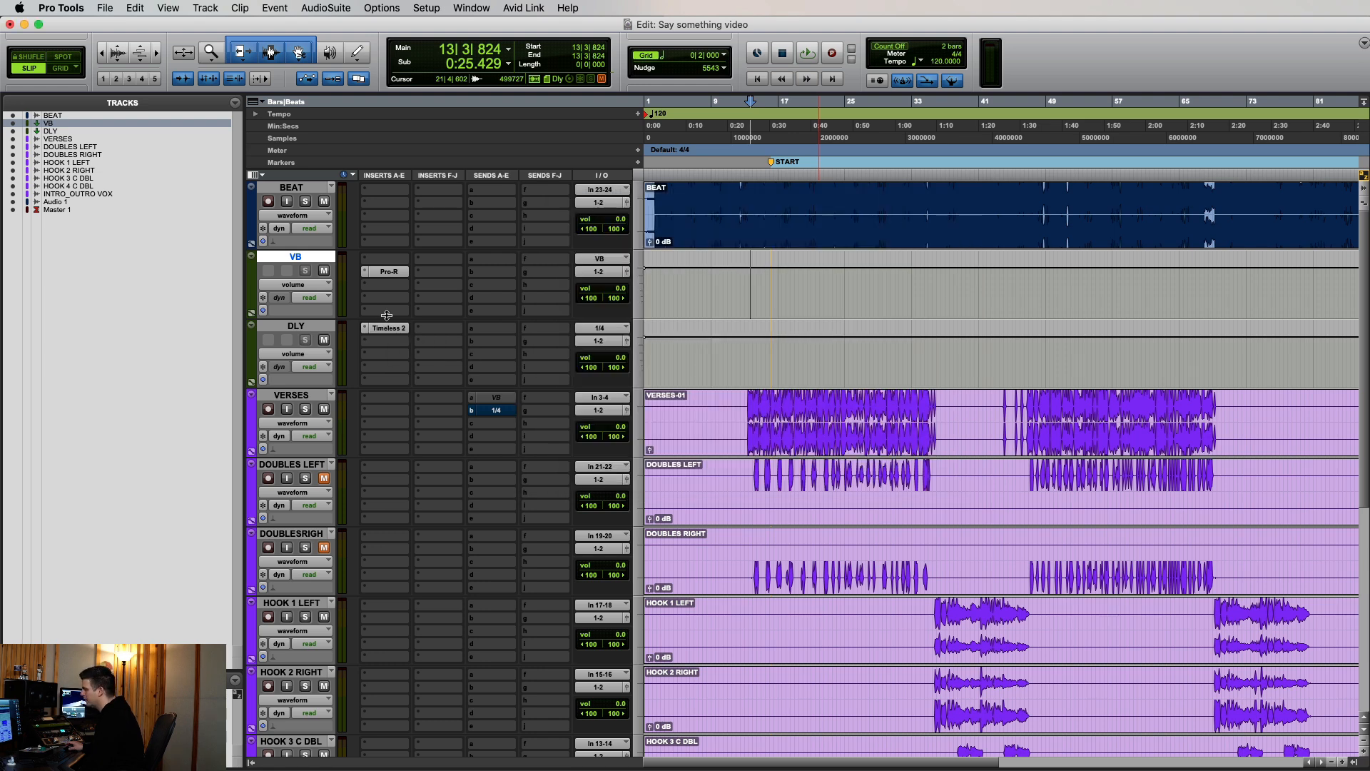
click(378, 331)
click(380, 329)
Inspect the Pro-L 2 limiter and the Saturn saturation plug-in on the Master 1 track
scroll(503, 378, down, 8)
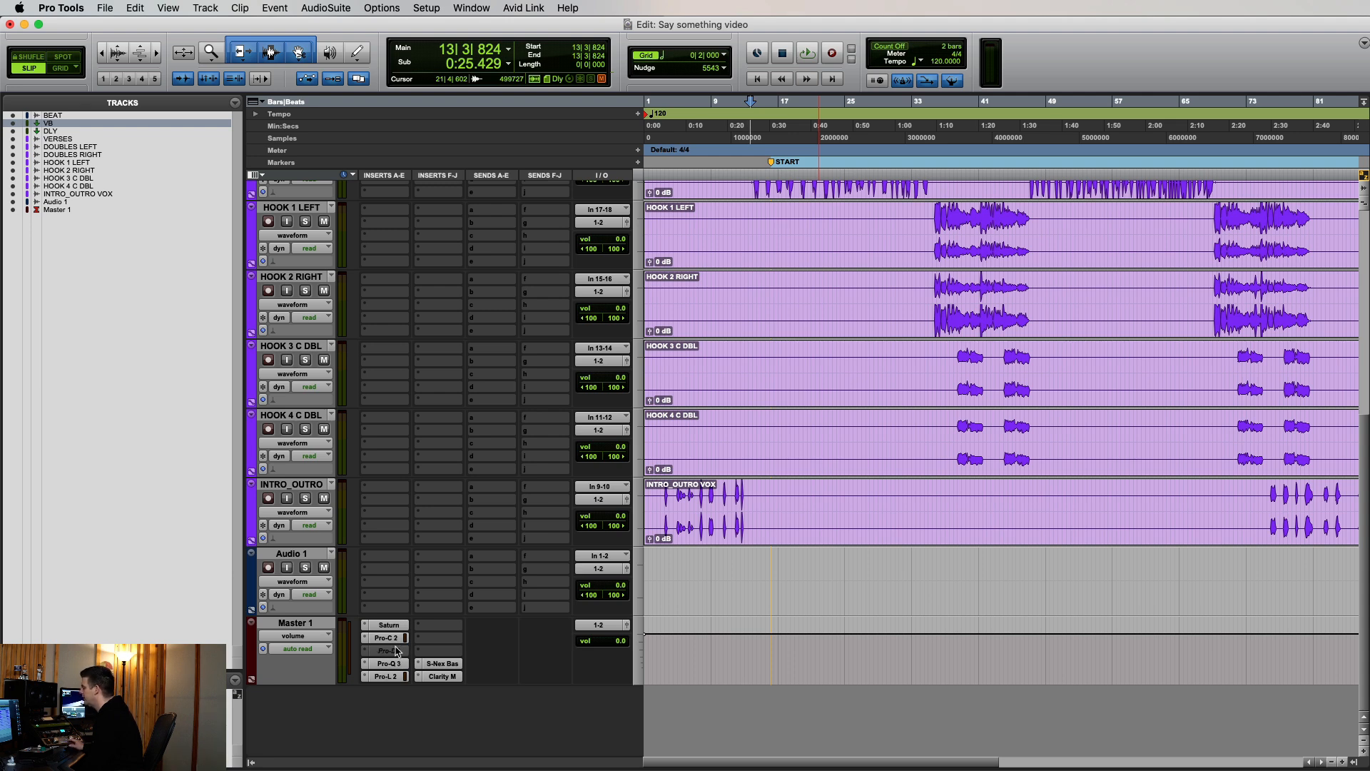
click(389, 676)
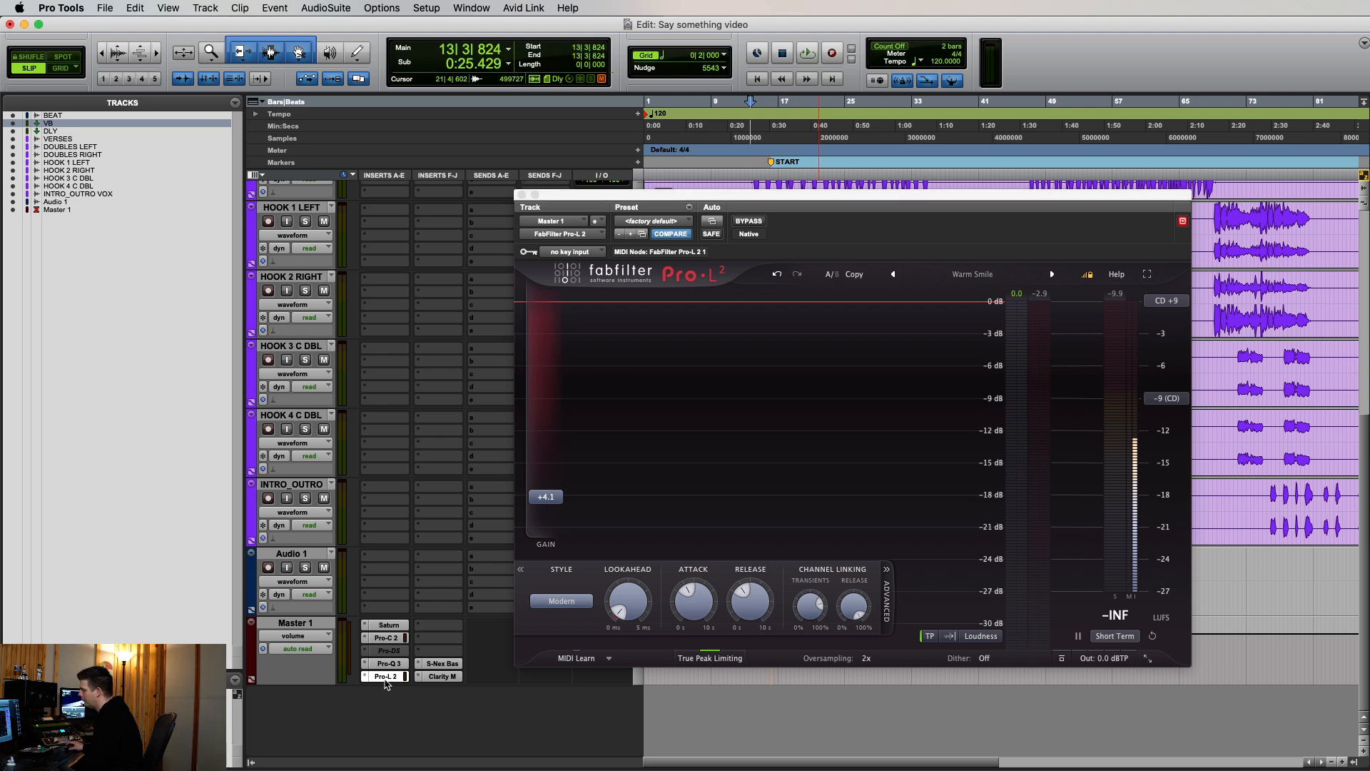
click(386, 678)
click(334, 624)
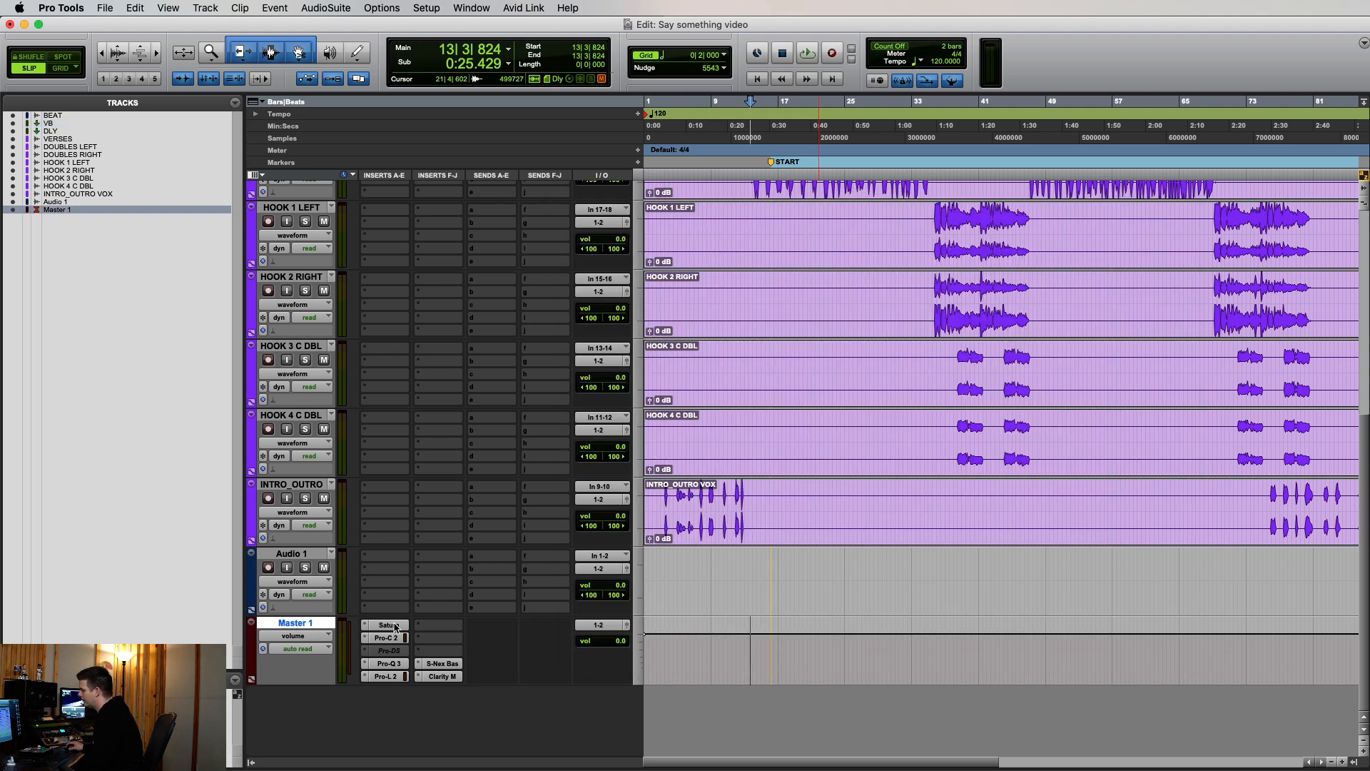
click(395, 626)
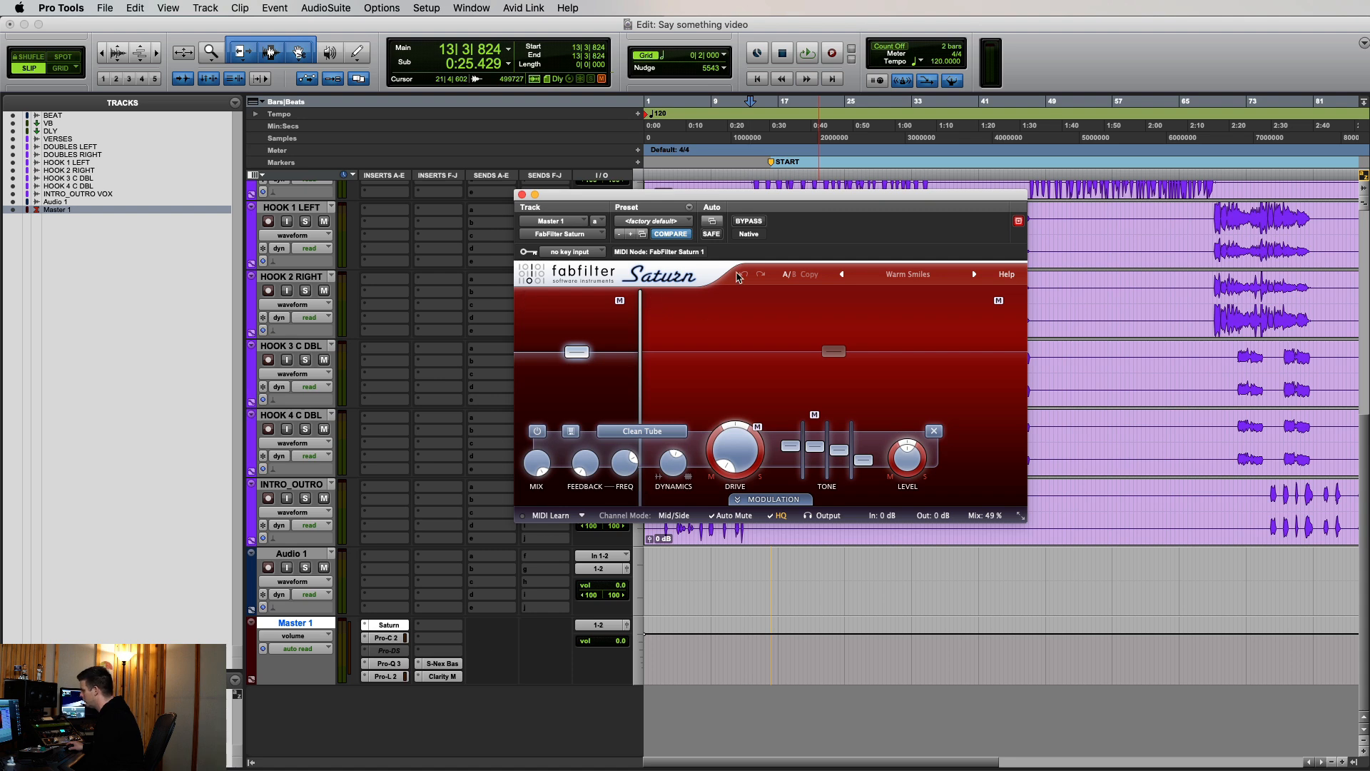
drag(713, 194, 720, 232)
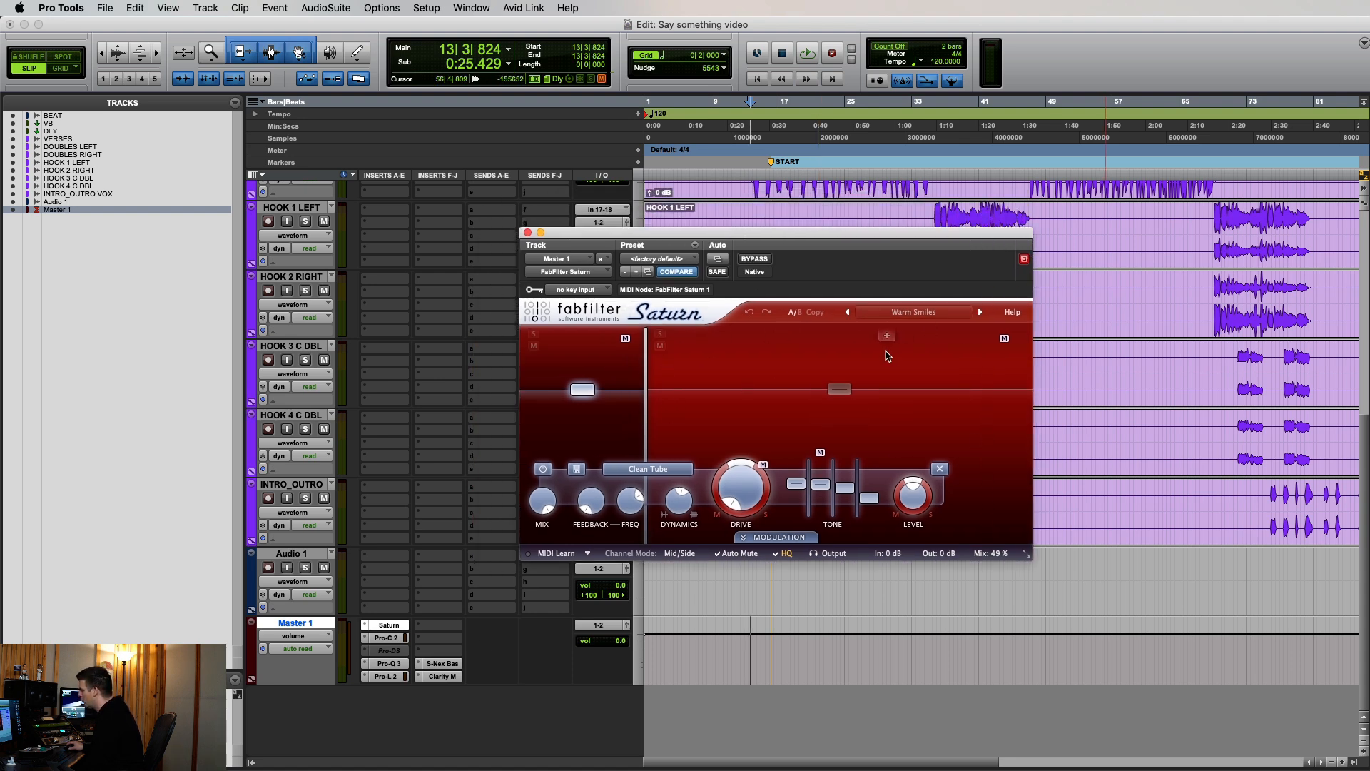
Review the settings of Pro-C 2, Pro-Q 3 and Pro-L 2 in the Master 1 insert chain
click(386, 637)
mouse_move(855, 689)
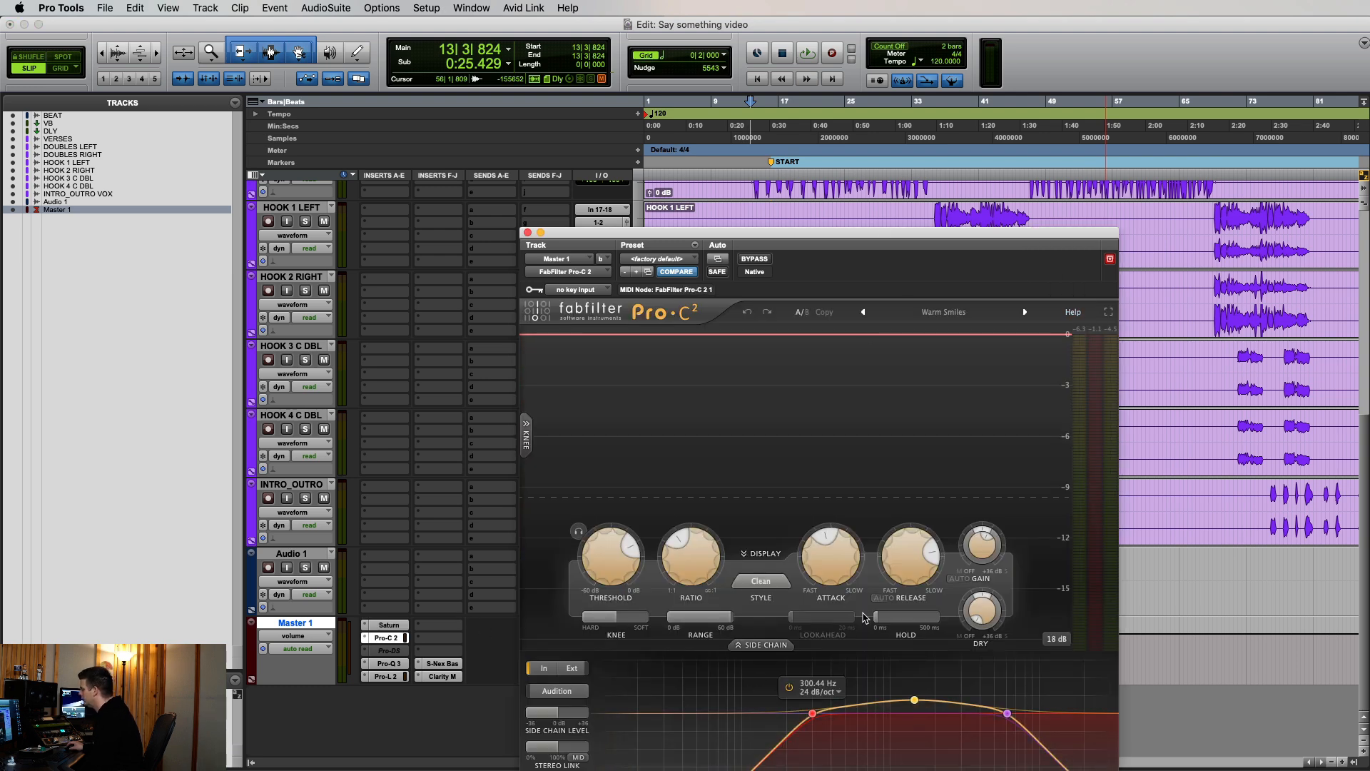
drag(909, 245, 927, 152)
mouse_move(942, 625)
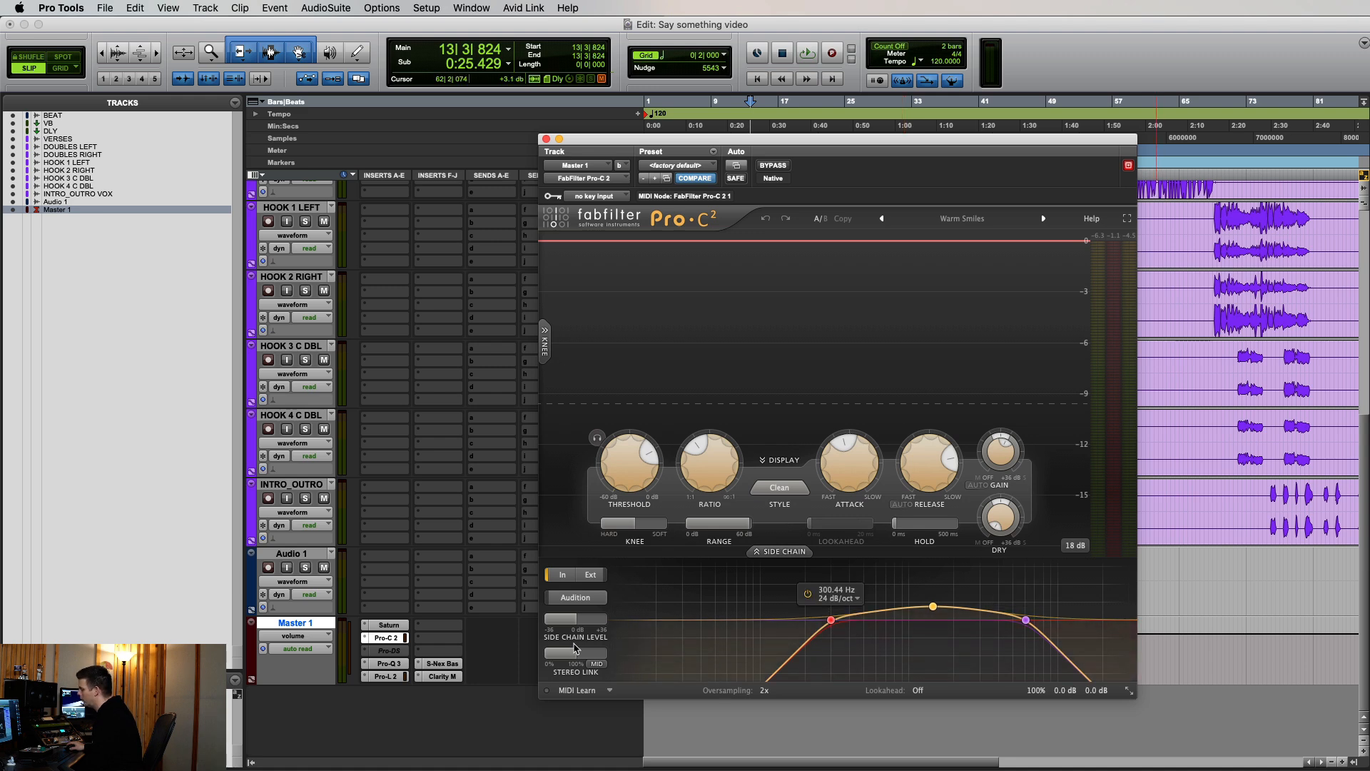
click(391, 667)
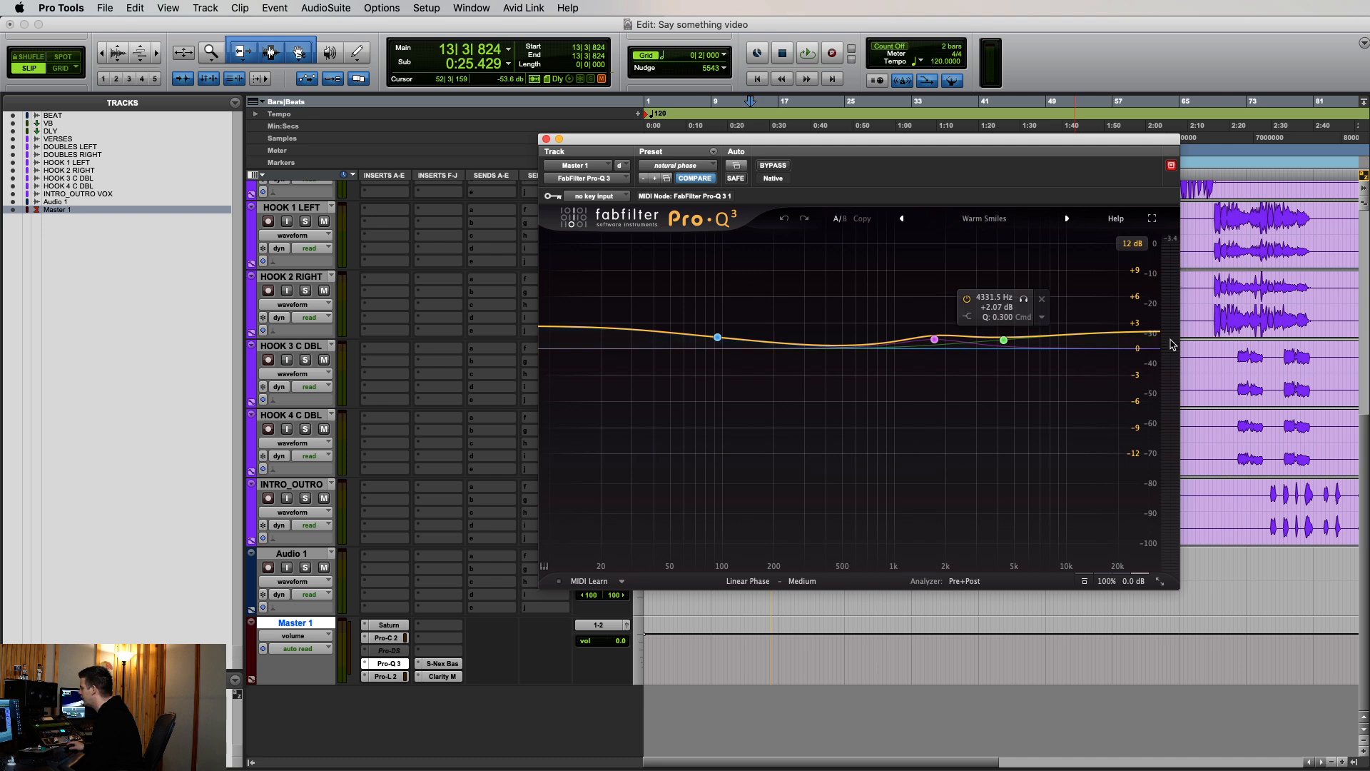
click(391, 677)
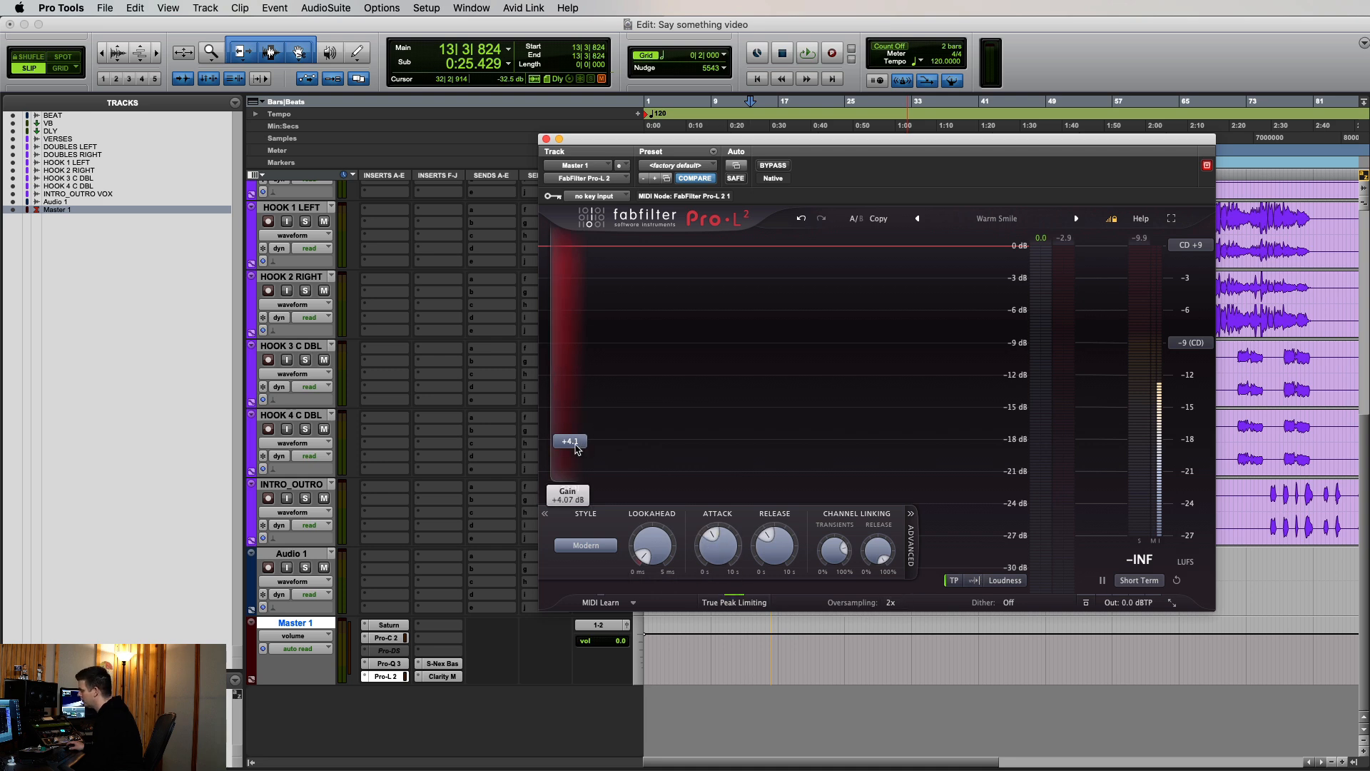
click(390, 683)
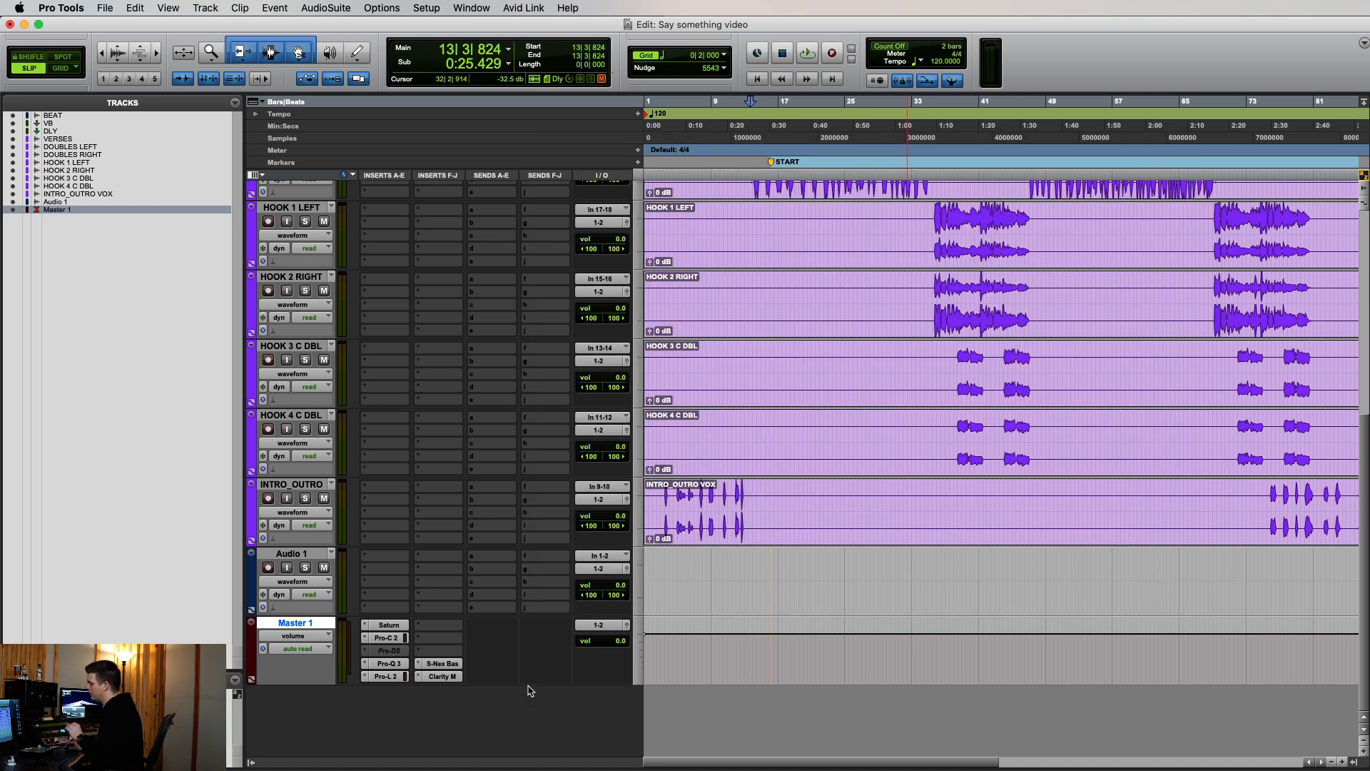
Place the edit cursor at the start of the first verse on the VERSES track and play the song from there
scroll(678, 658, up, 5)
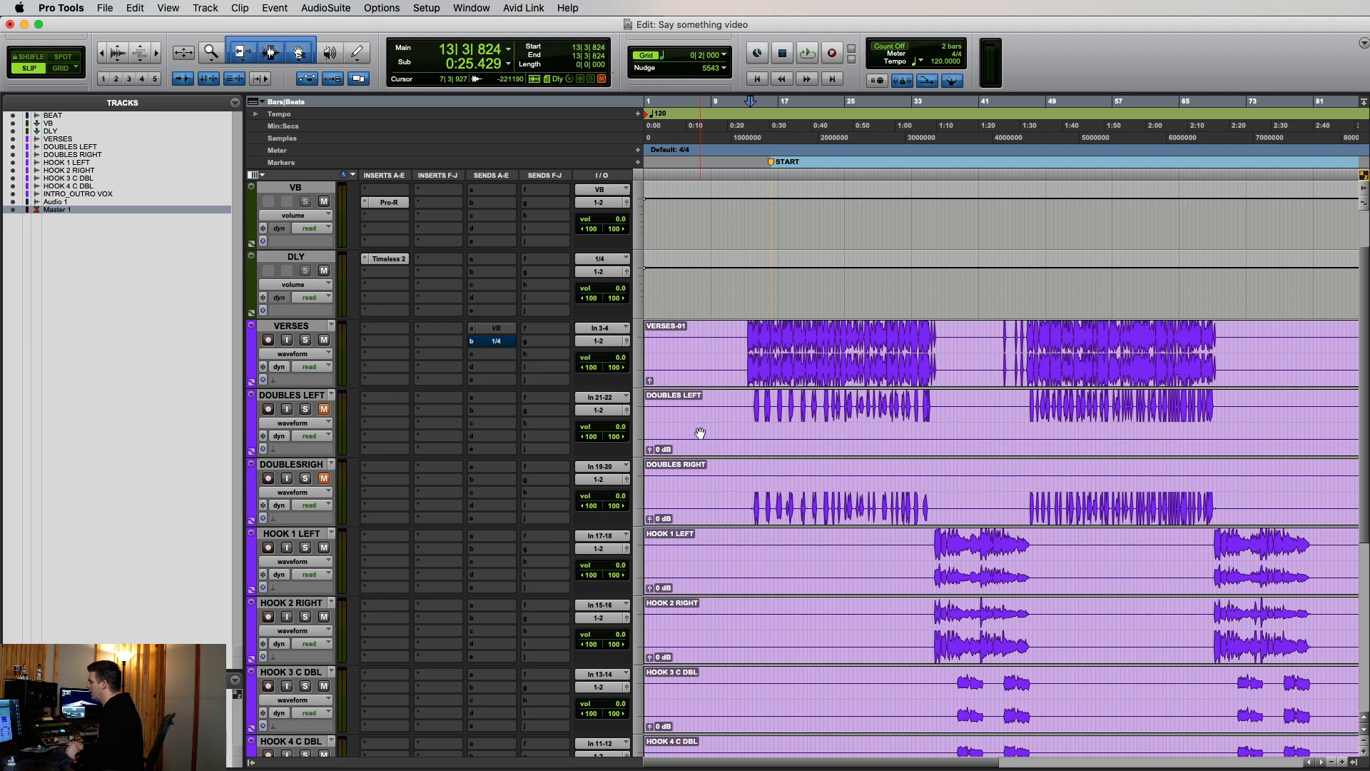
scroll(700, 435, up, 1)
click(765, 412)
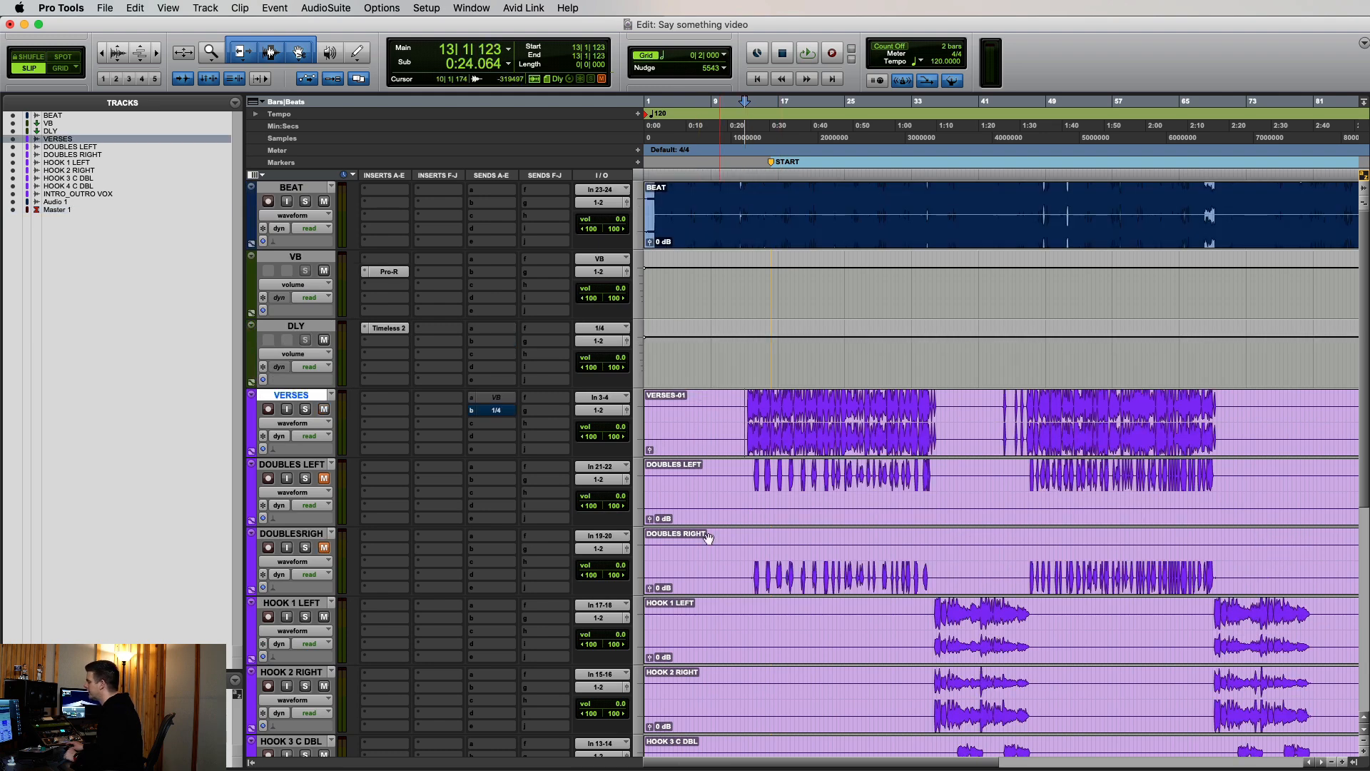
click(748, 396)
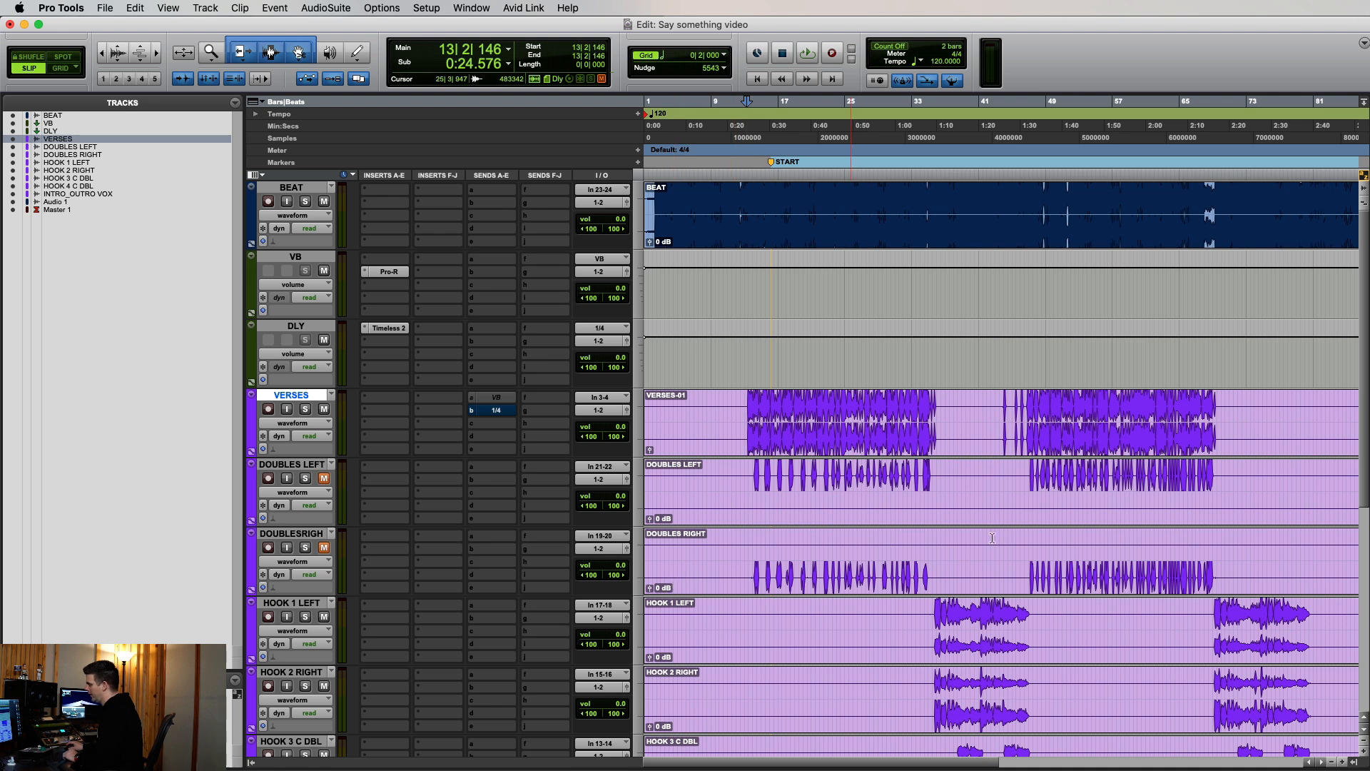
key(space)
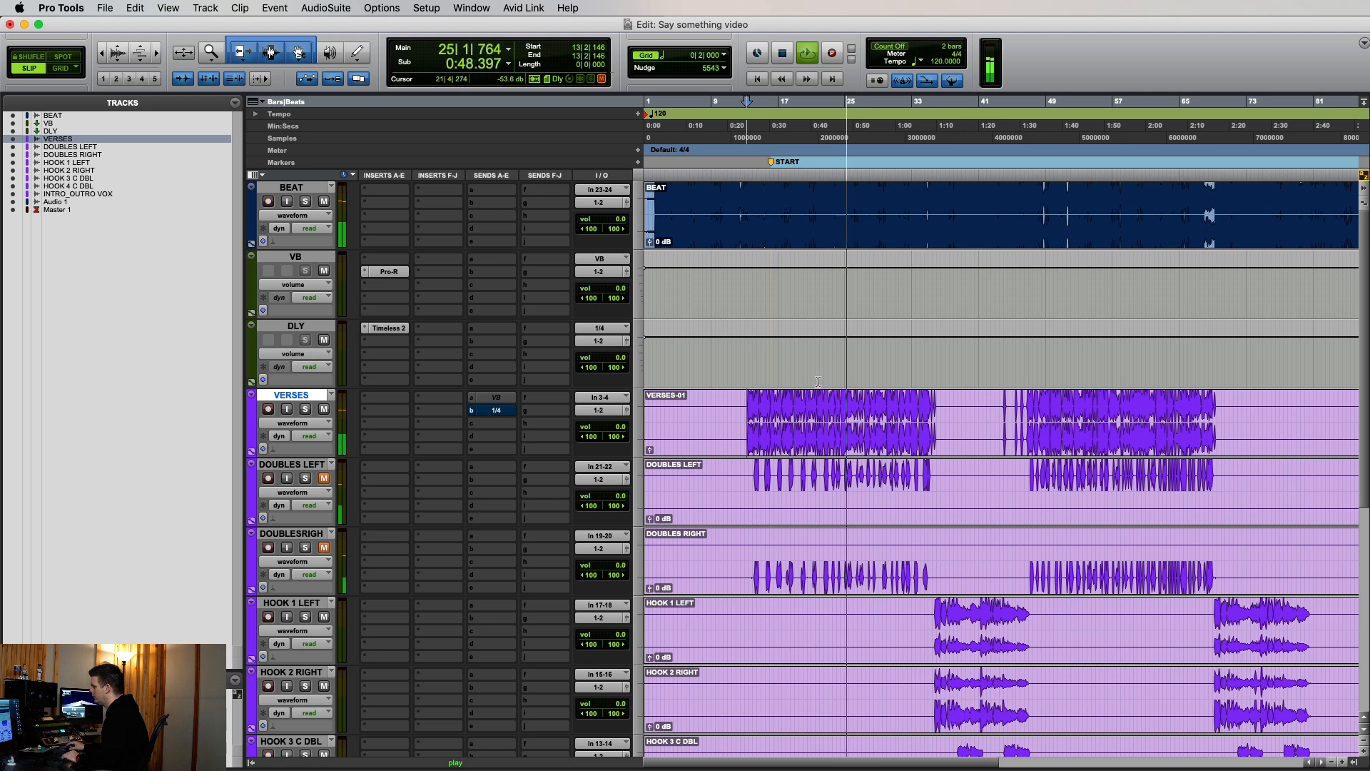
key(space)
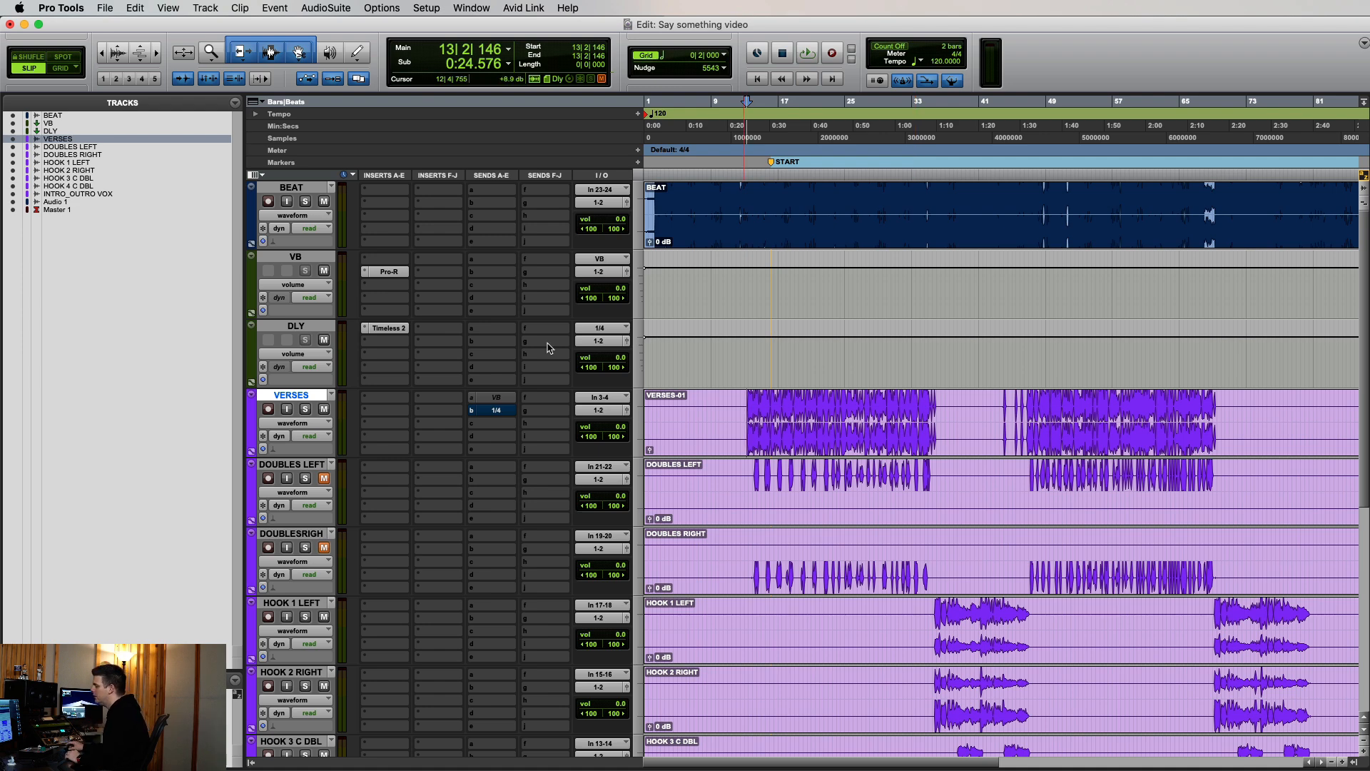
Insert FabFilter Pro-Q 3 on the VERSES track and move its 18 dB/oct low cut to about 70 Hz
click(398, 399)
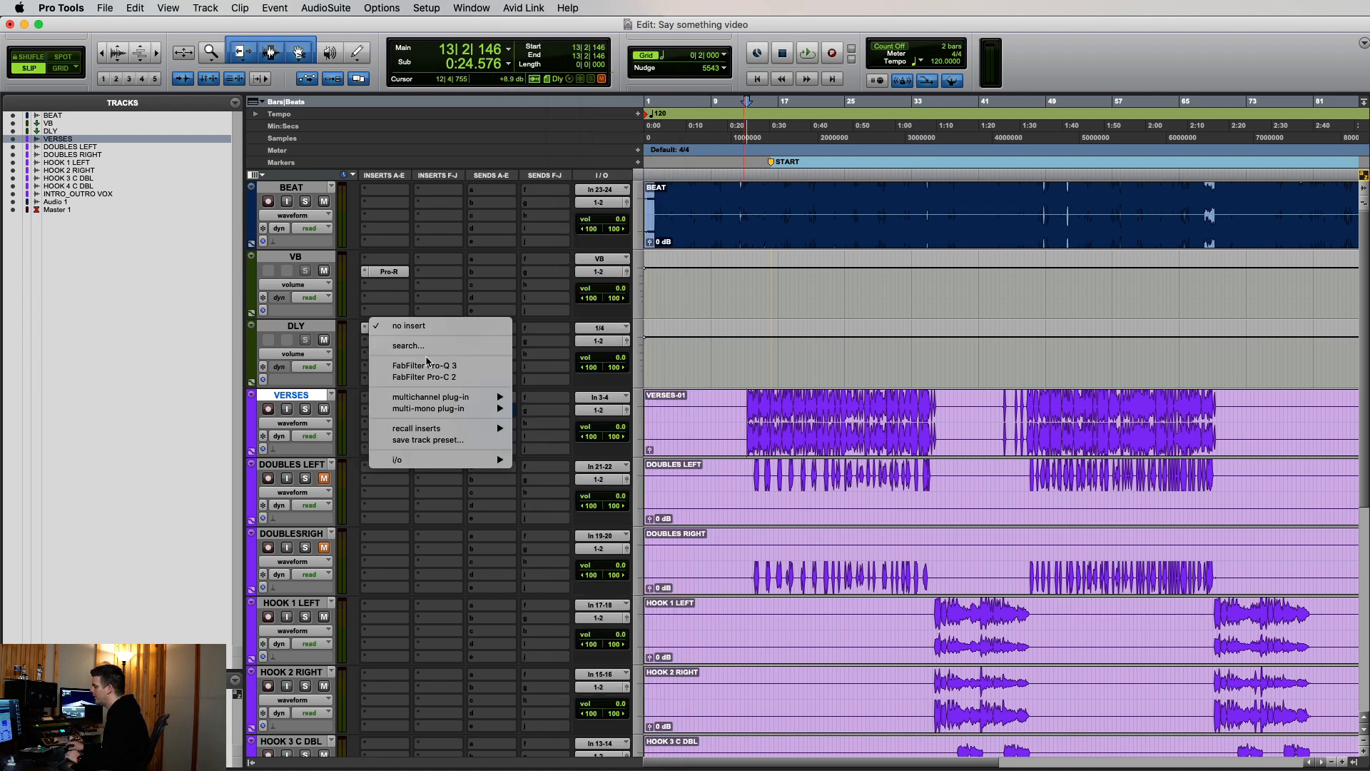
click(433, 367)
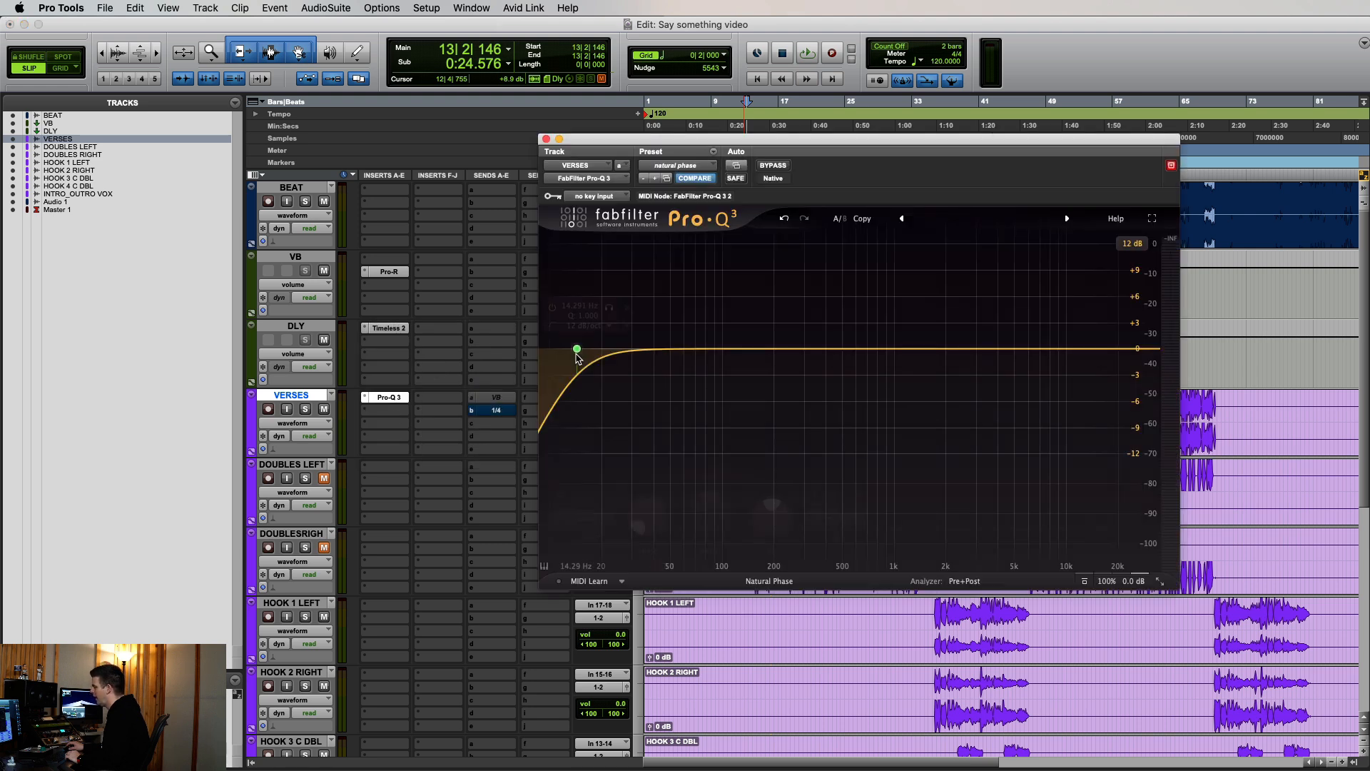
click(578, 353)
drag(578, 352, 696, 351)
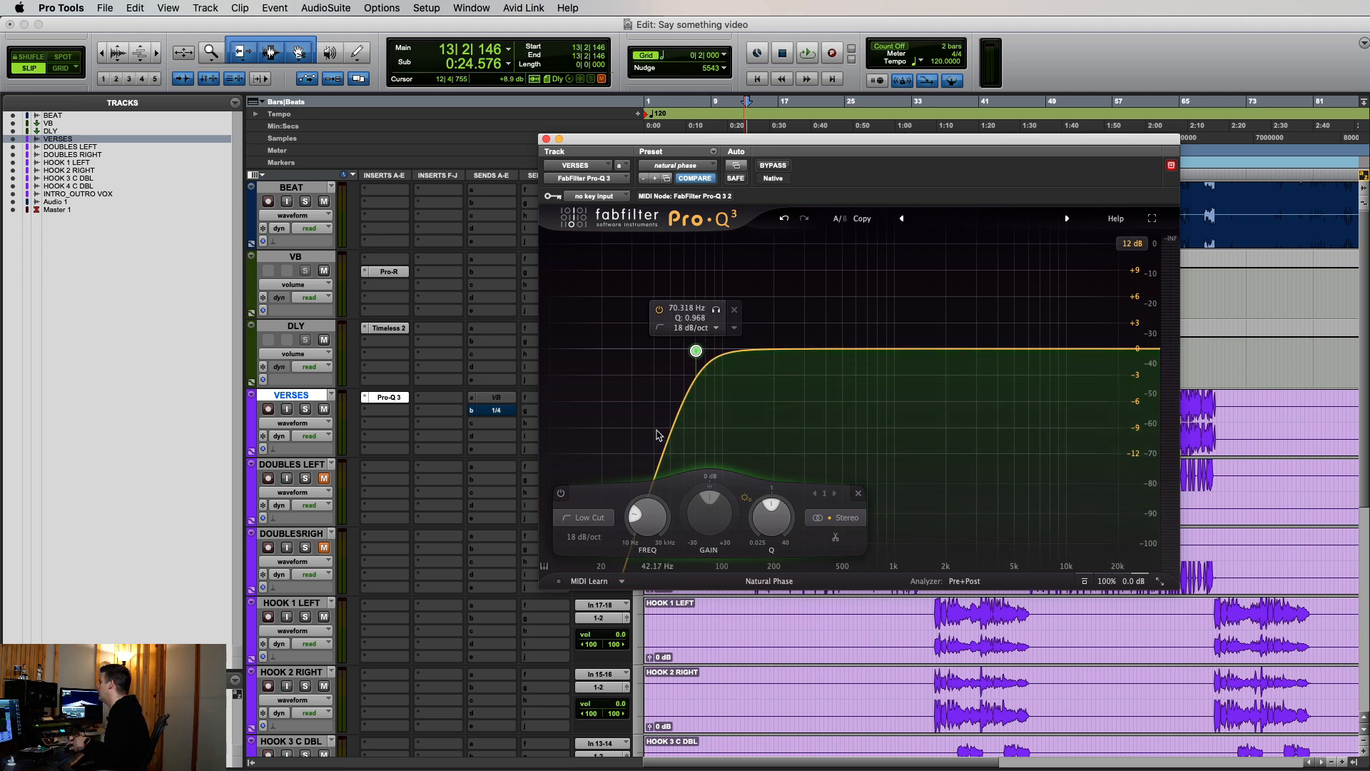
Raise the VERSES low cut to about 110 Hz during playback, comparing the EQ with its bypassed sound
drag(848, 147, 962, 168)
key(space)
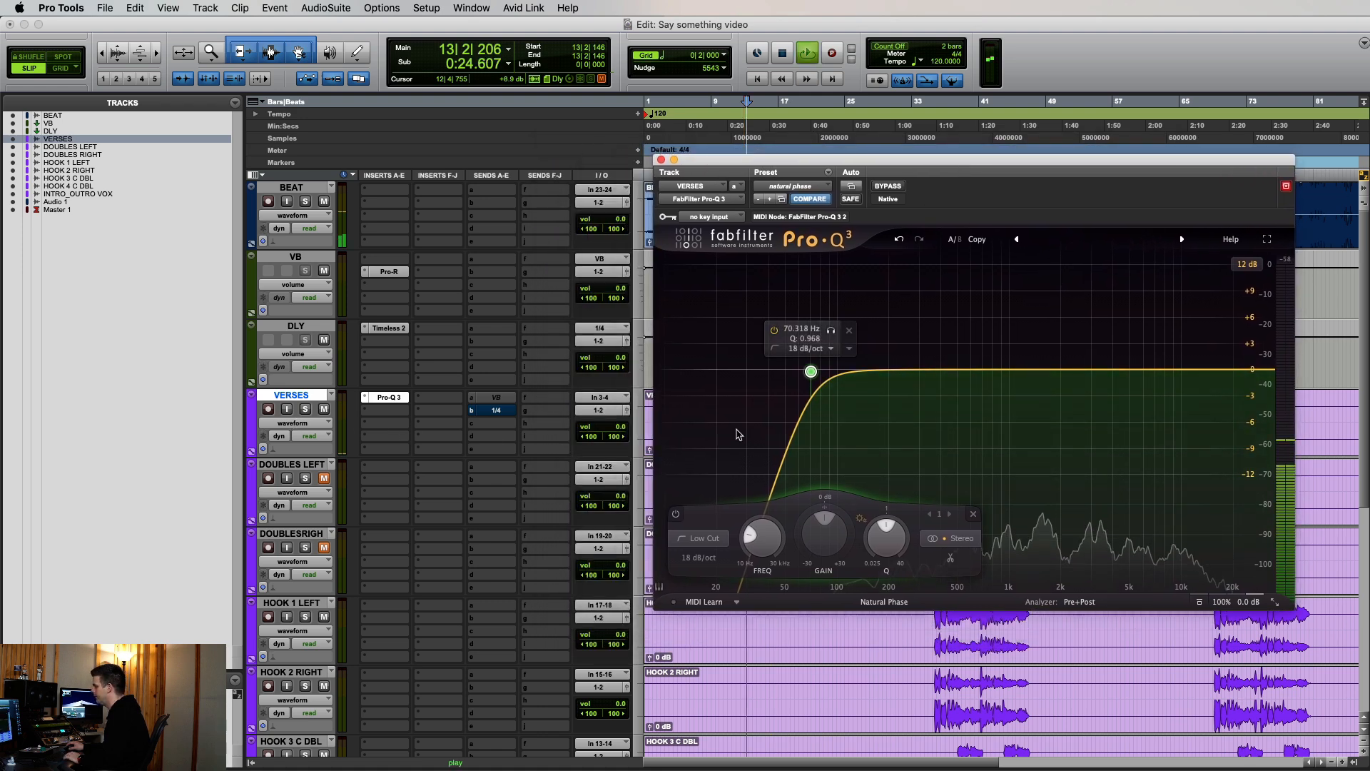
drag(812, 372, 848, 371)
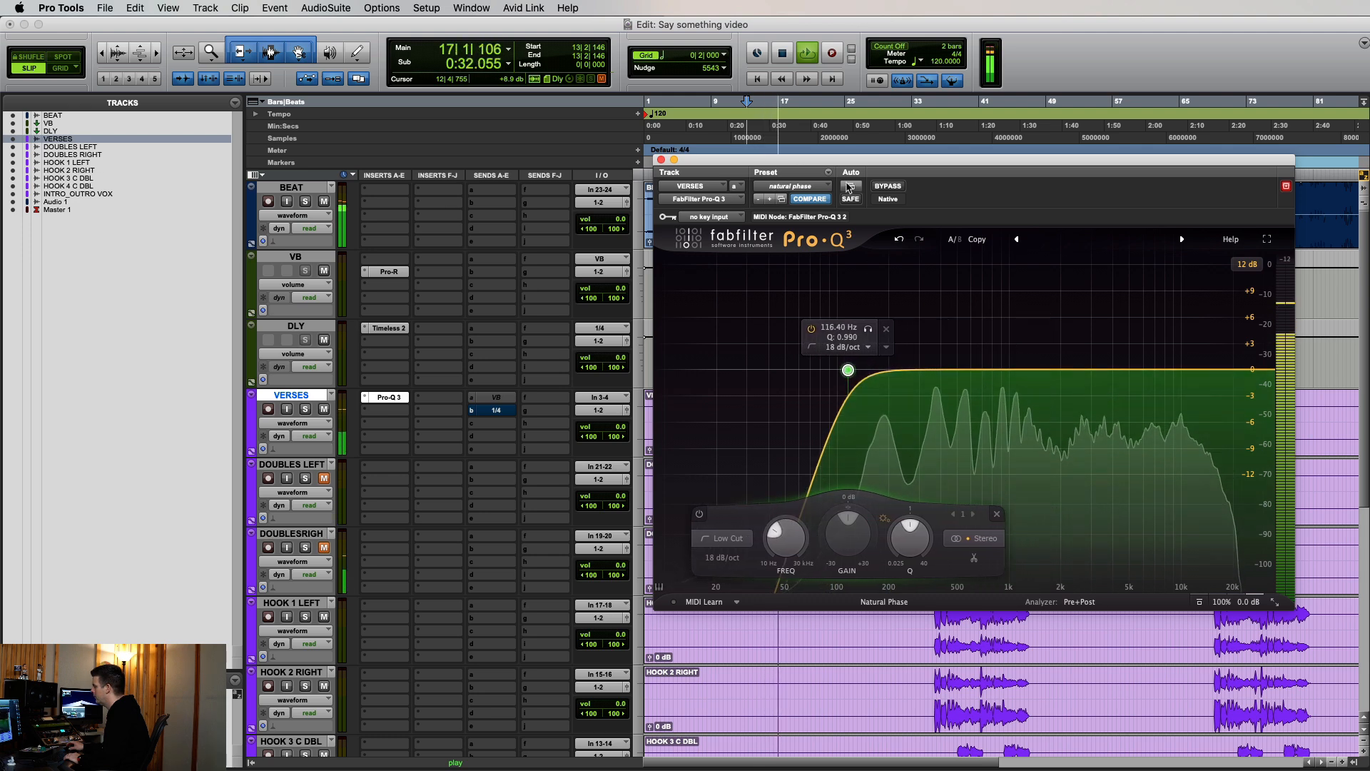
click(889, 186)
click(889, 186)
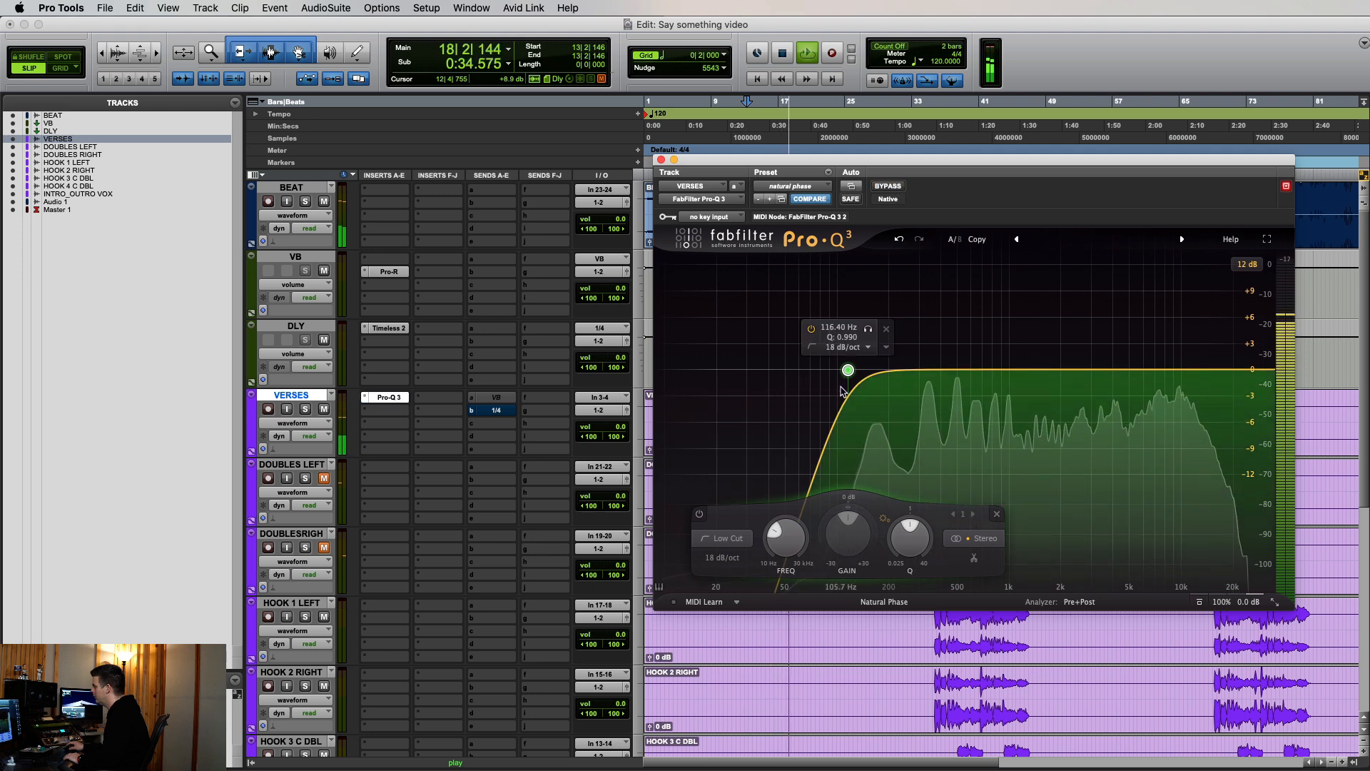
drag(848, 372, 844, 370)
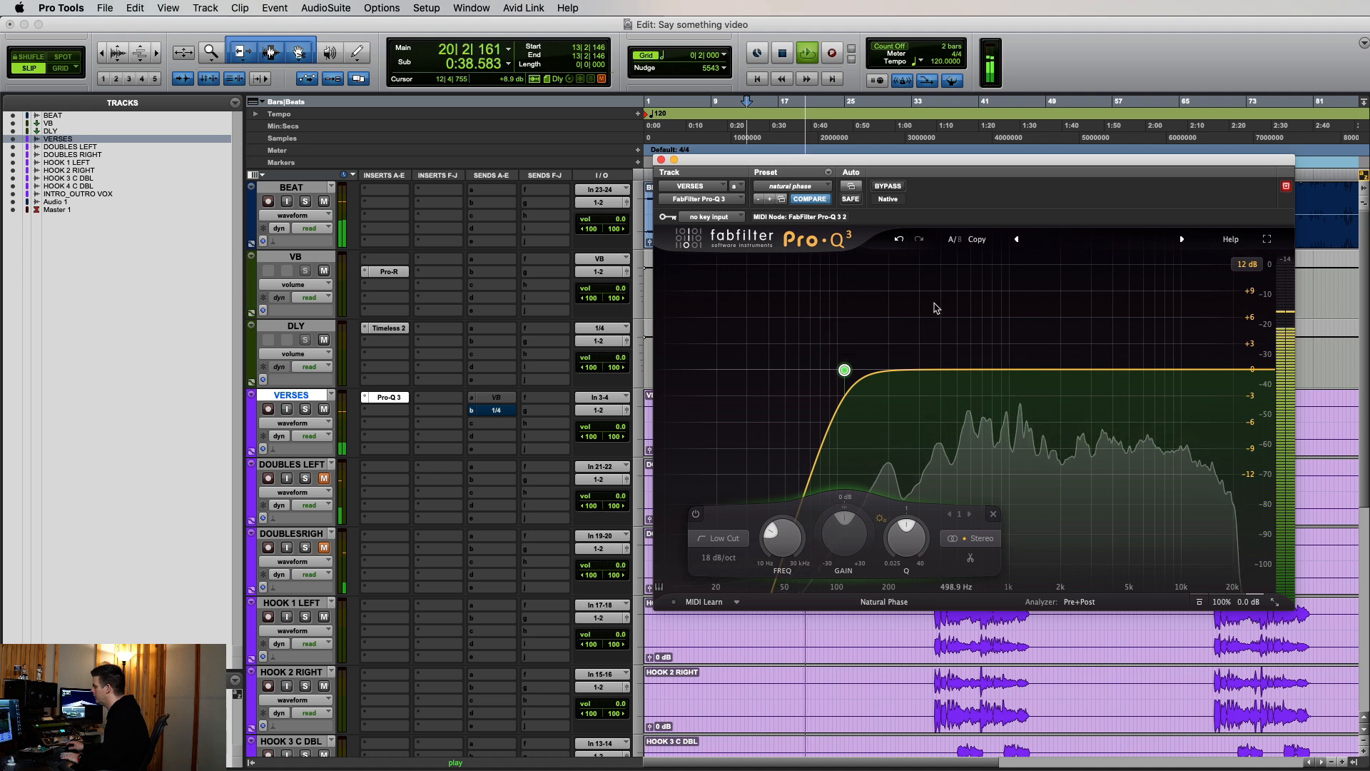
key(space)
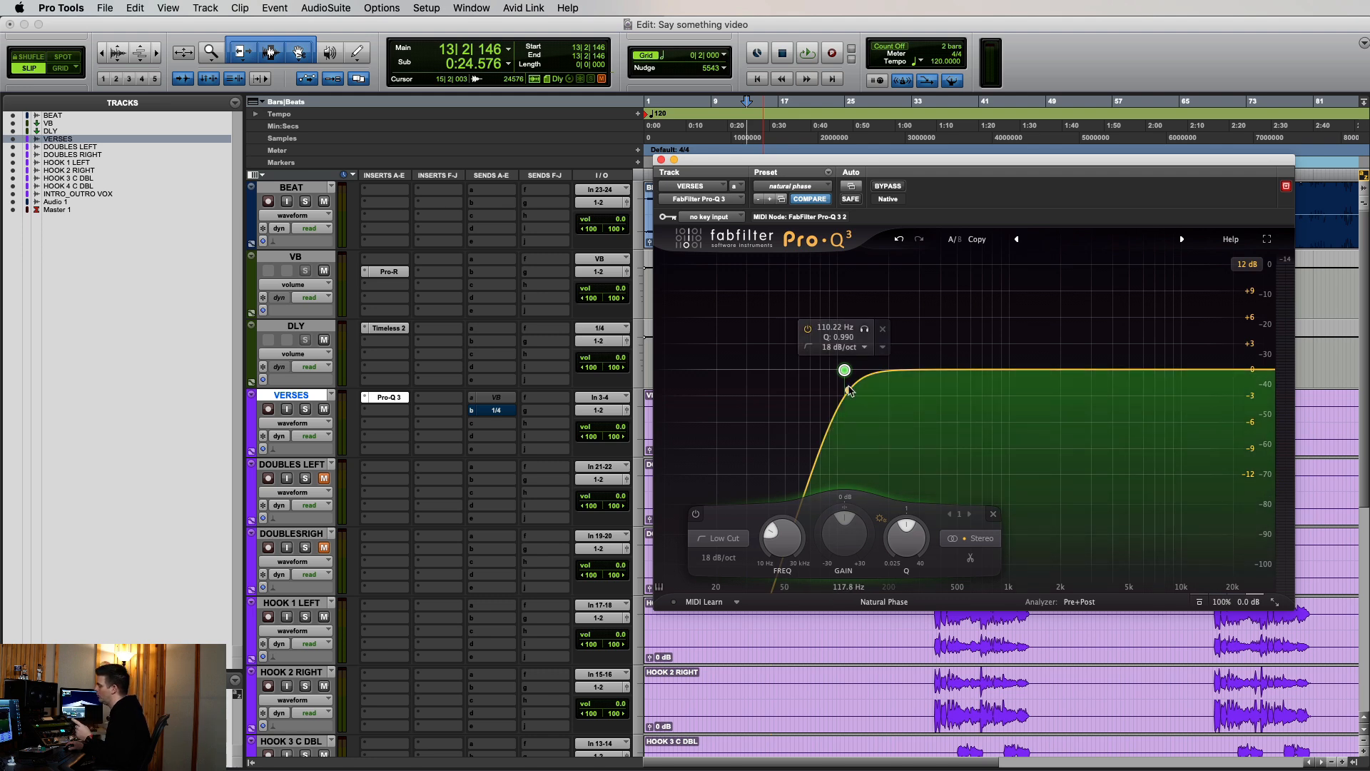
Check the EQ's phase mode options, keep Natural Phase, and close the Pro-Q 3 window
click(884, 604)
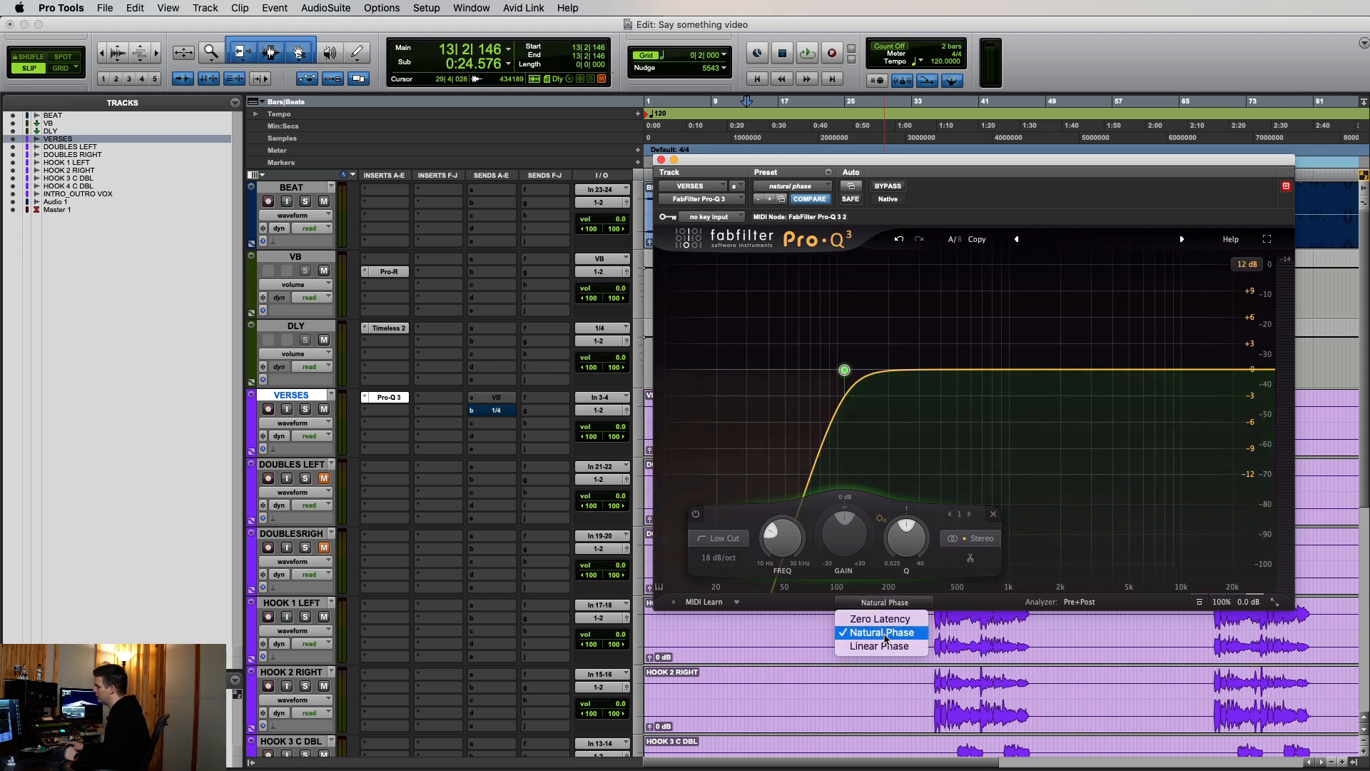
click(895, 601)
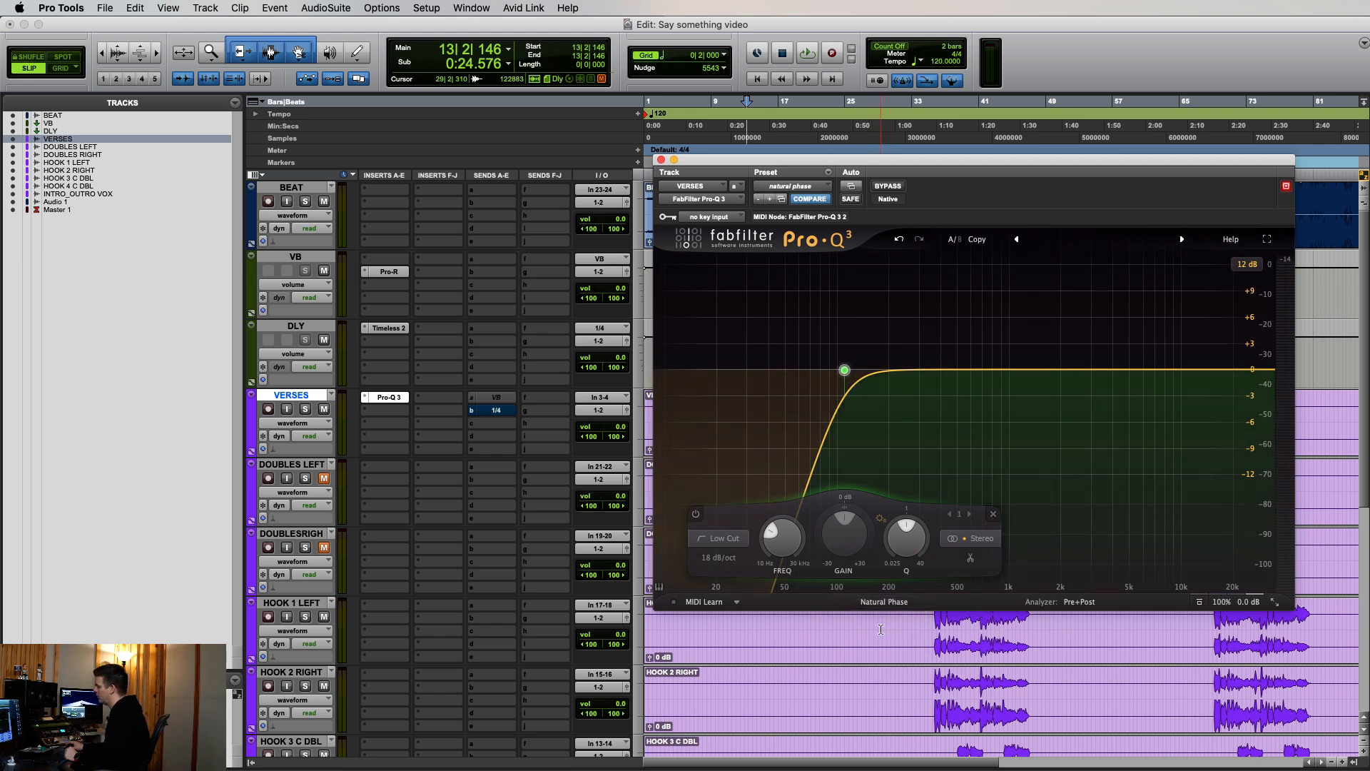
click(378, 397)
click(388, 402)
click(388, 403)
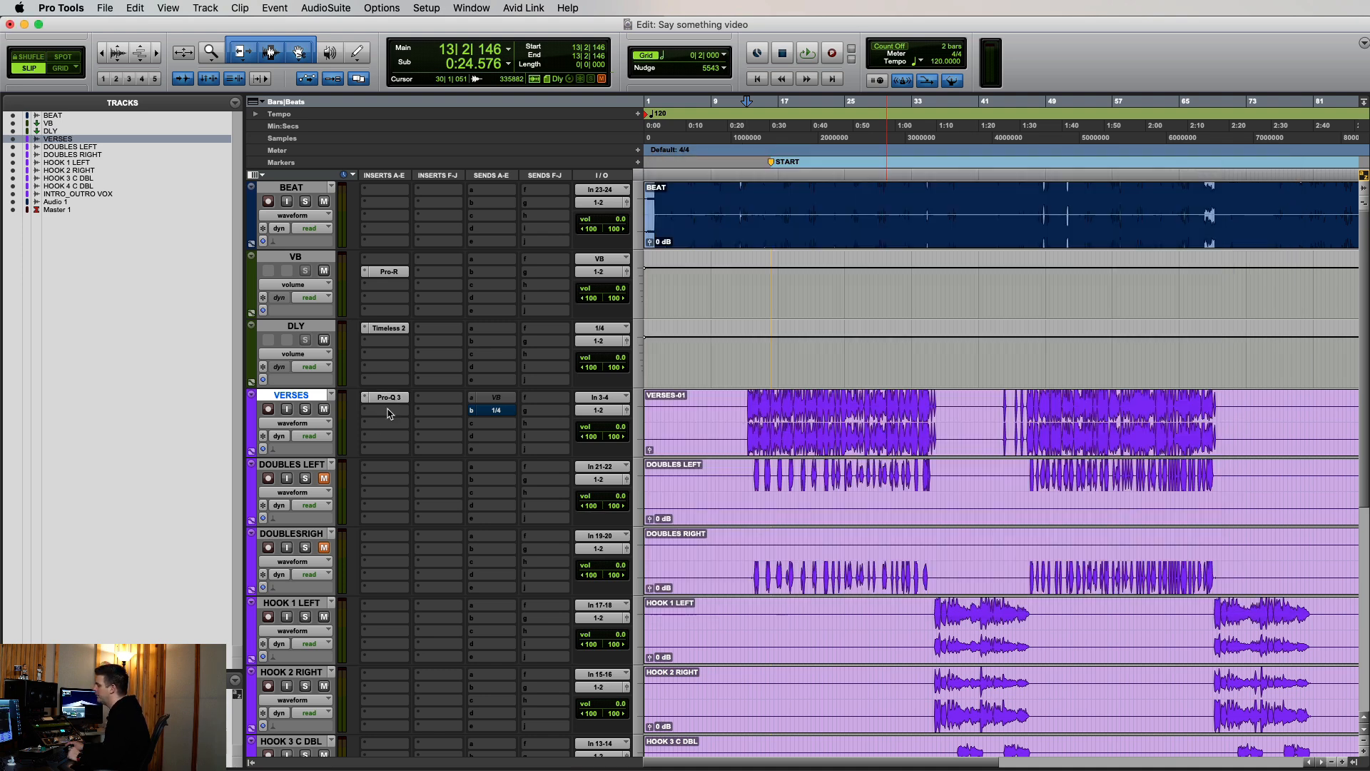
Insert FabFilter Pro-C 2 after the EQ on the VERSES track, with a faster release, slower attack and auto gain off
click(389, 412)
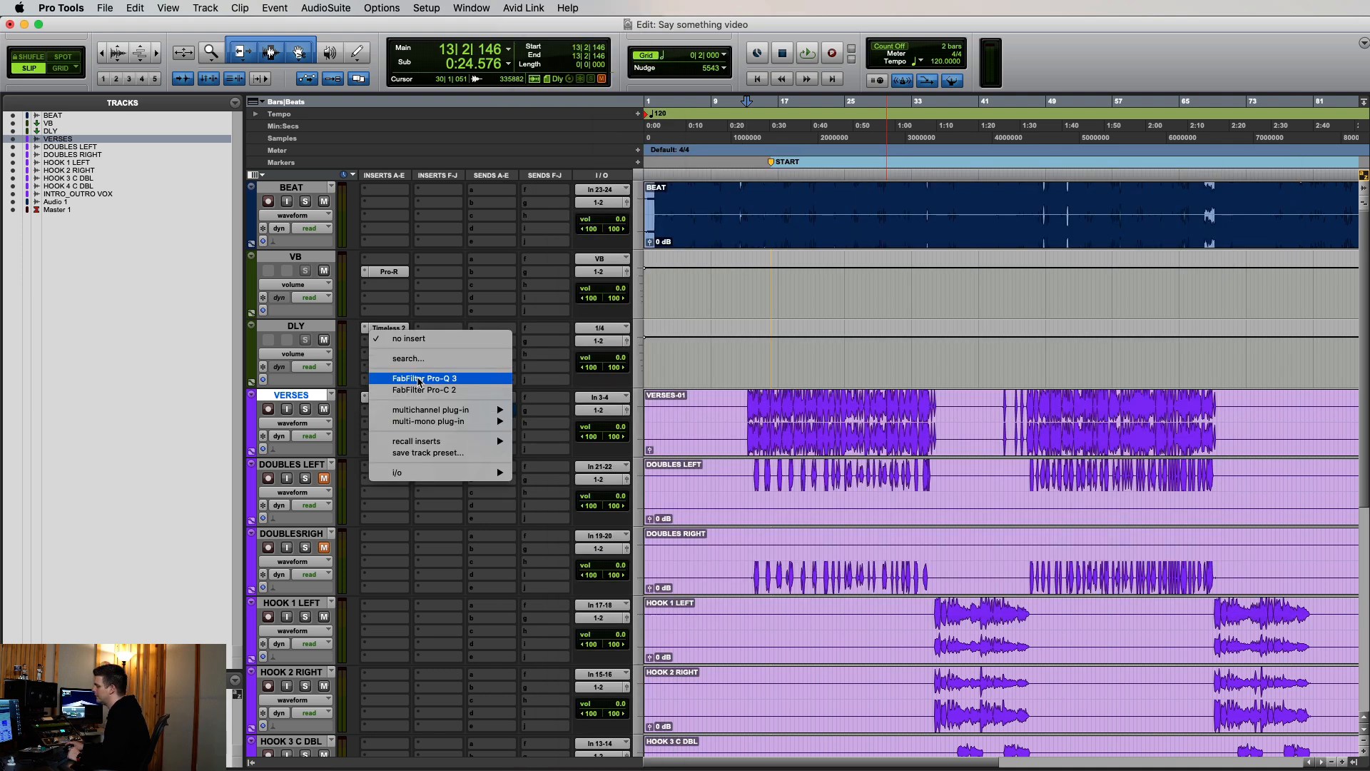
click(421, 390)
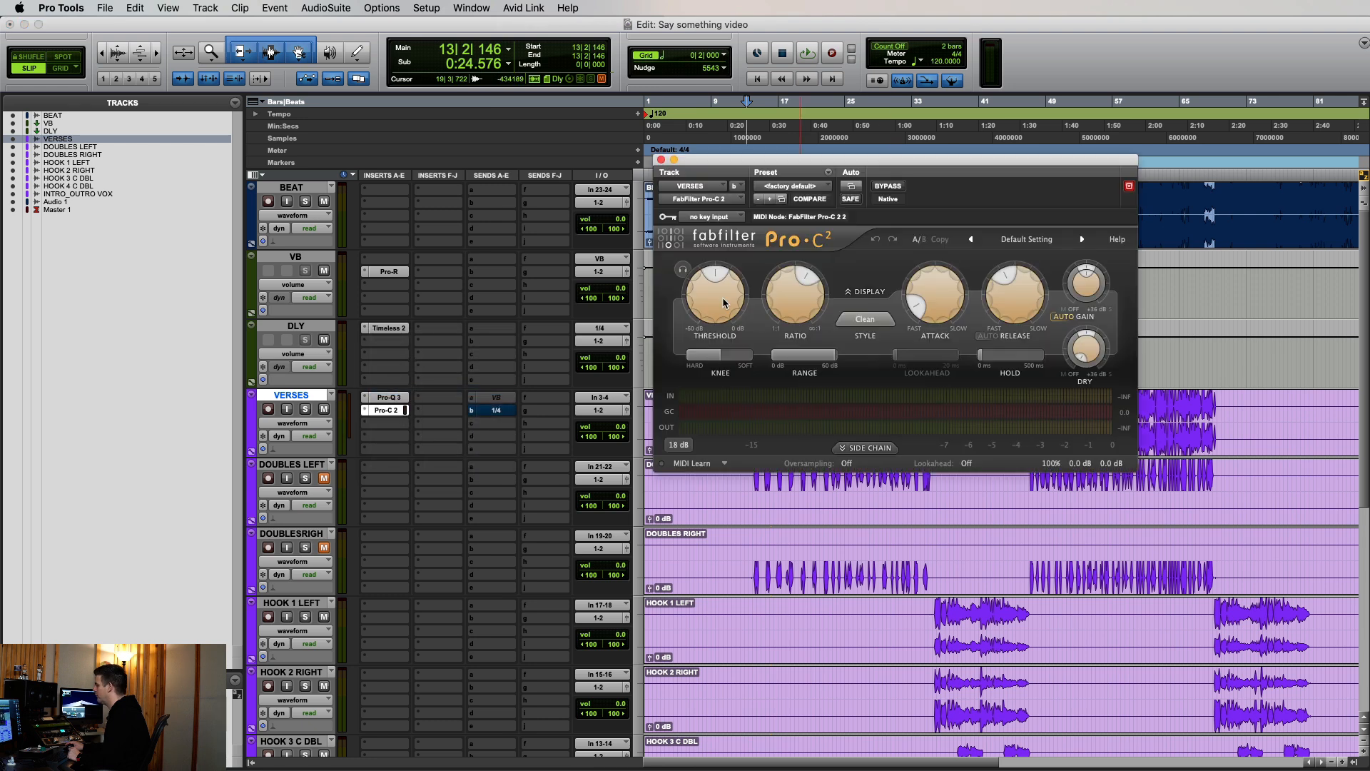
drag(1017, 288, 1016, 336)
drag(940, 278, 943, 246)
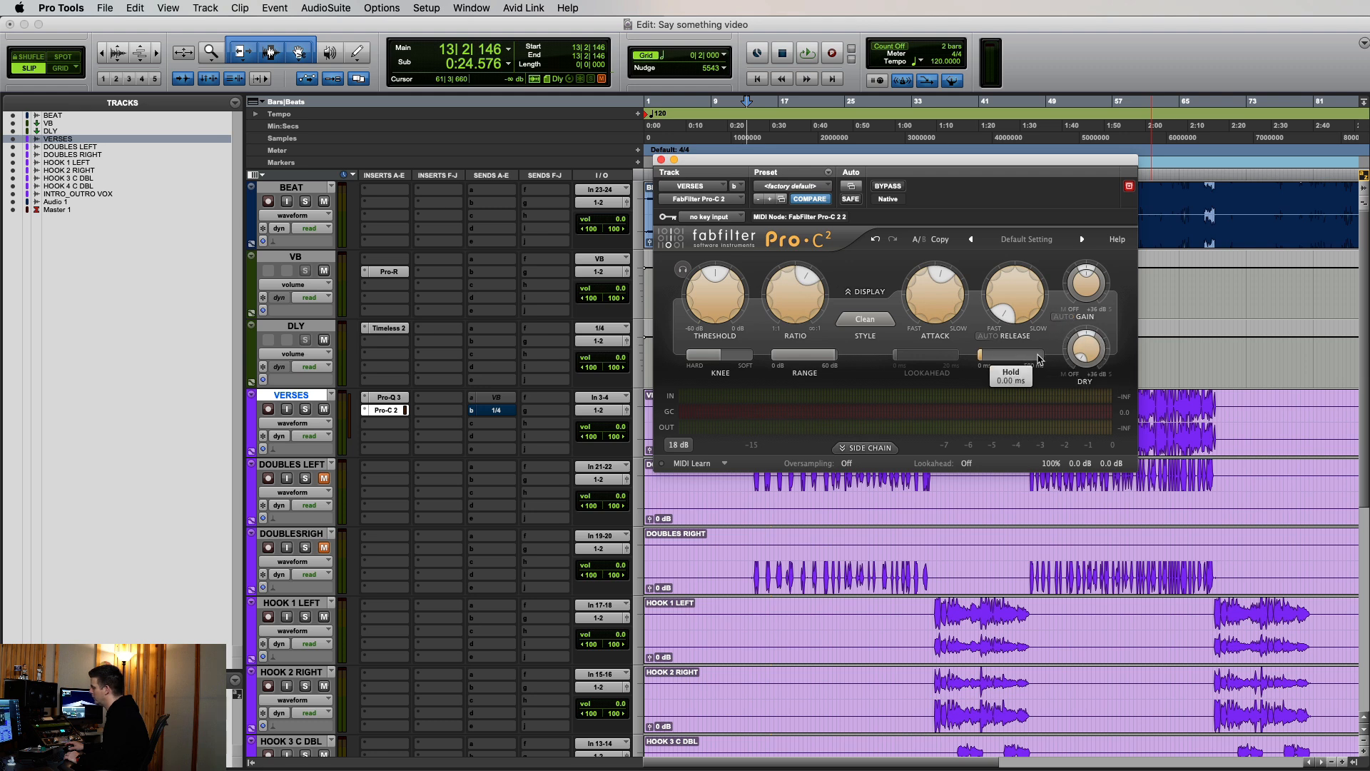
Play the verse and lower the Pro-C 2 threshold on the VERSES track to about -41 dB
drag(989, 163, 975, 194)
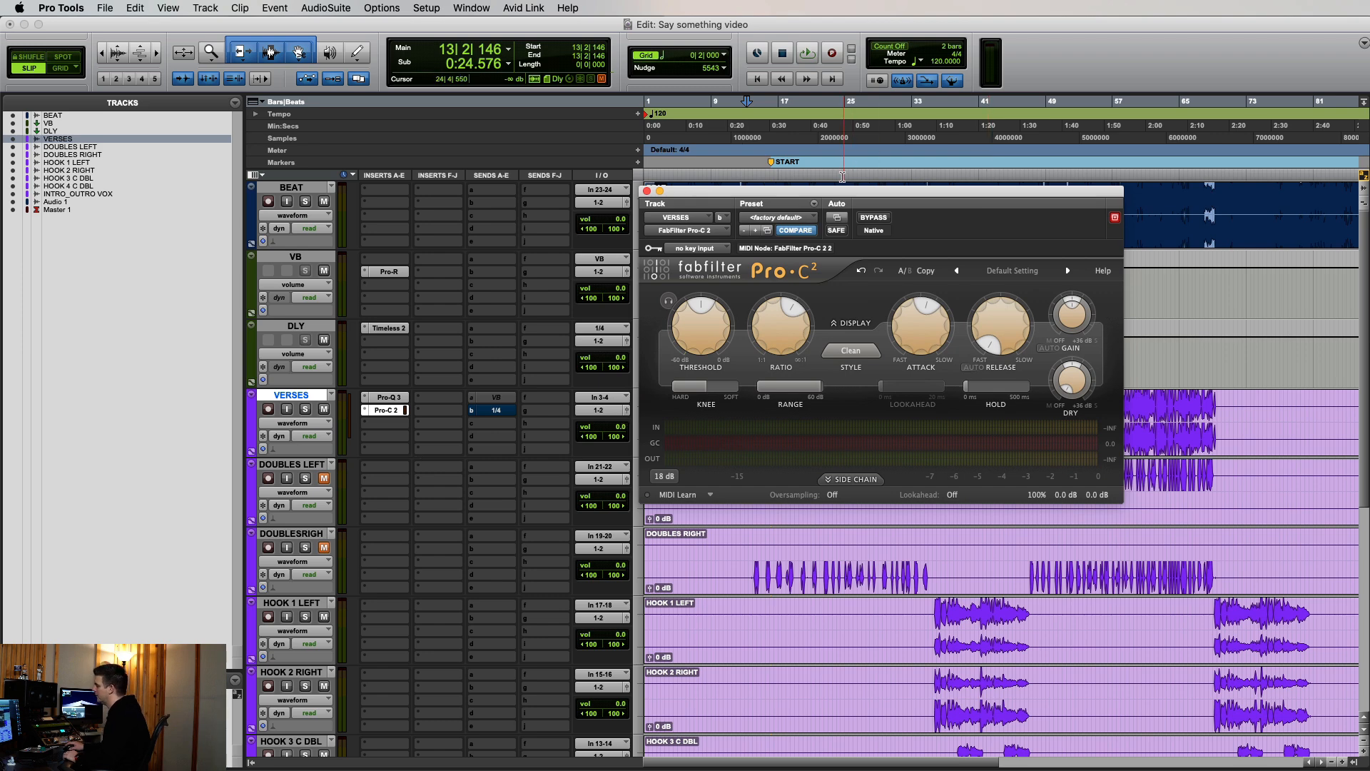
drag(840, 191, 867, 260)
key(space)
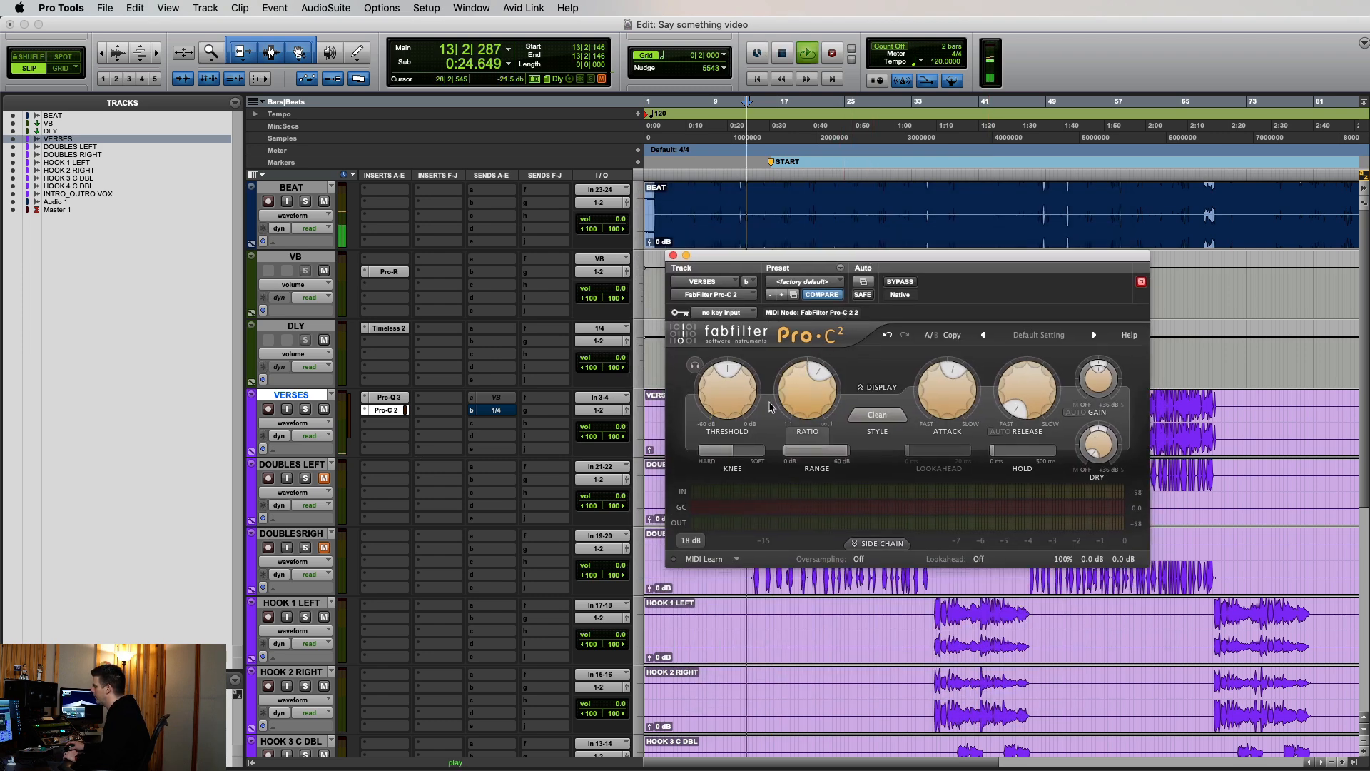
drag(706, 404, 729, 492)
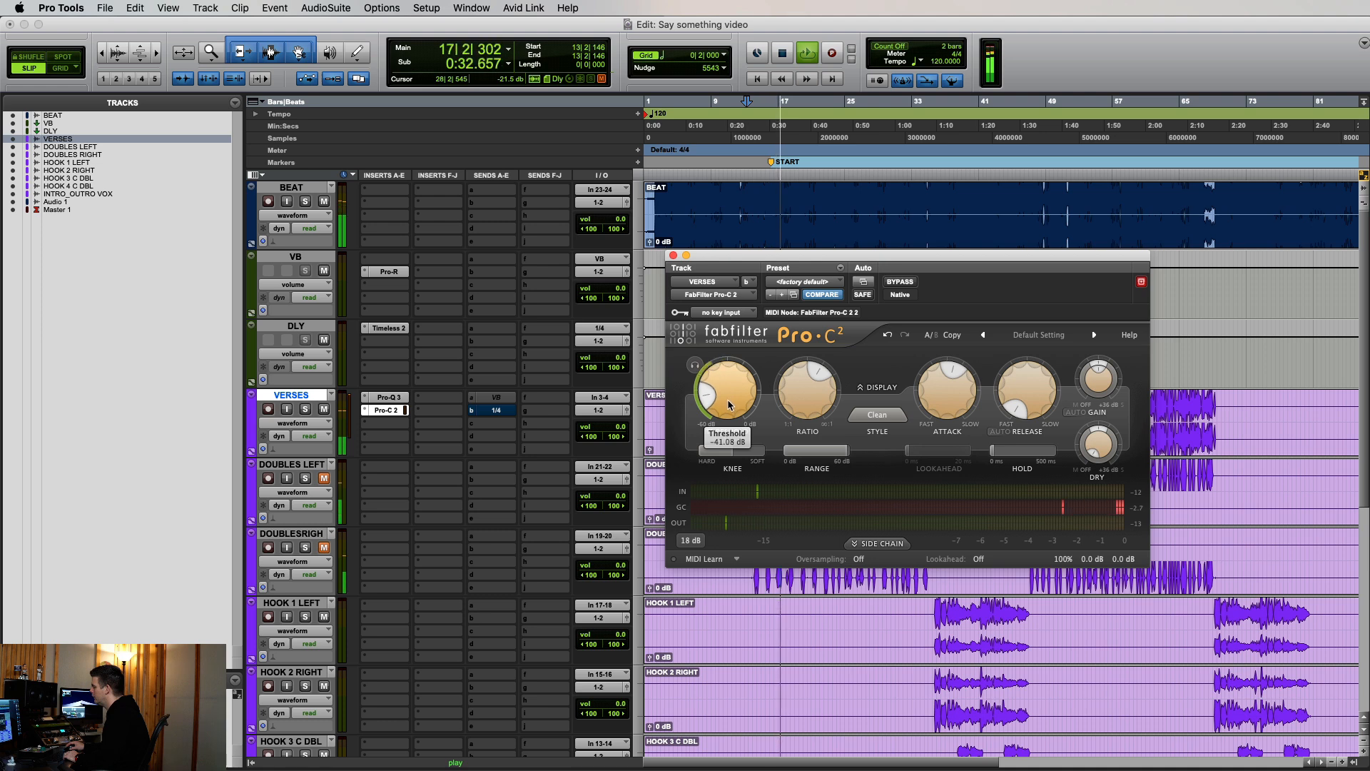
Raise the Pro-C 2 output level to +3.0 dB on VERSES and compare it with the bypassed sound during playback
drag(1097, 558, 1138, 527)
alt+click(1100, 554)
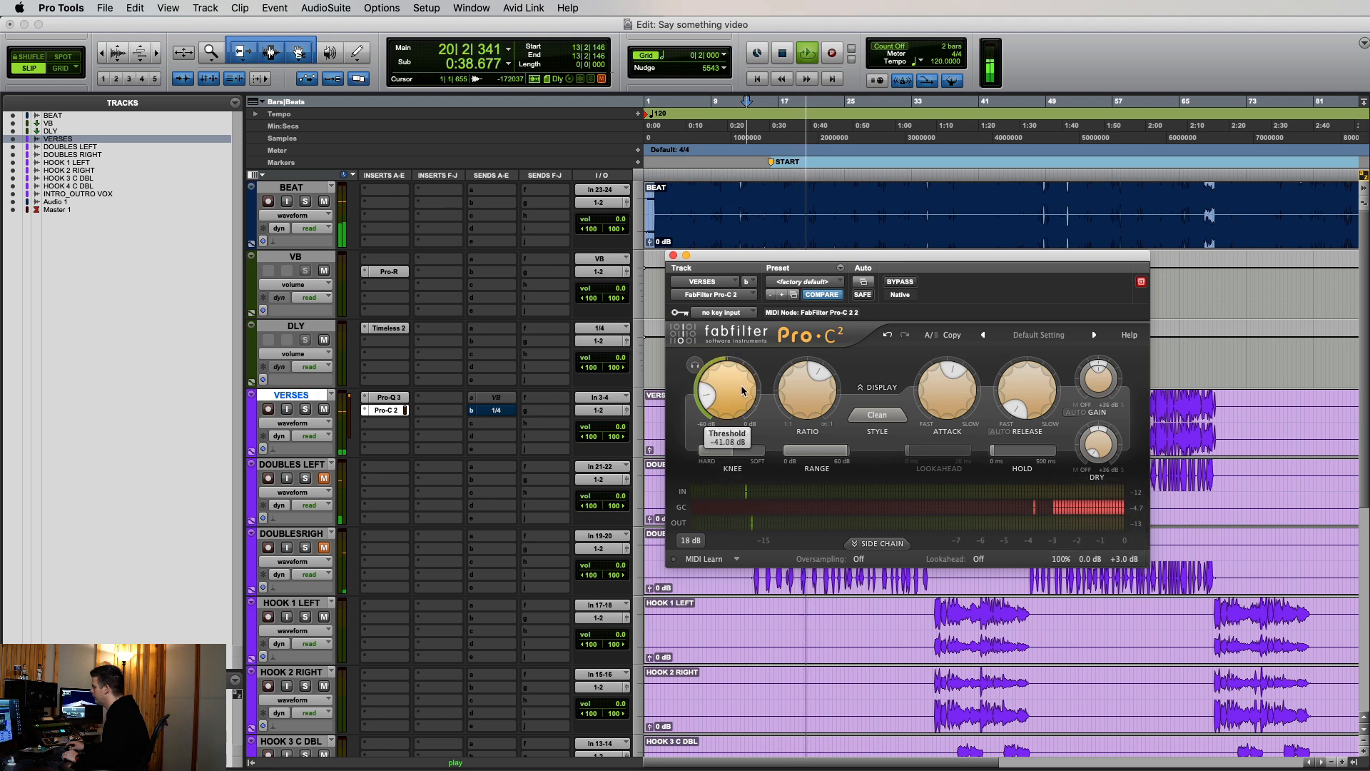
click(900, 282)
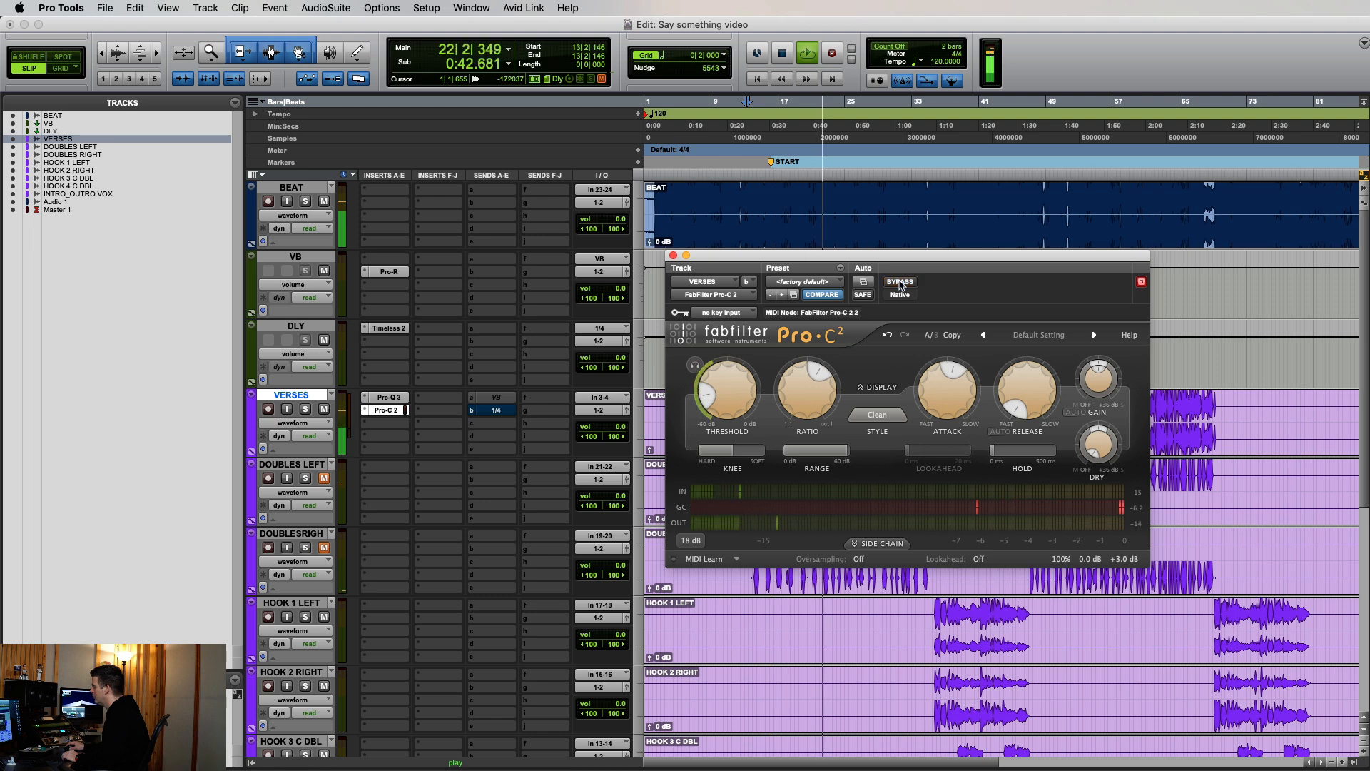
click(900, 282)
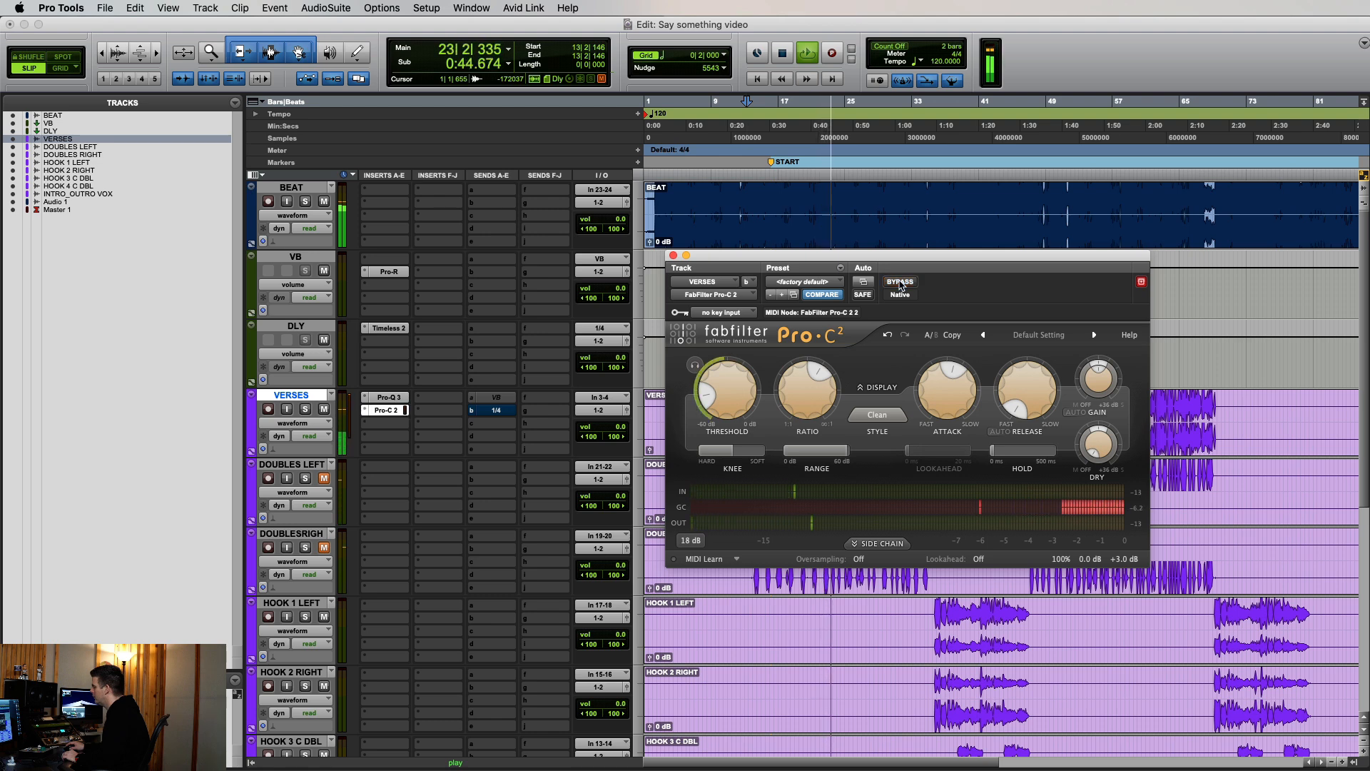
click(900, 282)
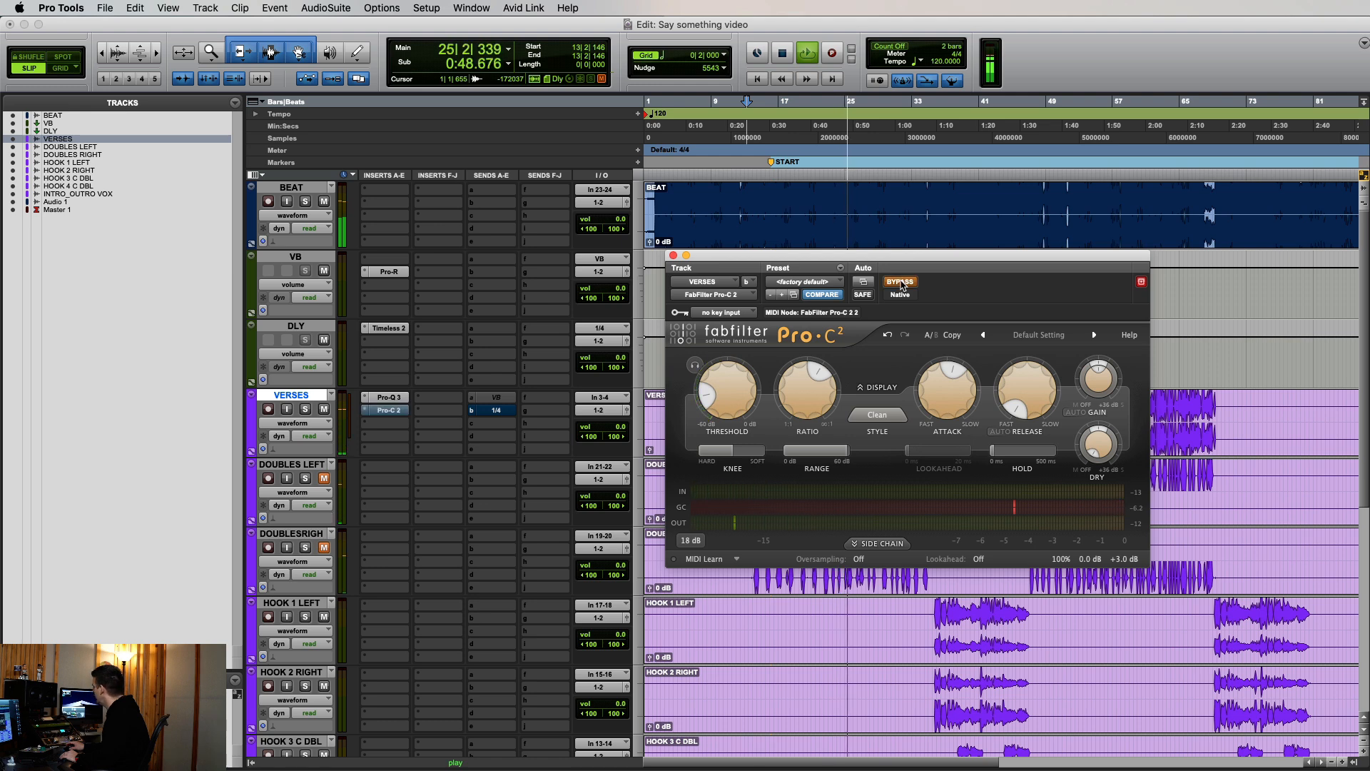
click(900, 282)
key(space)
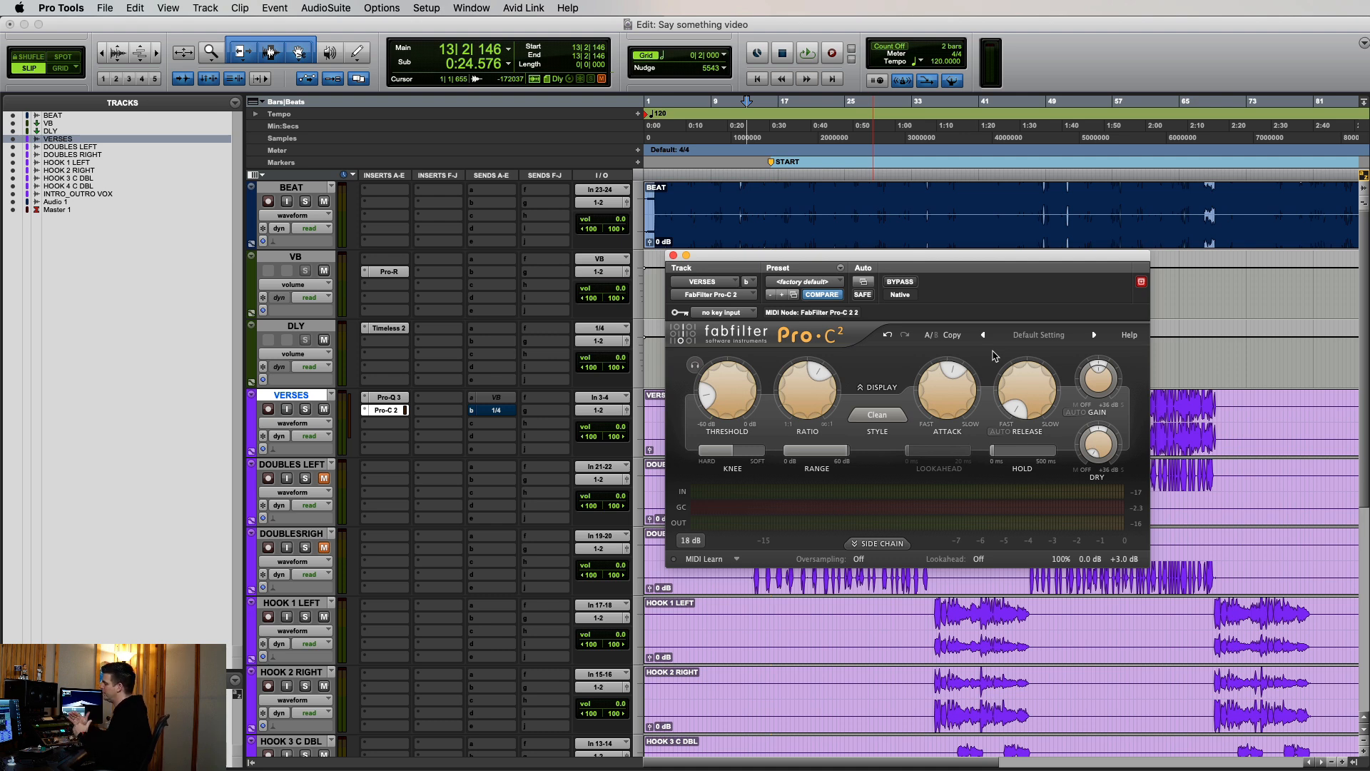
Close the Pro-C 2 window and insert FabFilter Pro-MB in the next insert slot on the VERSES track
click(396, 411)
click(391, 429)
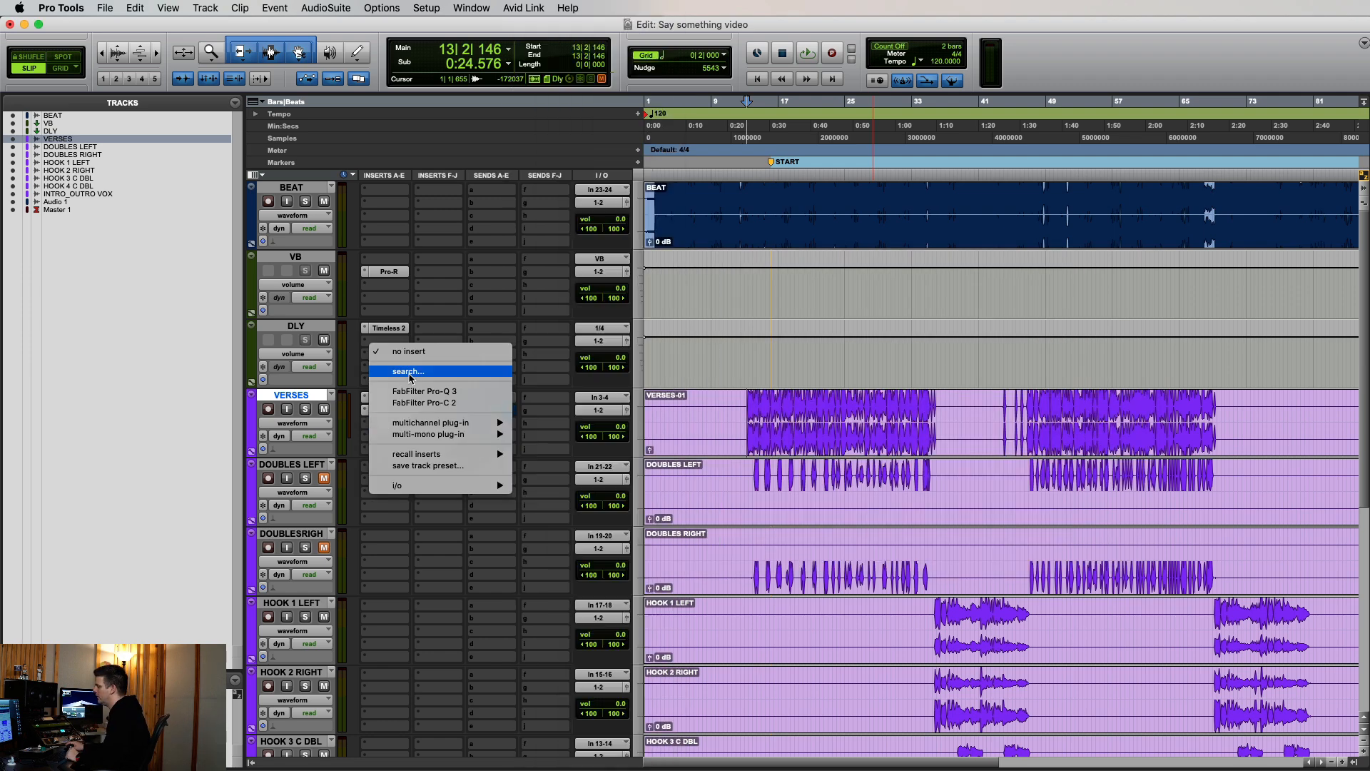
click(411, 377)
click(412, 378)
click(406, 349)
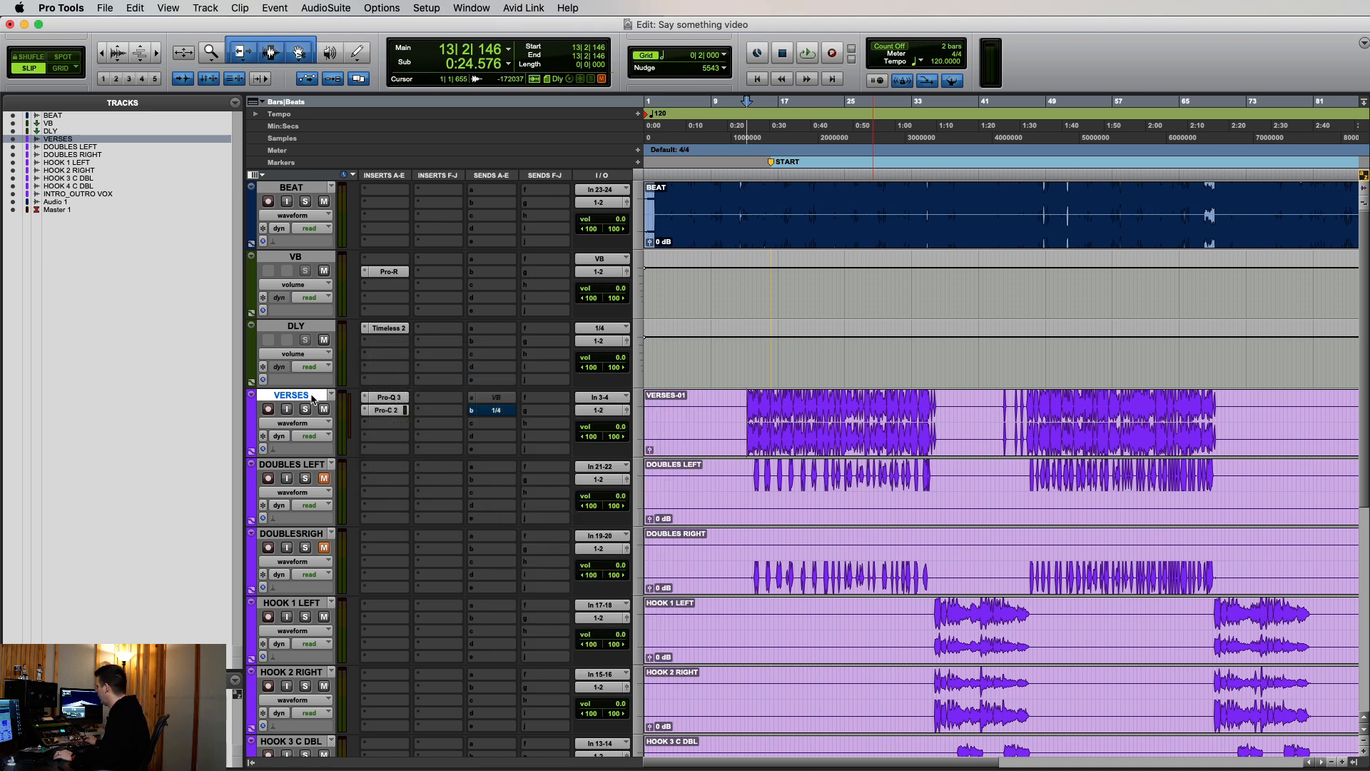
click(392, 423)
key(Escape)
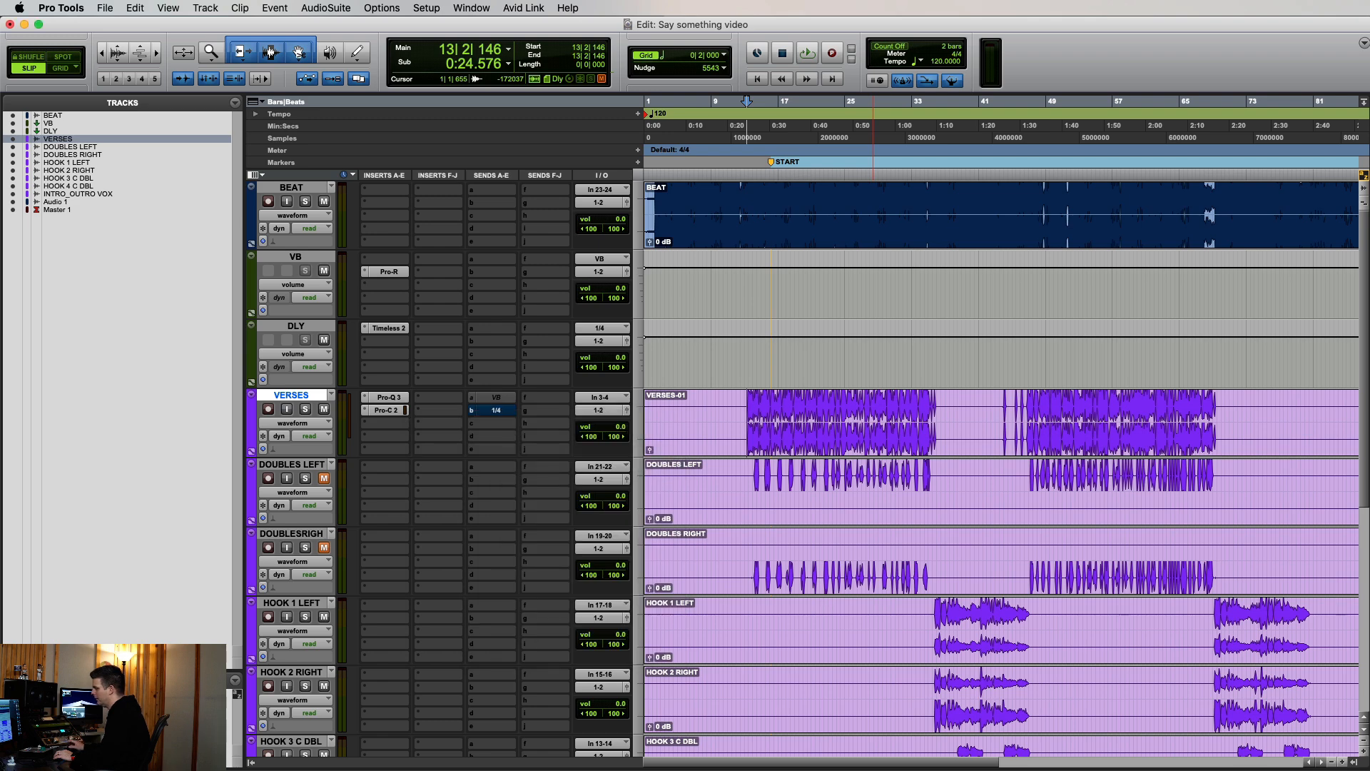
drag(884, 289, 788, 246)
Add two compression bands in Pro-MB, one at about 258 Hz and one in the upper mids
click(776, 416)
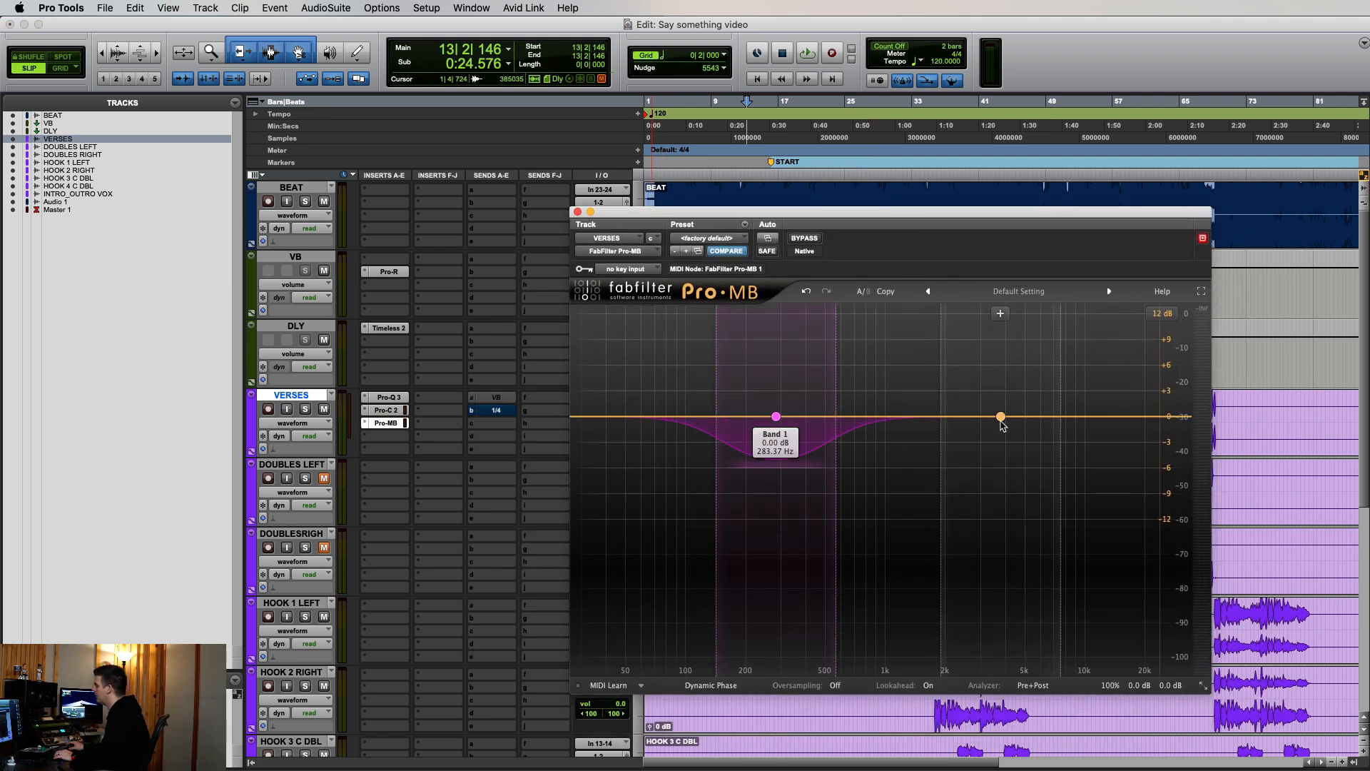
click(1000, 416)
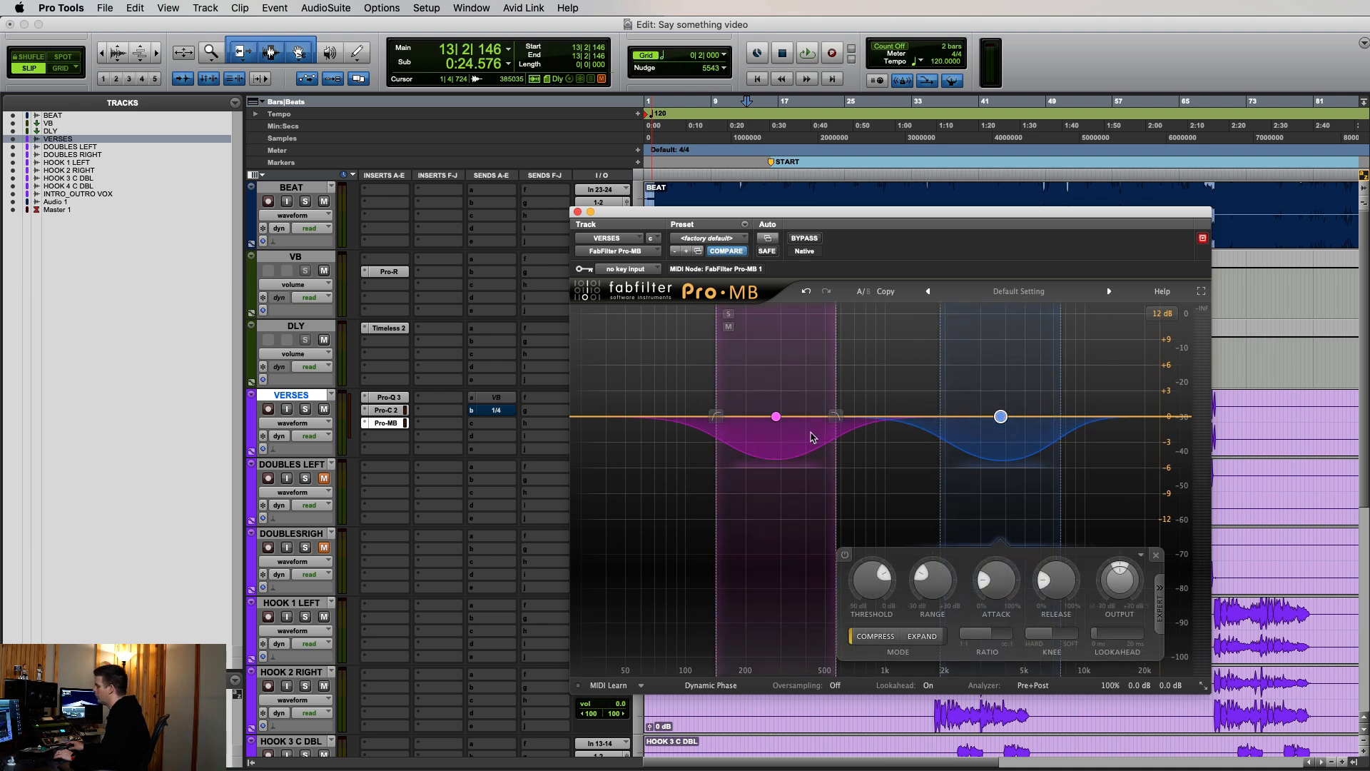
mouse_move(778, 421)
mouse_down()
mouse_move(726, 426)
mouse_move(768, 428)
mouse_up()
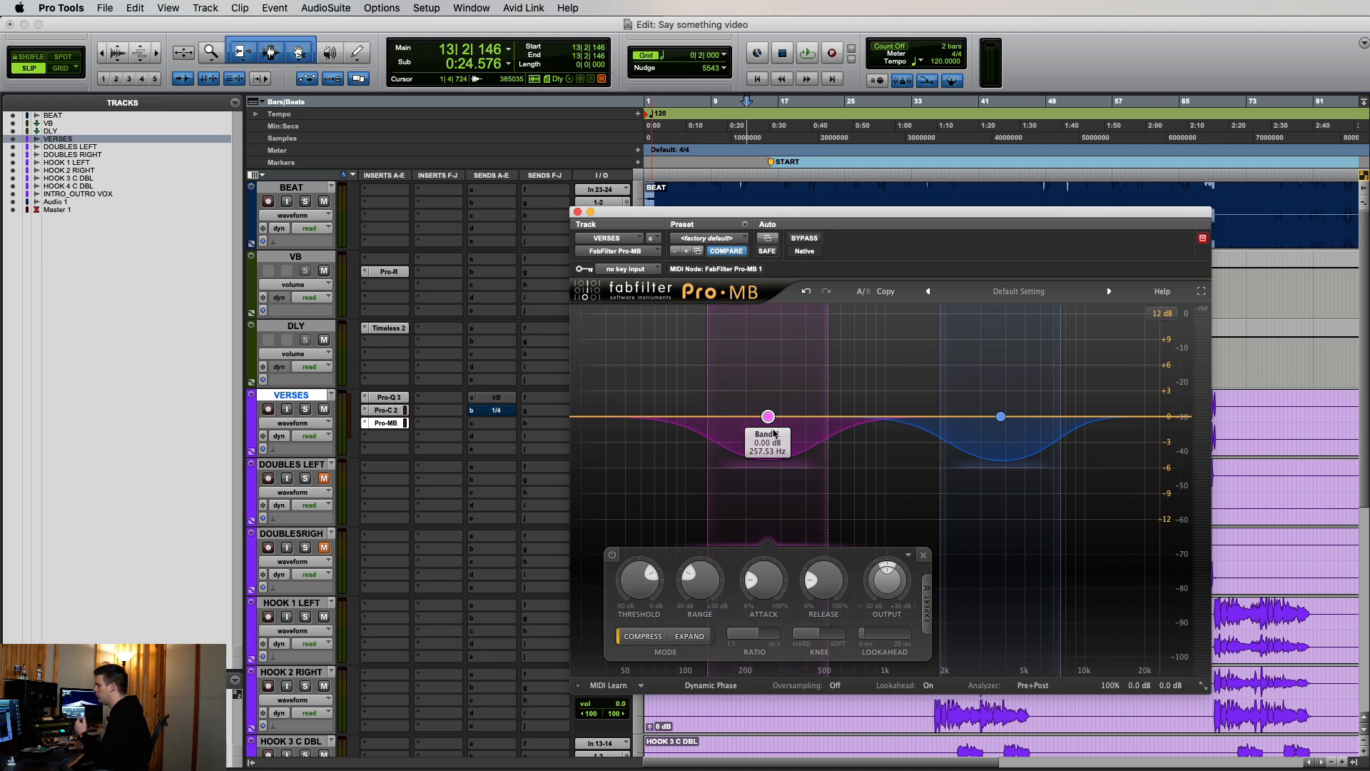
mouse_move(1001, 416)
mouse_down()
mouse_move(978, 418)
mouse_move(1025, 420)
mouse_move(997, 419)
mouse_move(1020, 420)
mouse_move(1003, 434)
mouse_up()
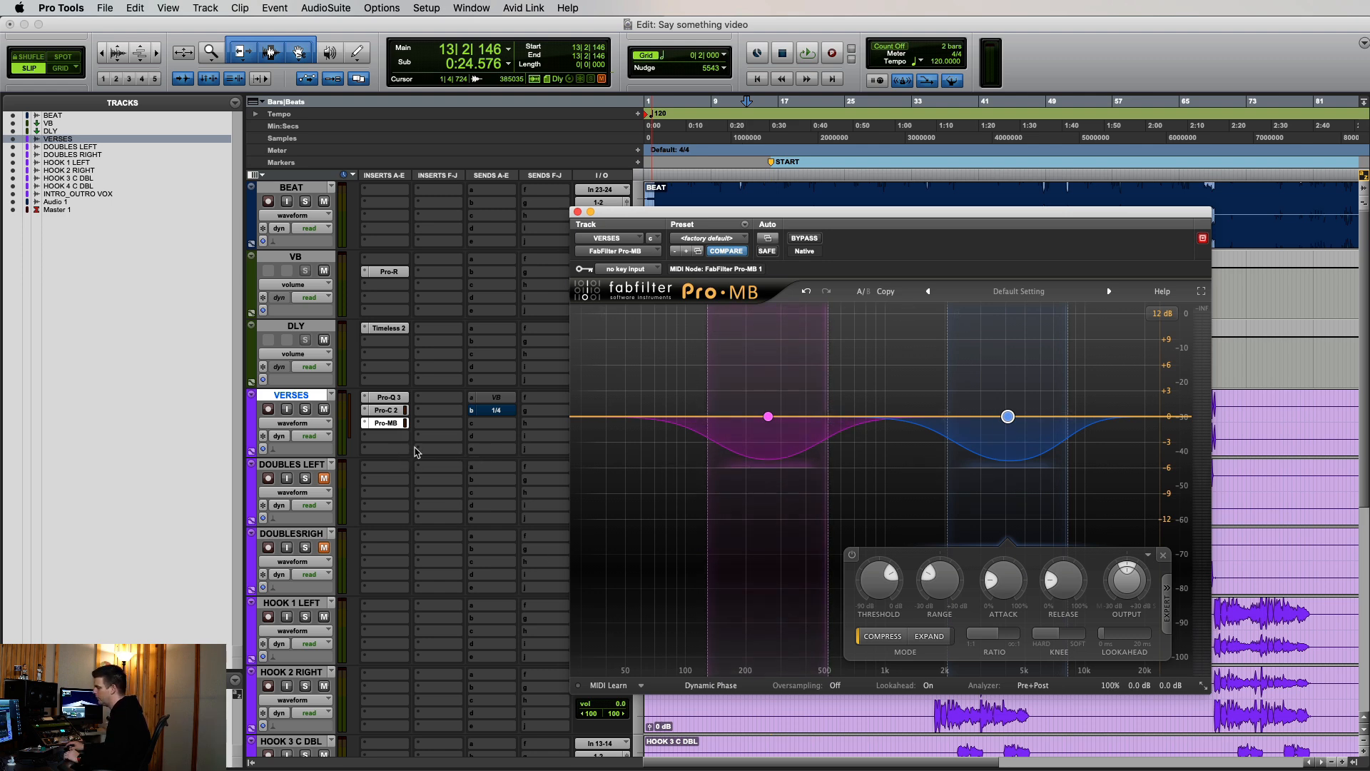
Play the verse, move Pro-MB's low band up to around 400 Hz, adjust its width, and lower its threshold
key(space)
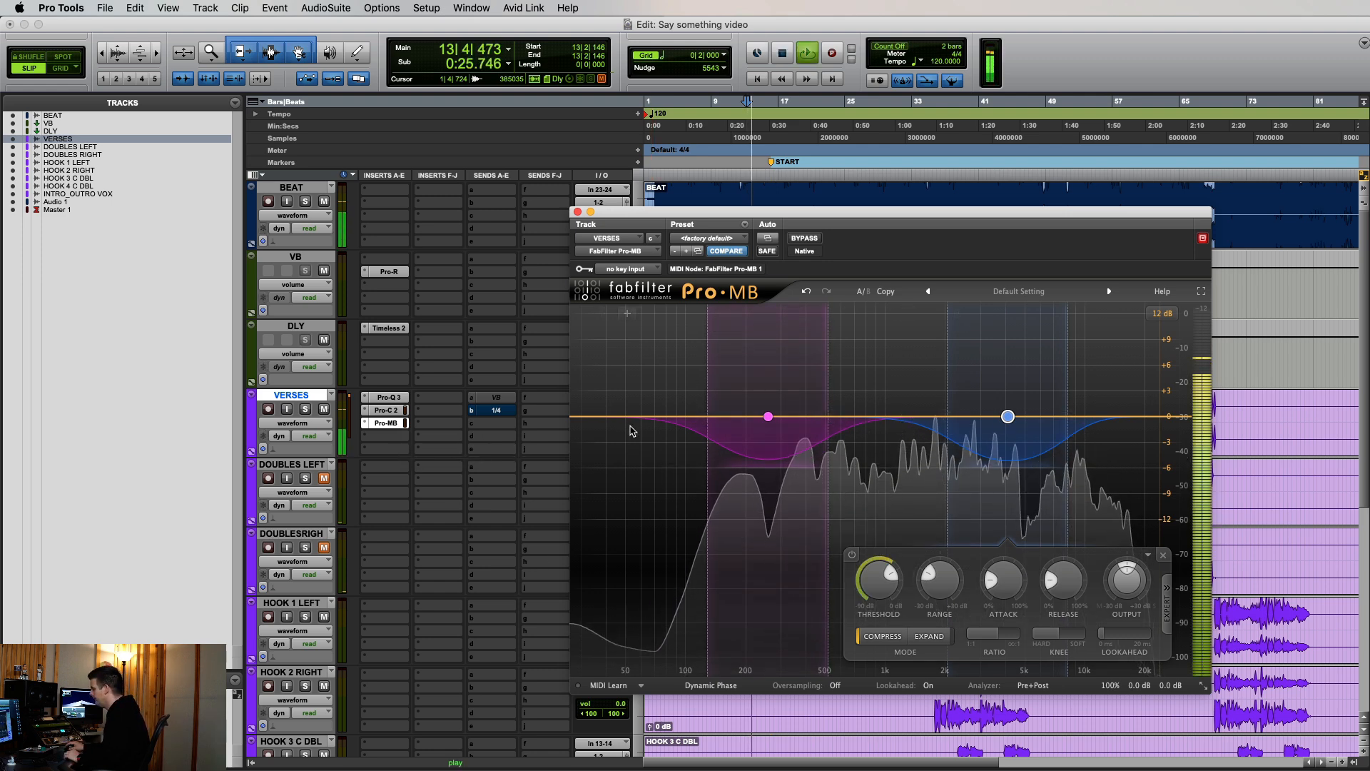
drag(768, 416, 801, 421)
drag(676, 580, 673, 627)
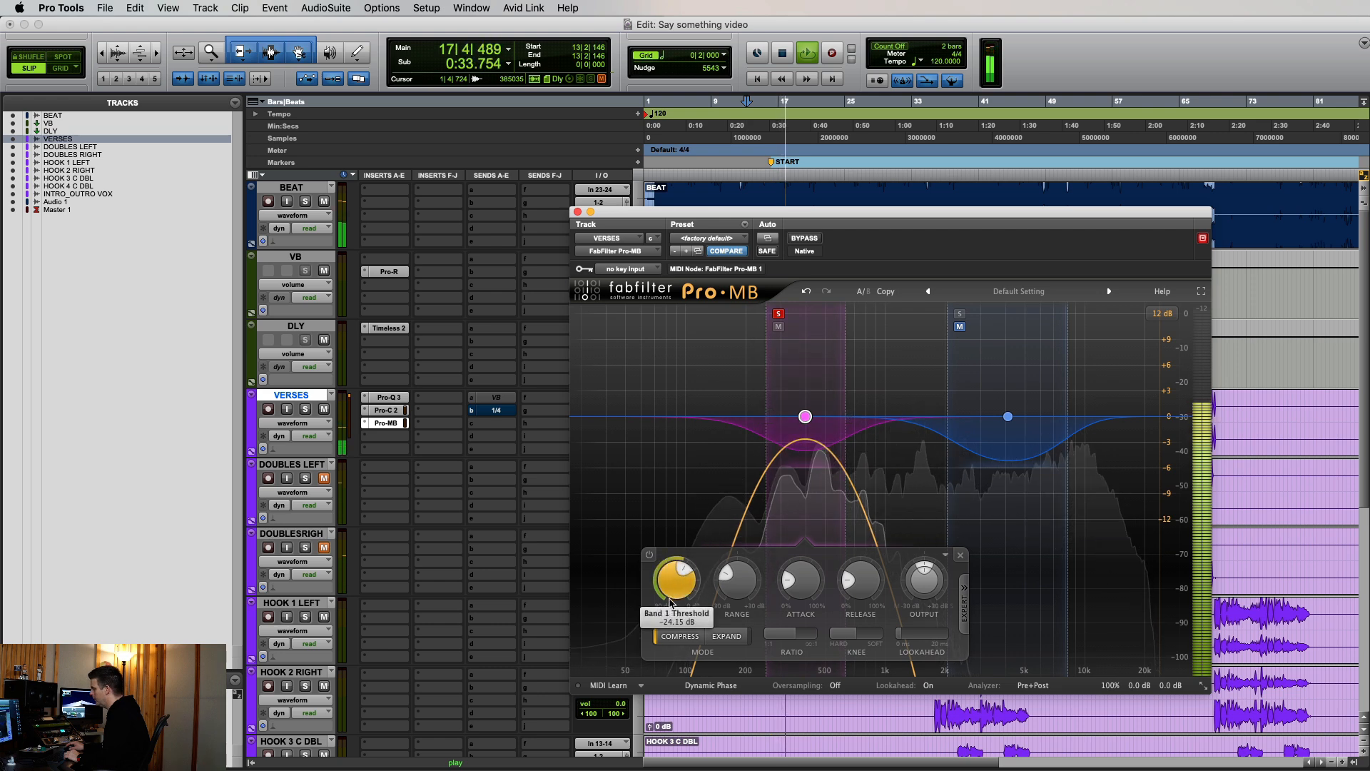
click(778, 314)
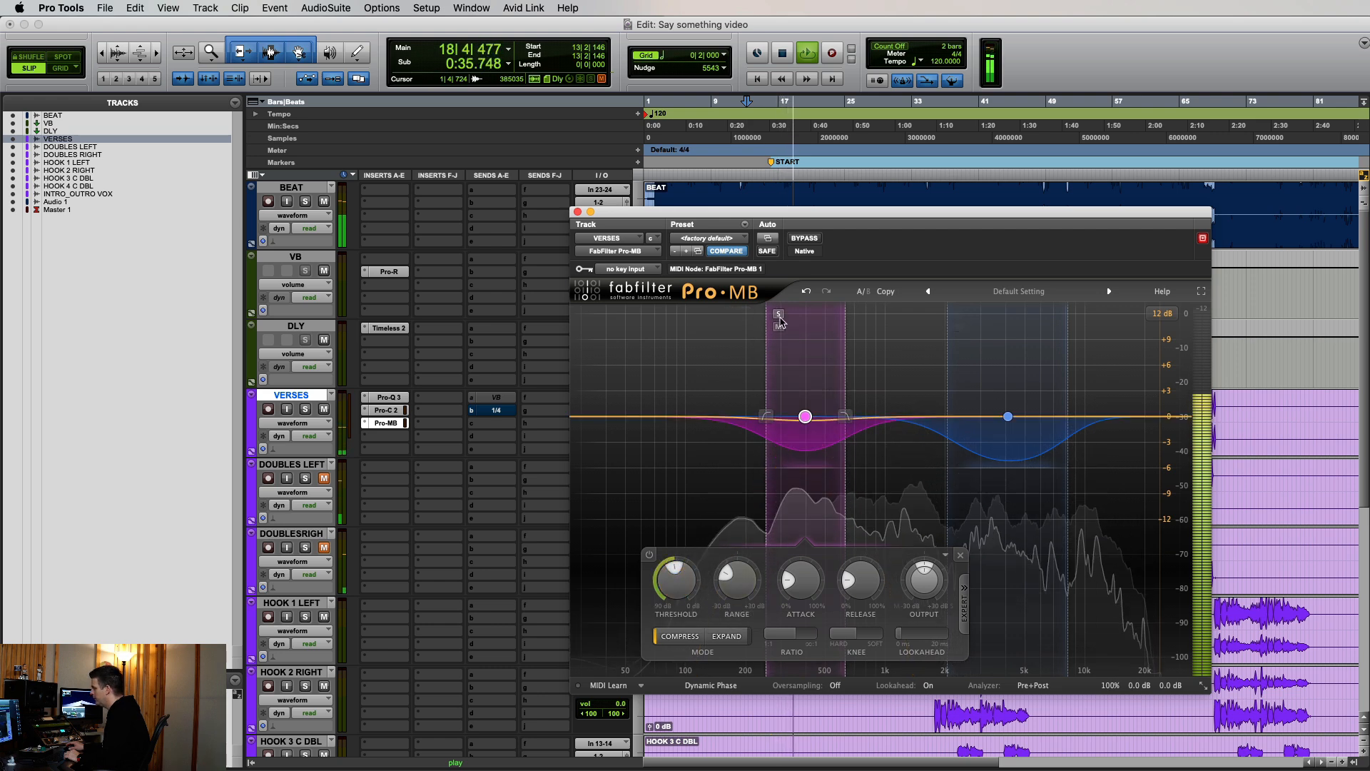
drag(846, 453, 855, 452)
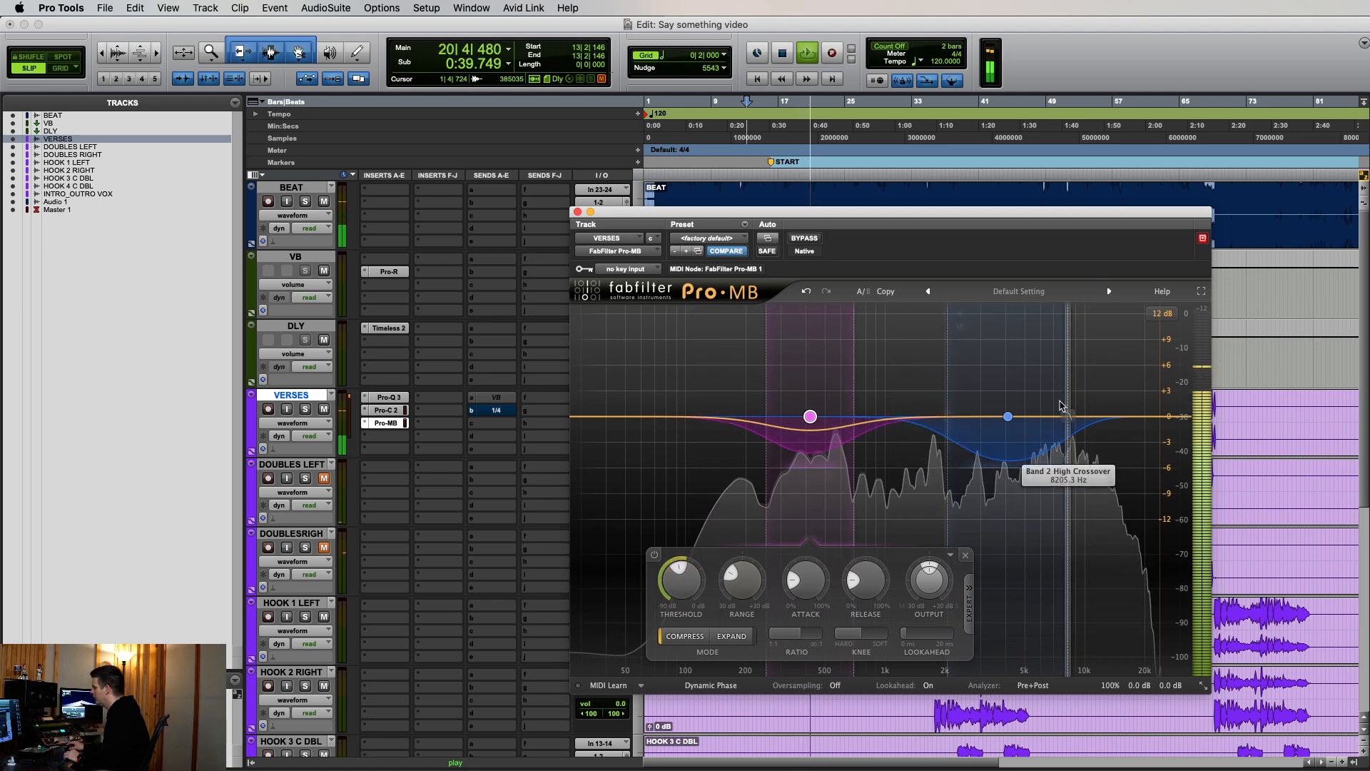
Shift Pro-MB's high band to about 7 kHz with its low crossover near 3.9 kHz, and lower its threshold
click(1007, 416)
drag(1007, 417, 1056, 418)
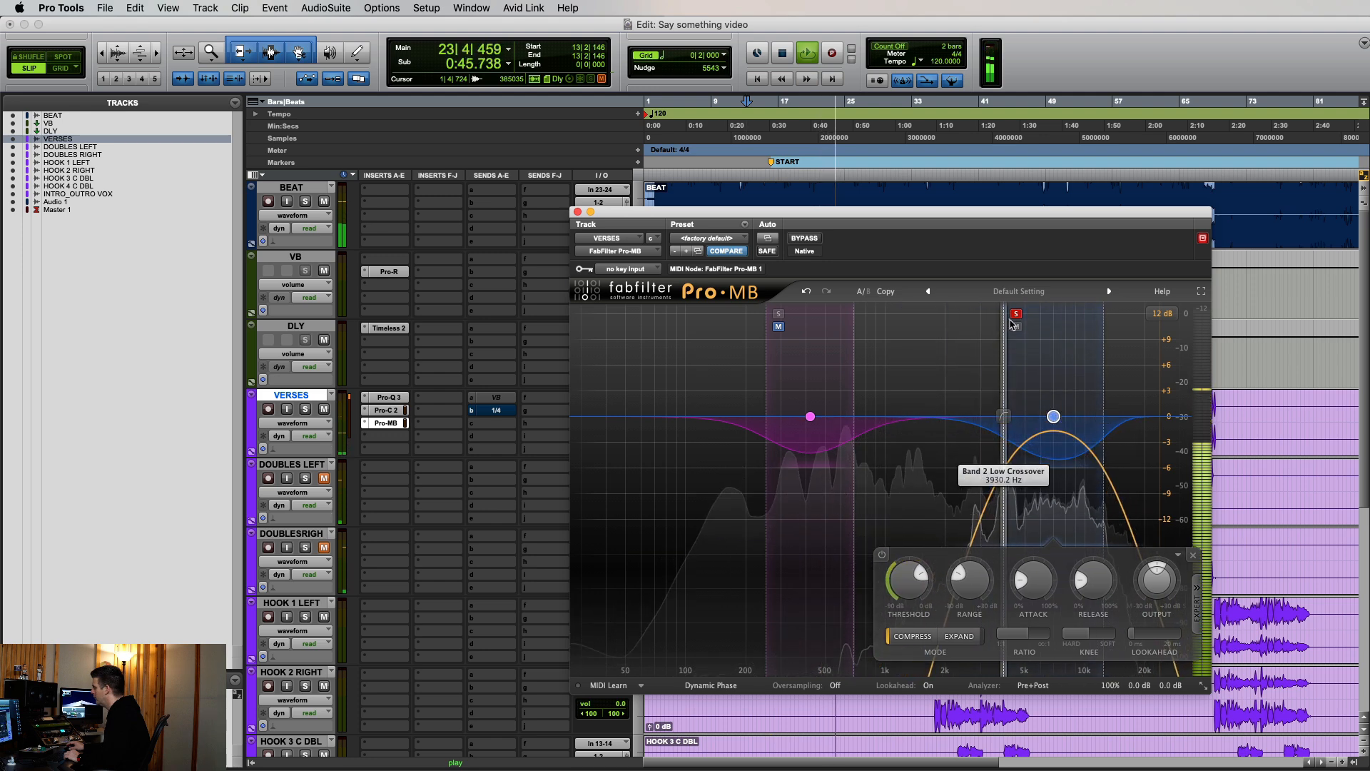
drag(913, 583, 912, 630)
Raise the Pro-MB output to +2.2 dB and compare the processing with its bypassed sound during playback
drag(1171, 685, 1175, 669)
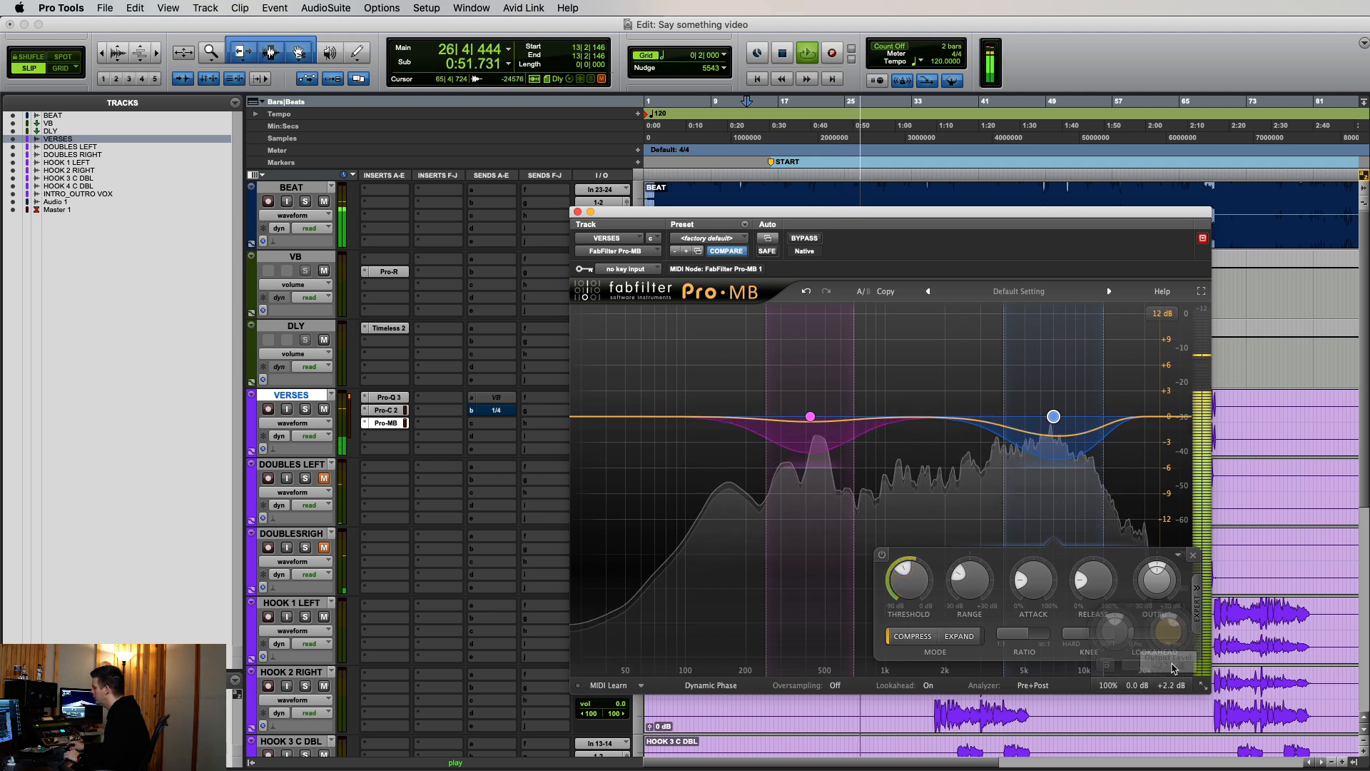
click(812, 241)
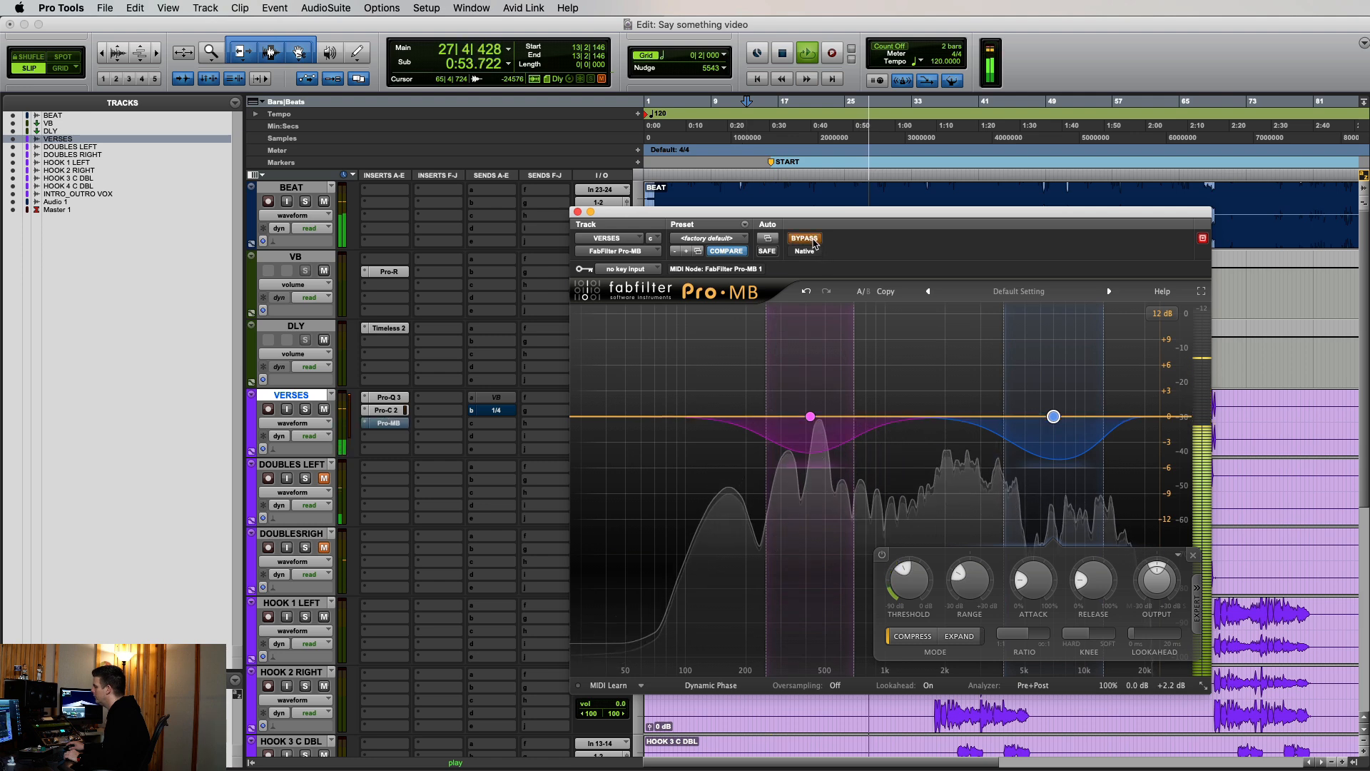
click(812, 241)
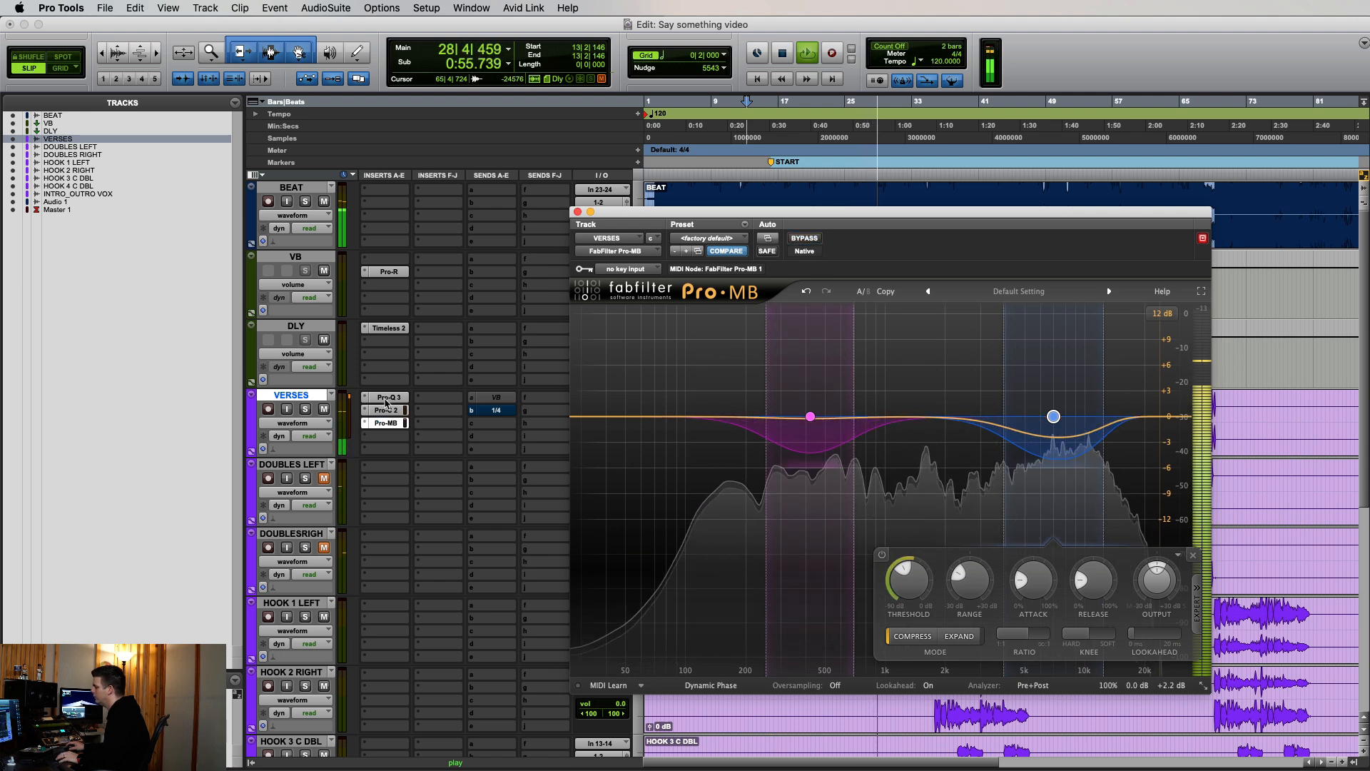
mouse_move(388, 398)
mouse_down()
mouse_move(386, 422)
mouse_move(388, 398)
mouse_up()
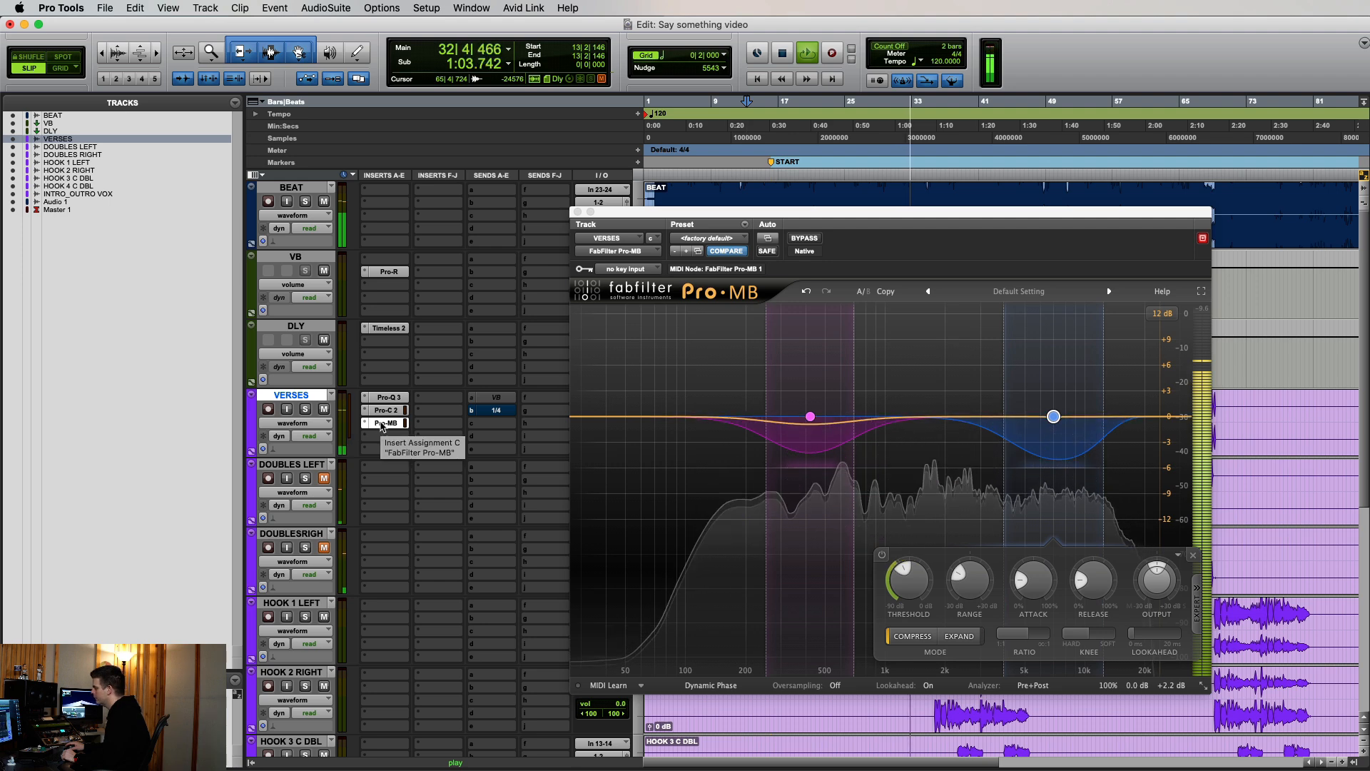
super+click(383, 426)
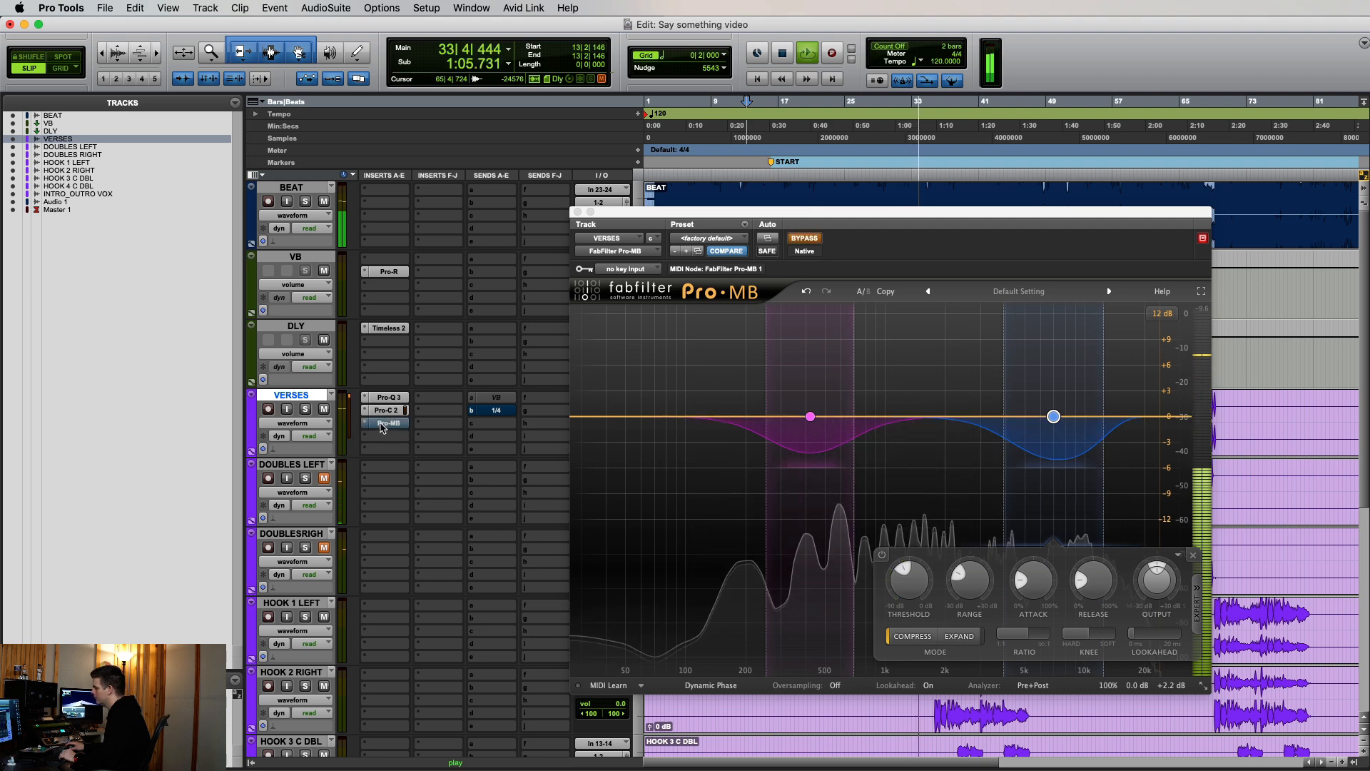
super+click(384, 426)
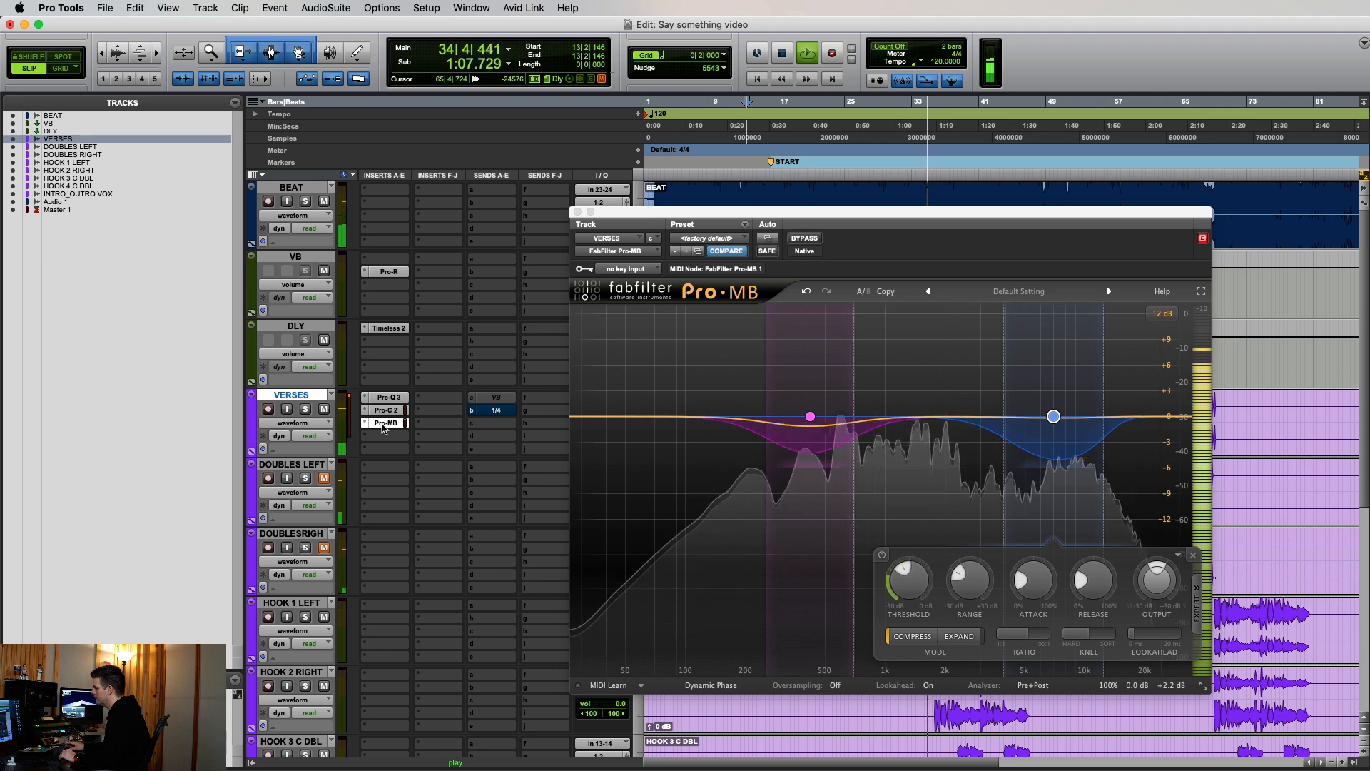
key(space)
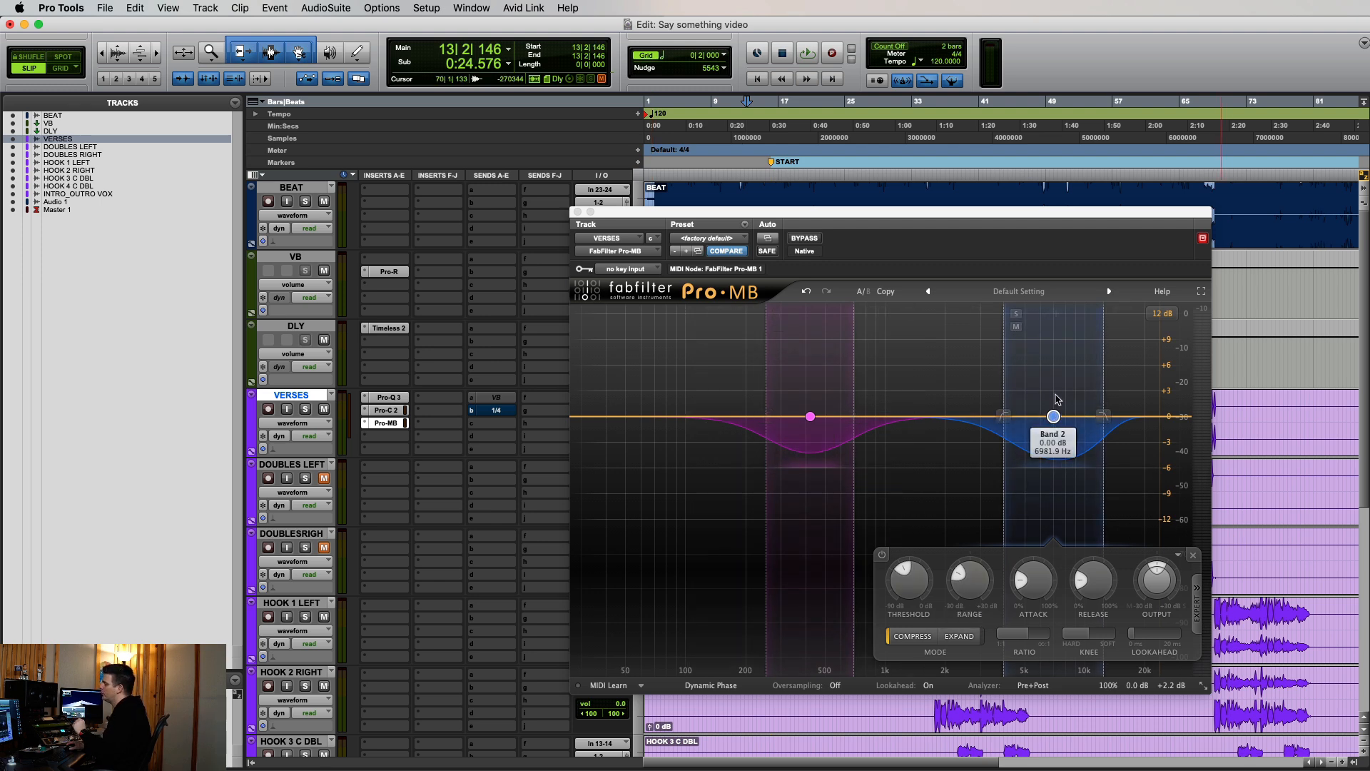
Close the Pro-MB window and insert FabFilter Saturn 2 (stereo) after it on the VERSES track
click(387, 424)
click(384, 442)
click(648, 412)
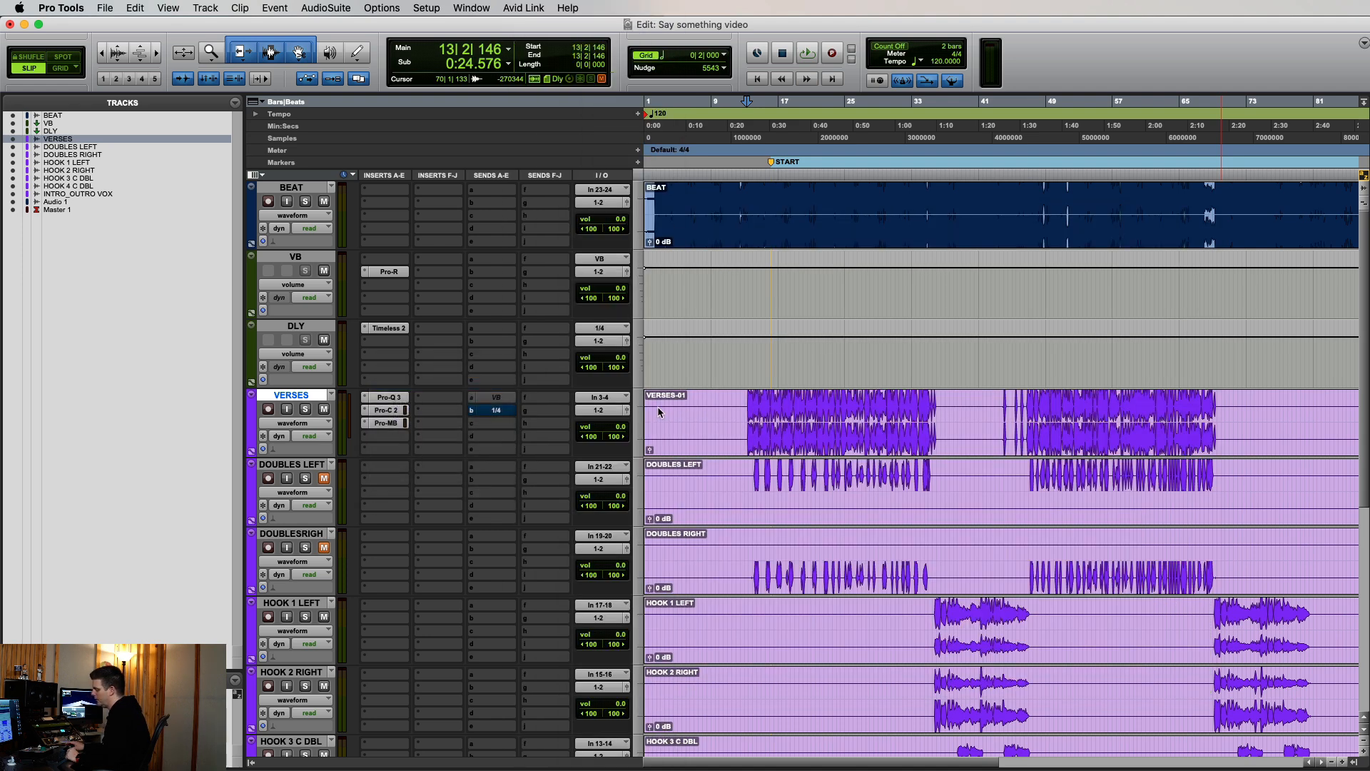
click(386, 436)
text(saturn)
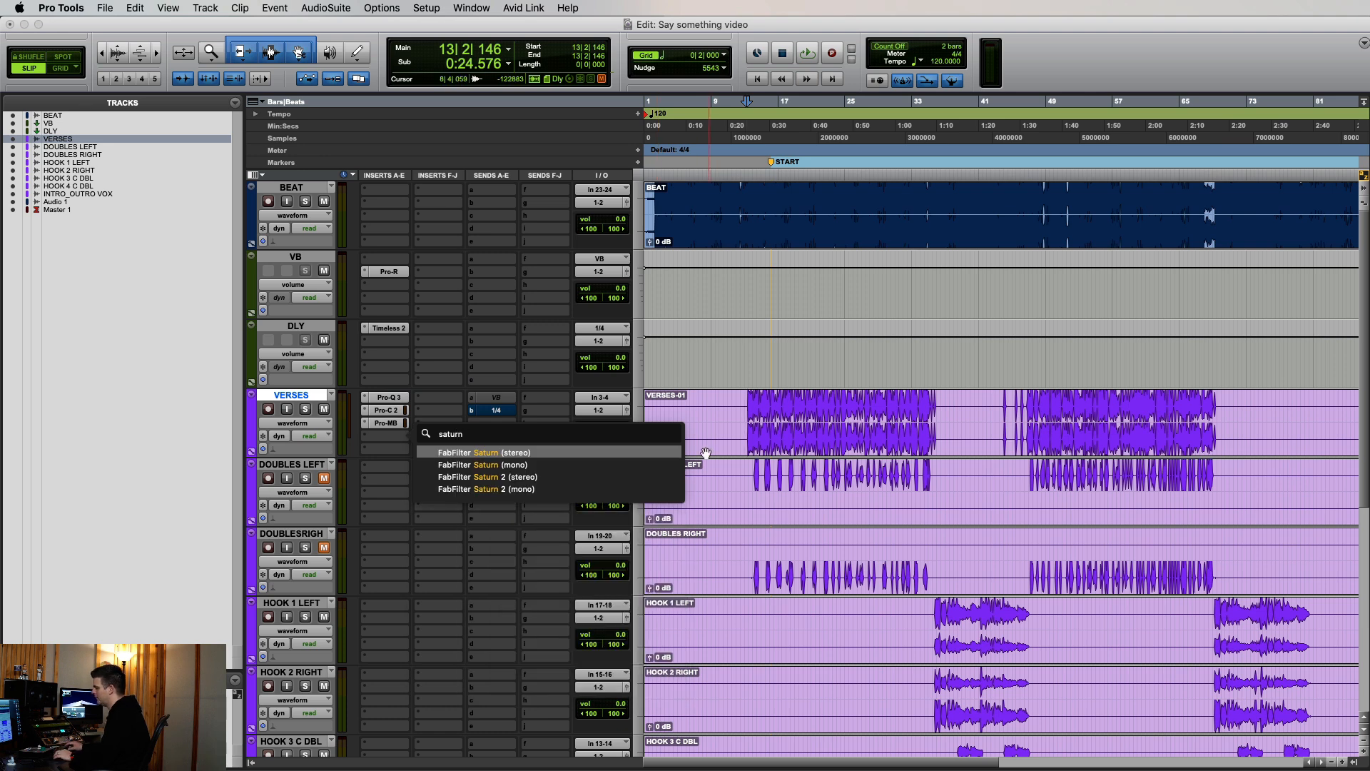
click(603, 478)
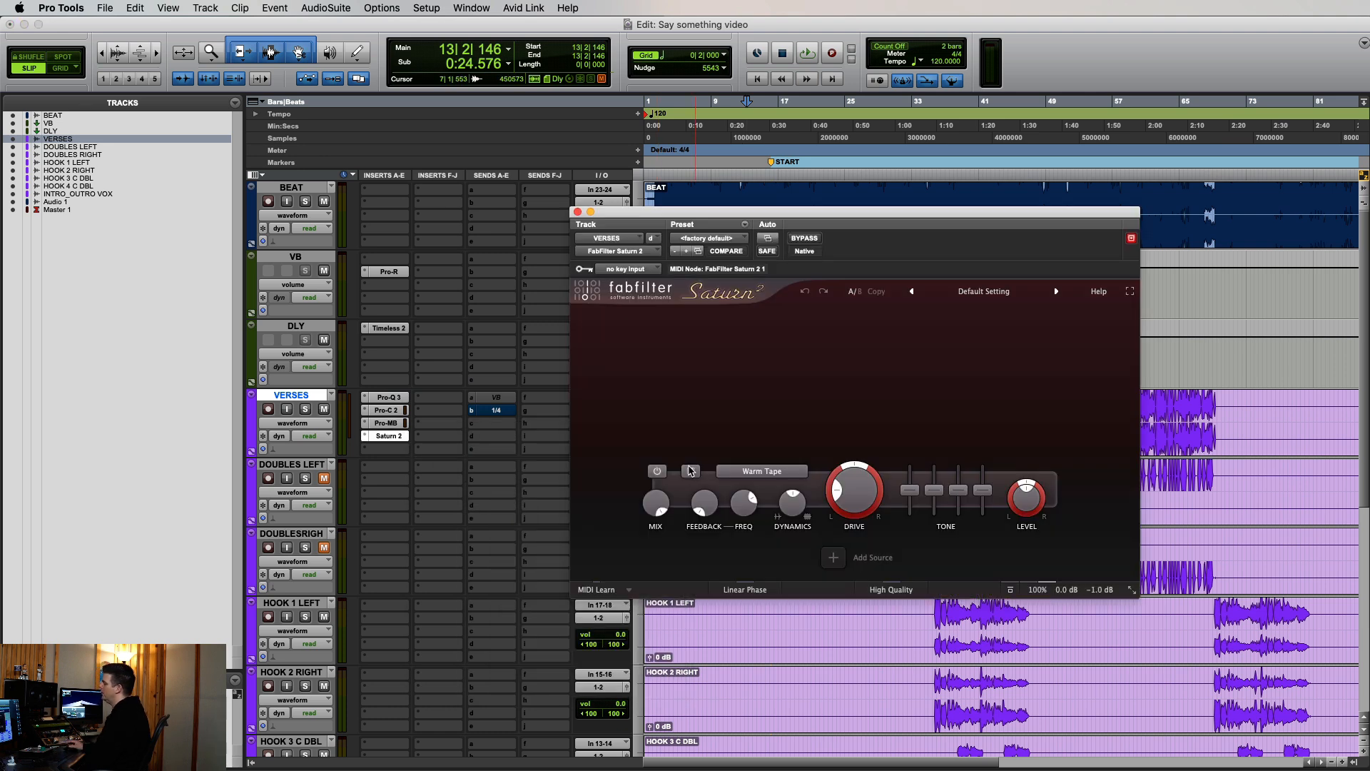
drag(850, 211, 849, 257)
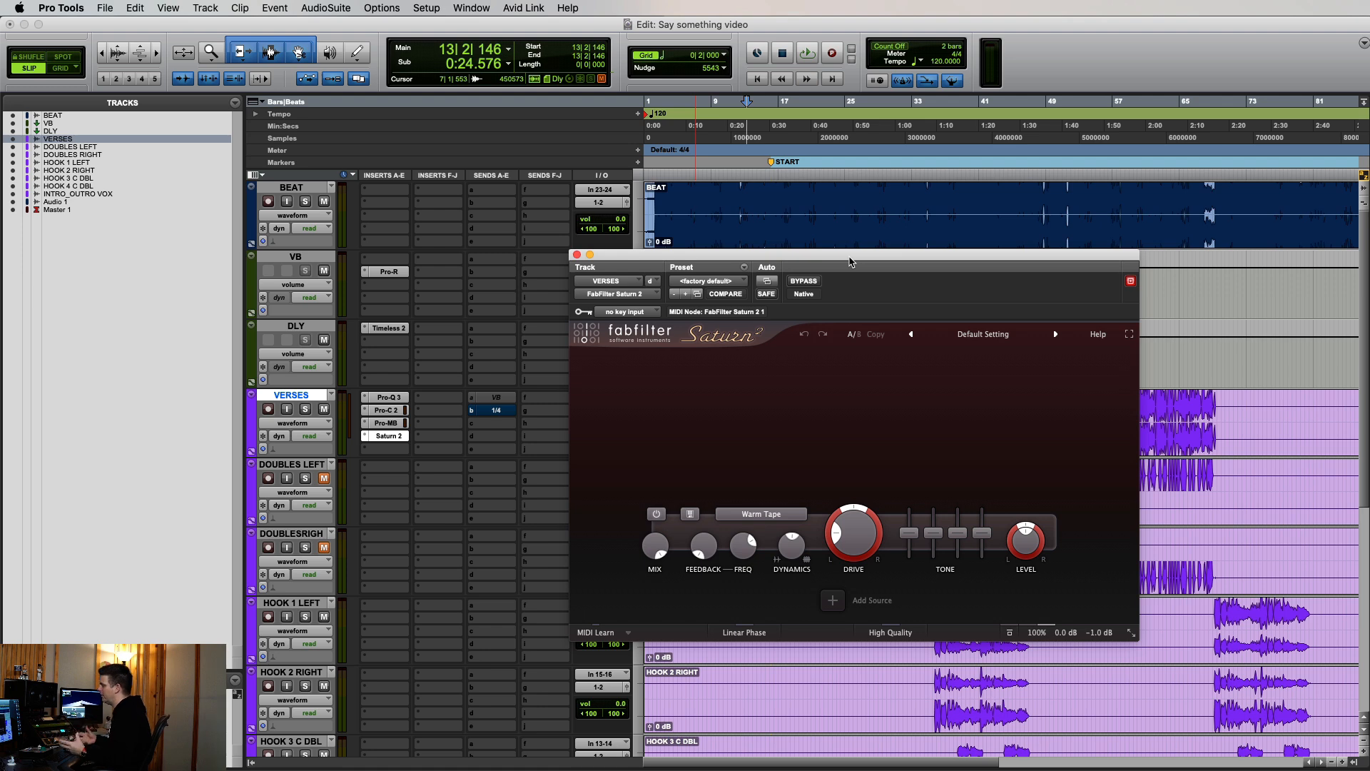
Try out Saturn 2's drive, a two-band split at about 728 Hz, and the upper band's level
mouse_move(872, 532)
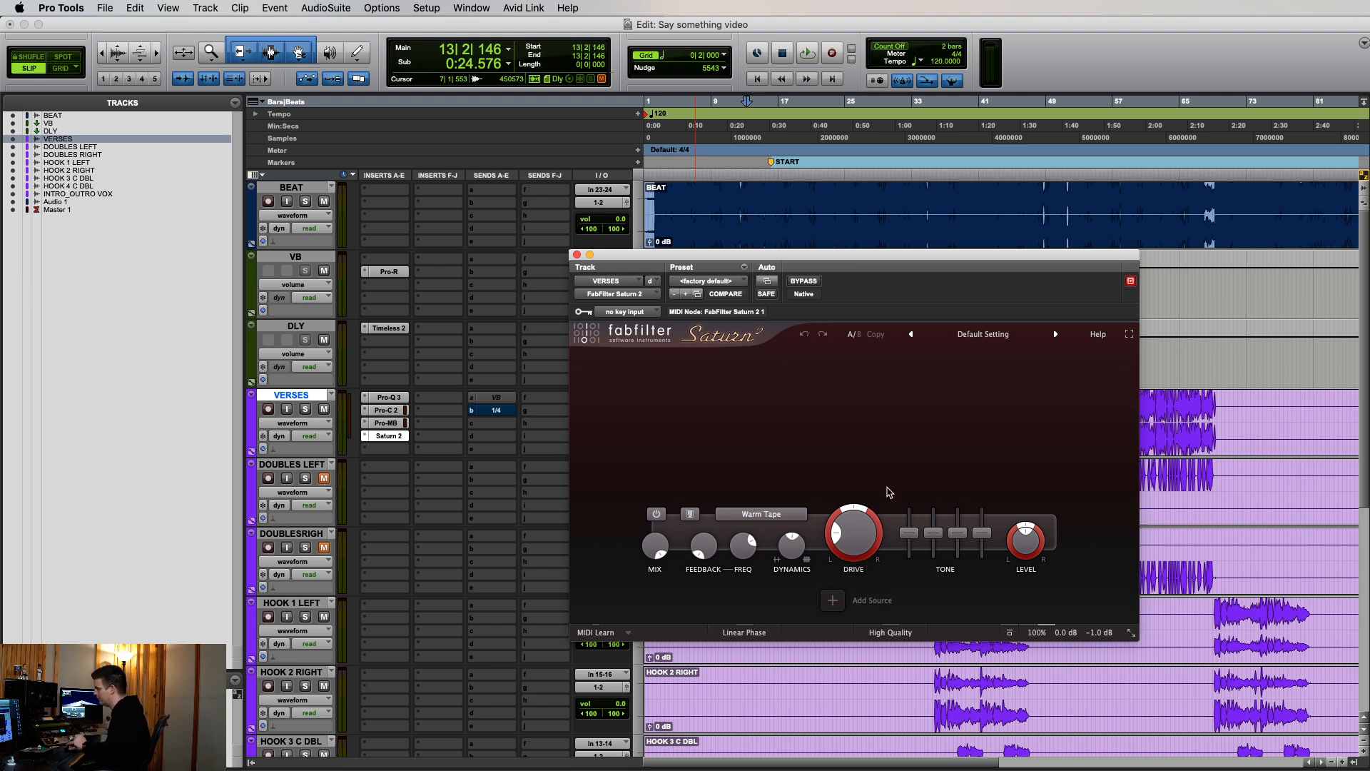
drag(858, 539, 856, 509)
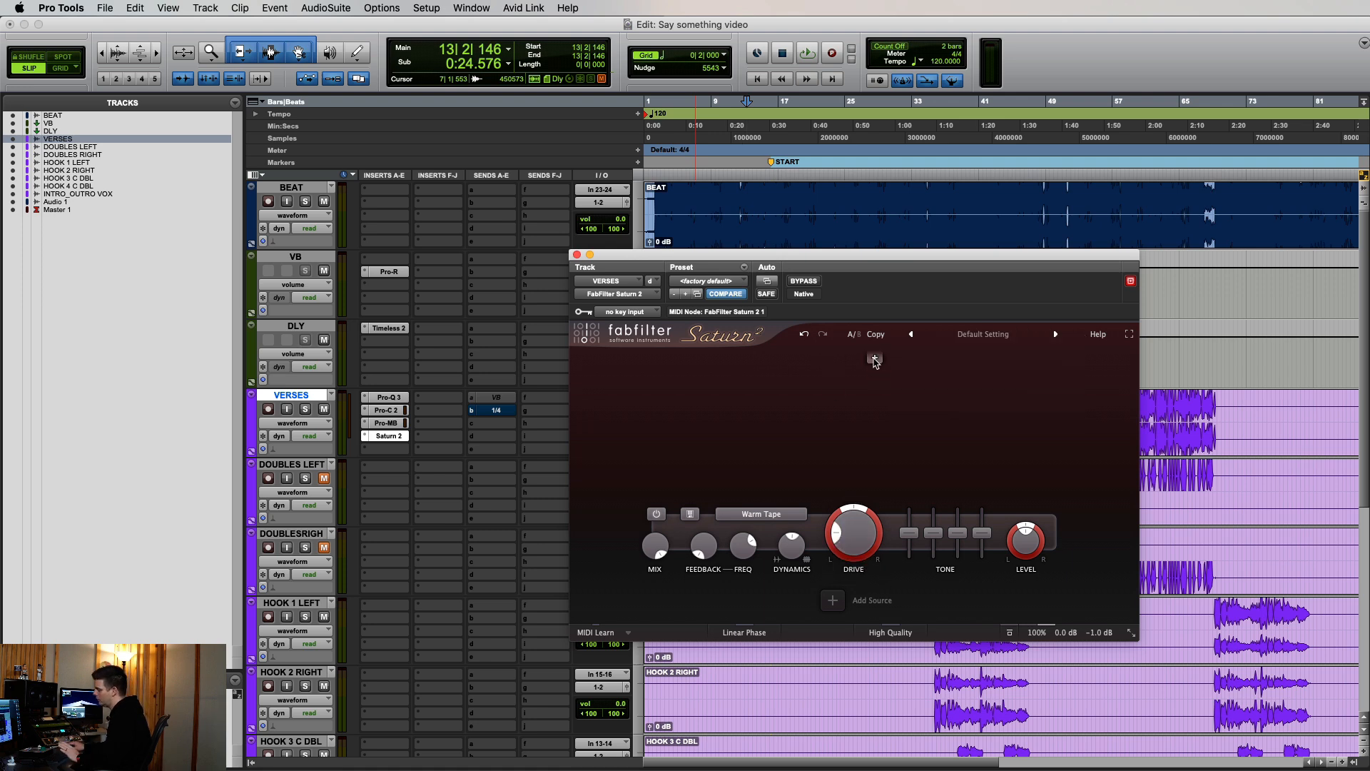
click(875, 360)
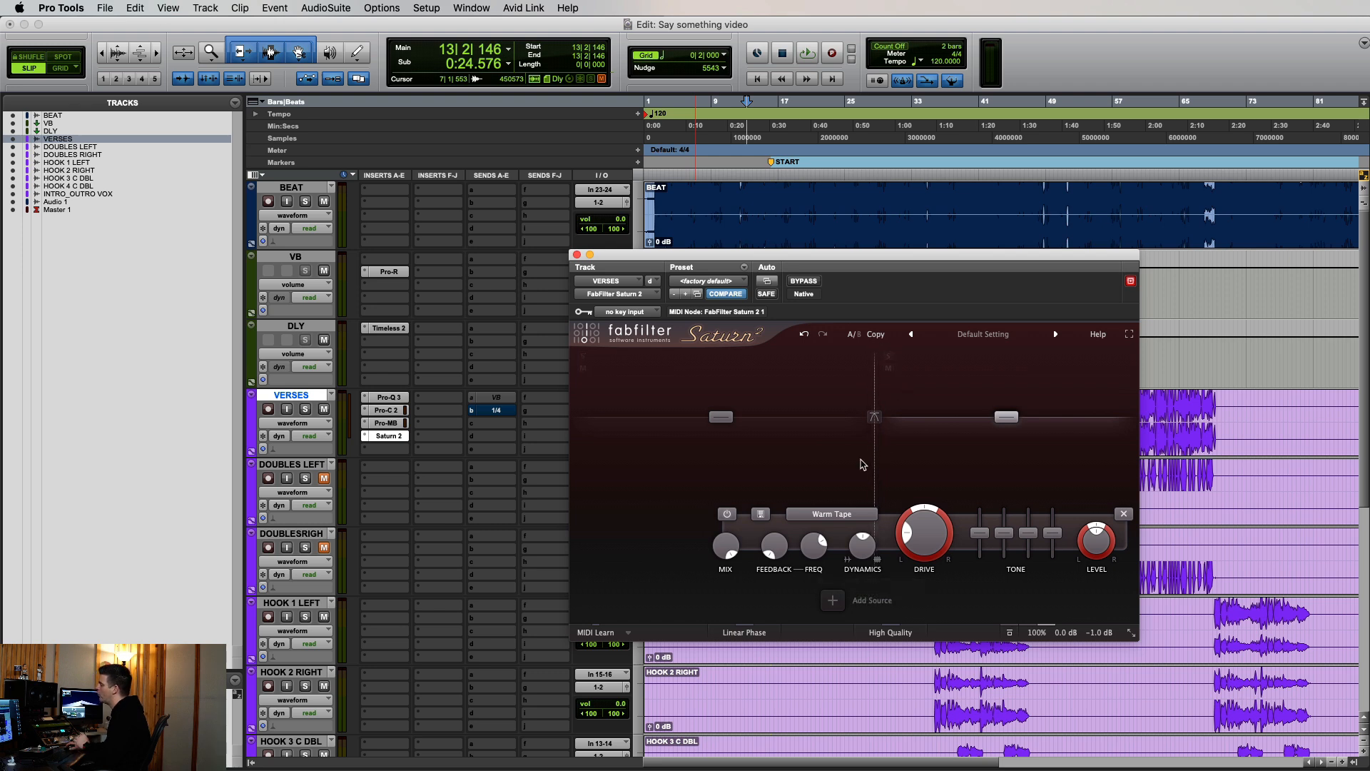
drag(1008, 420, 1010, 417)
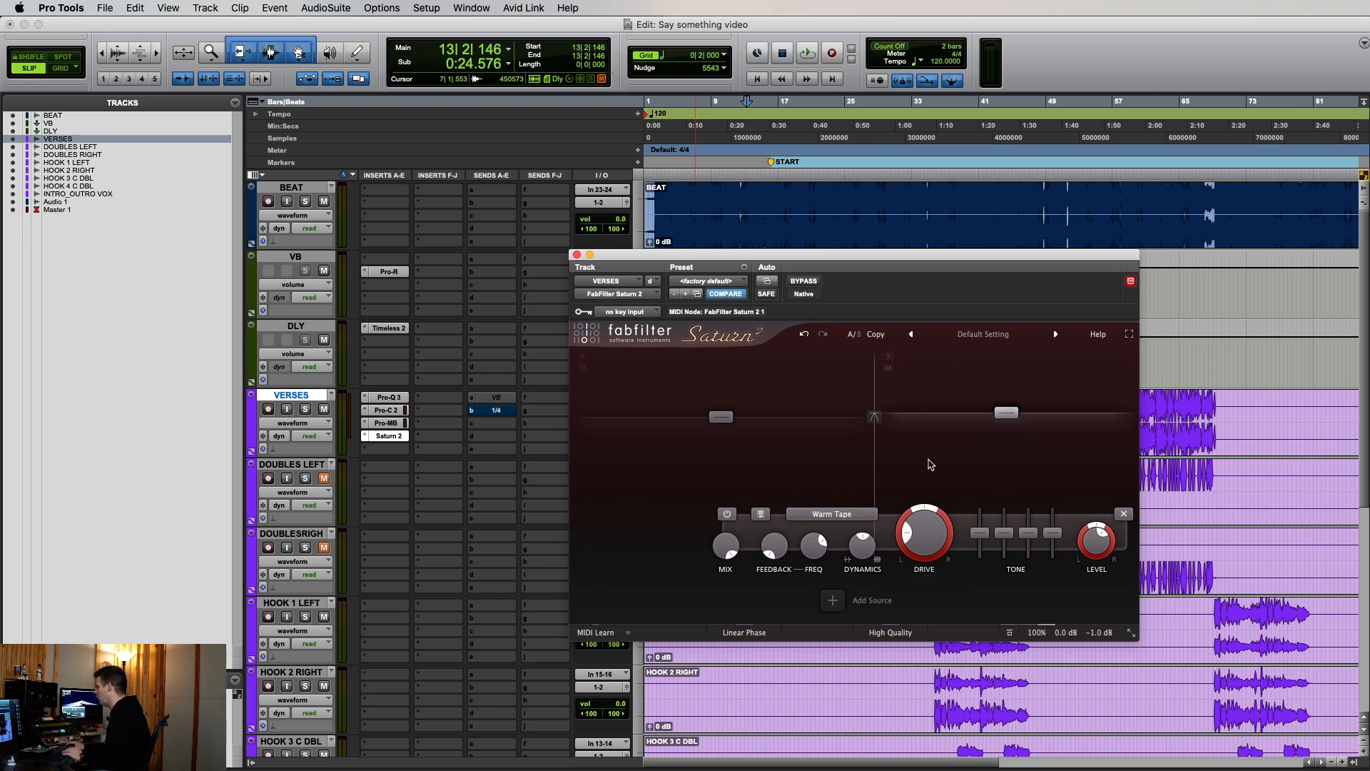
alt+click(1005, 414)
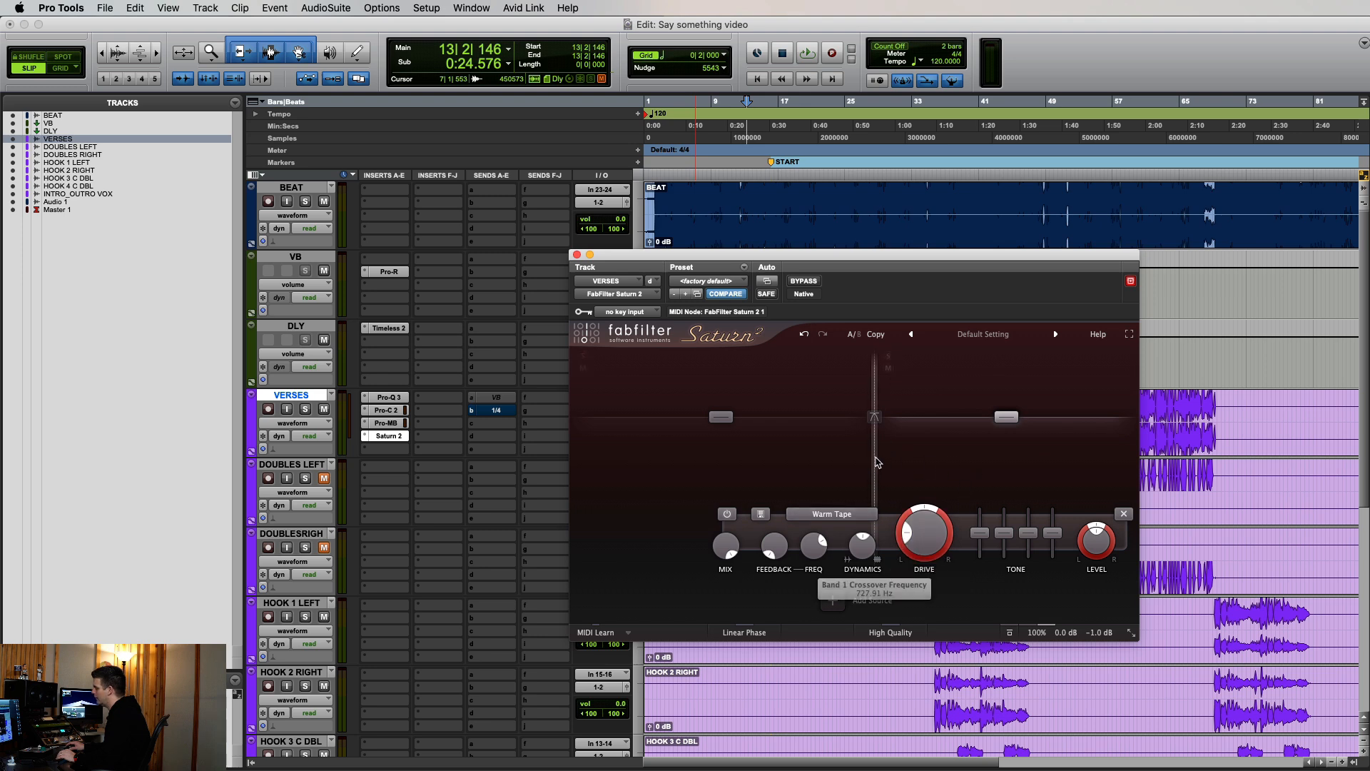
Reload the Default Setting preset in Saturn 2
click(999, 335)
click(1002, 339)
click(1002, 341)
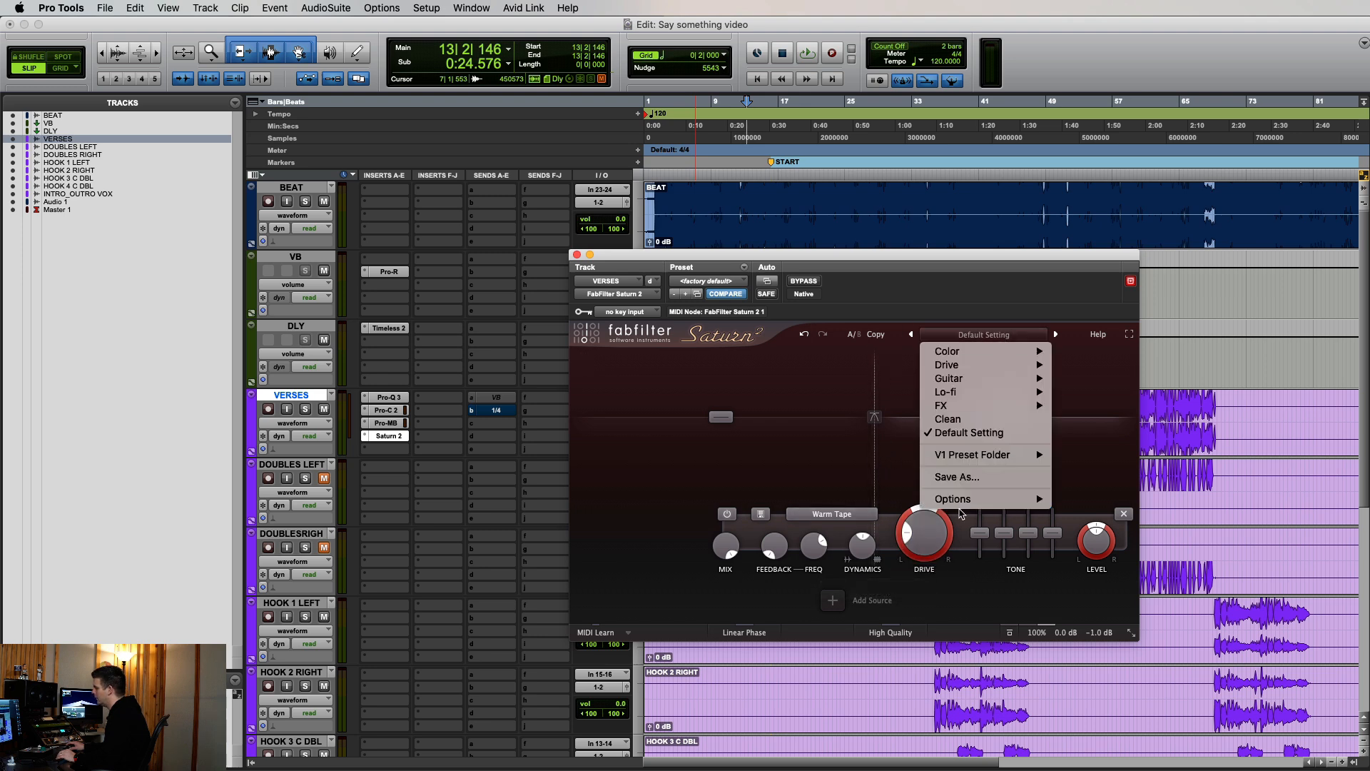
click(989, 434)
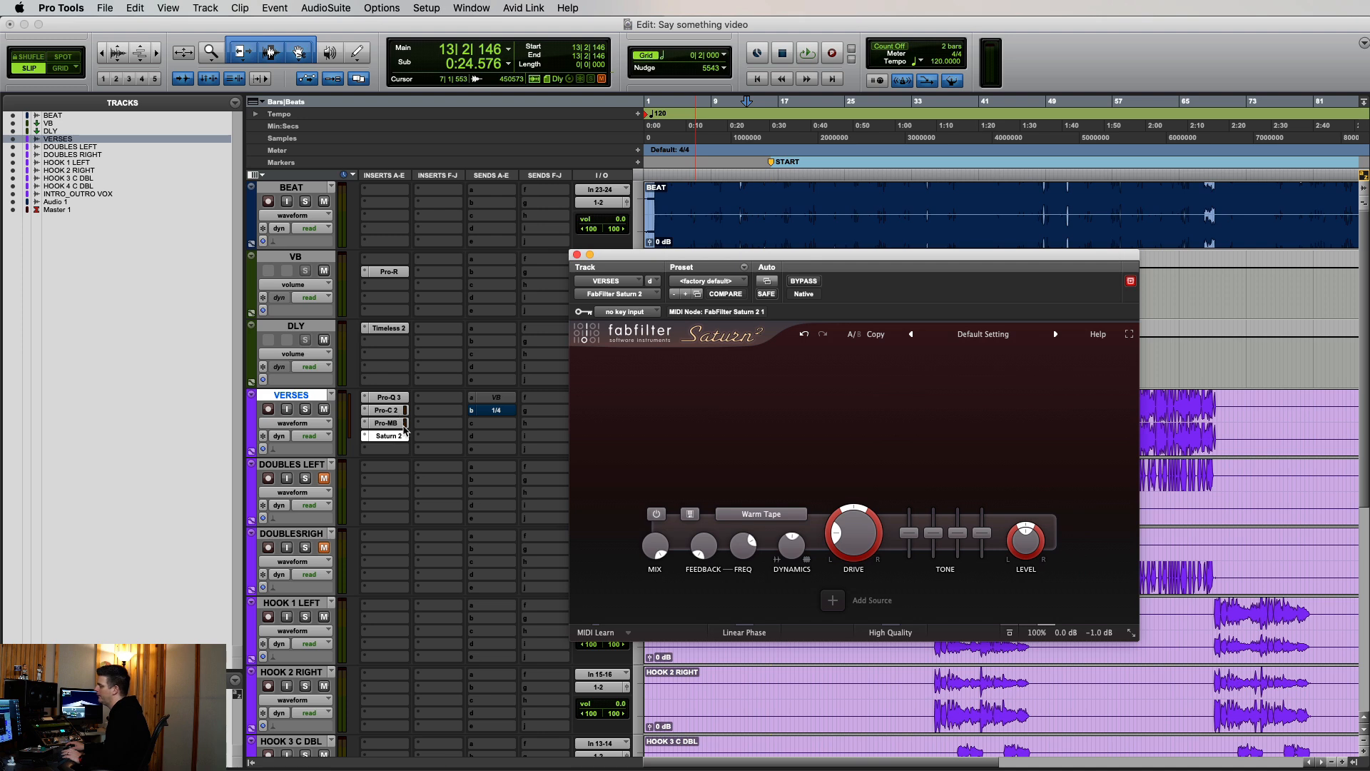
Try raising Saturn 2's drive to about 31% during playback and compare it with the bypassed sound
key(space)
drag(883, 580, 866, 532)
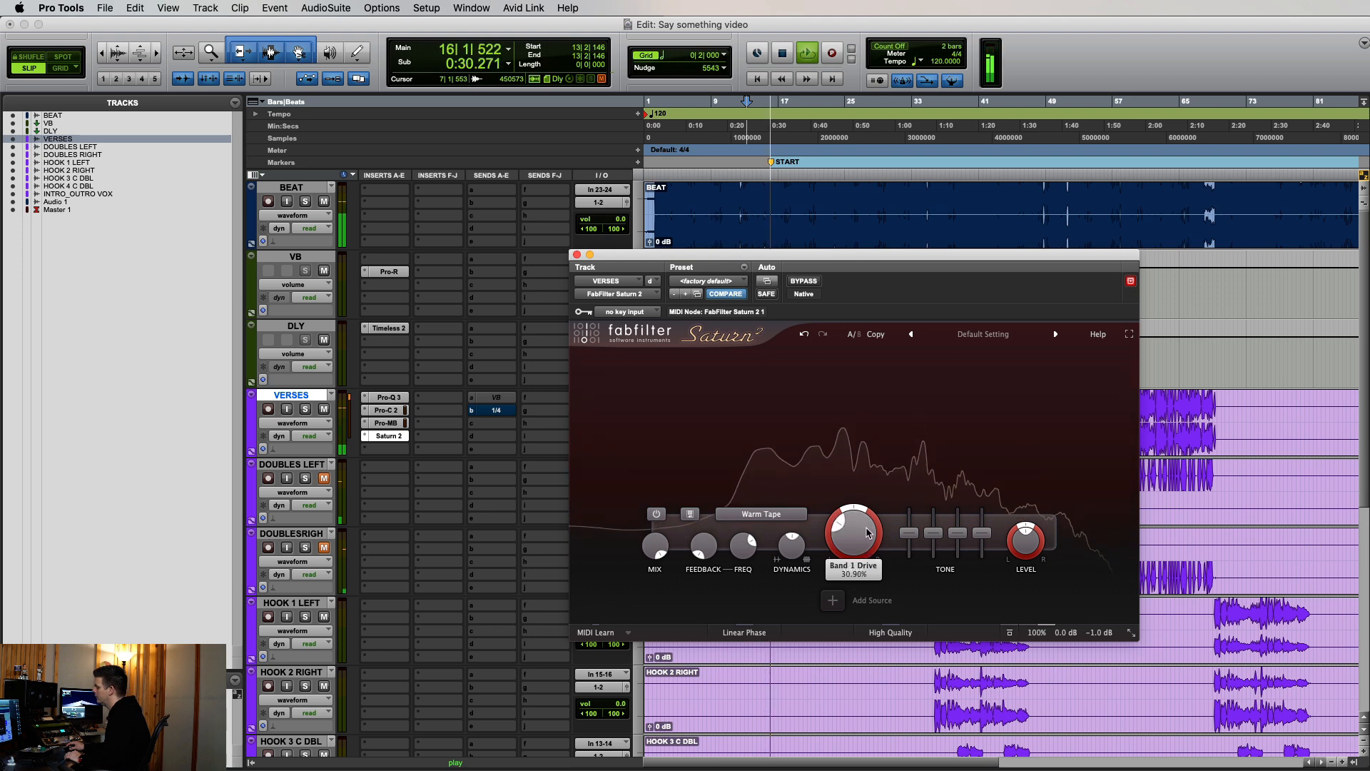
click(811, 283)
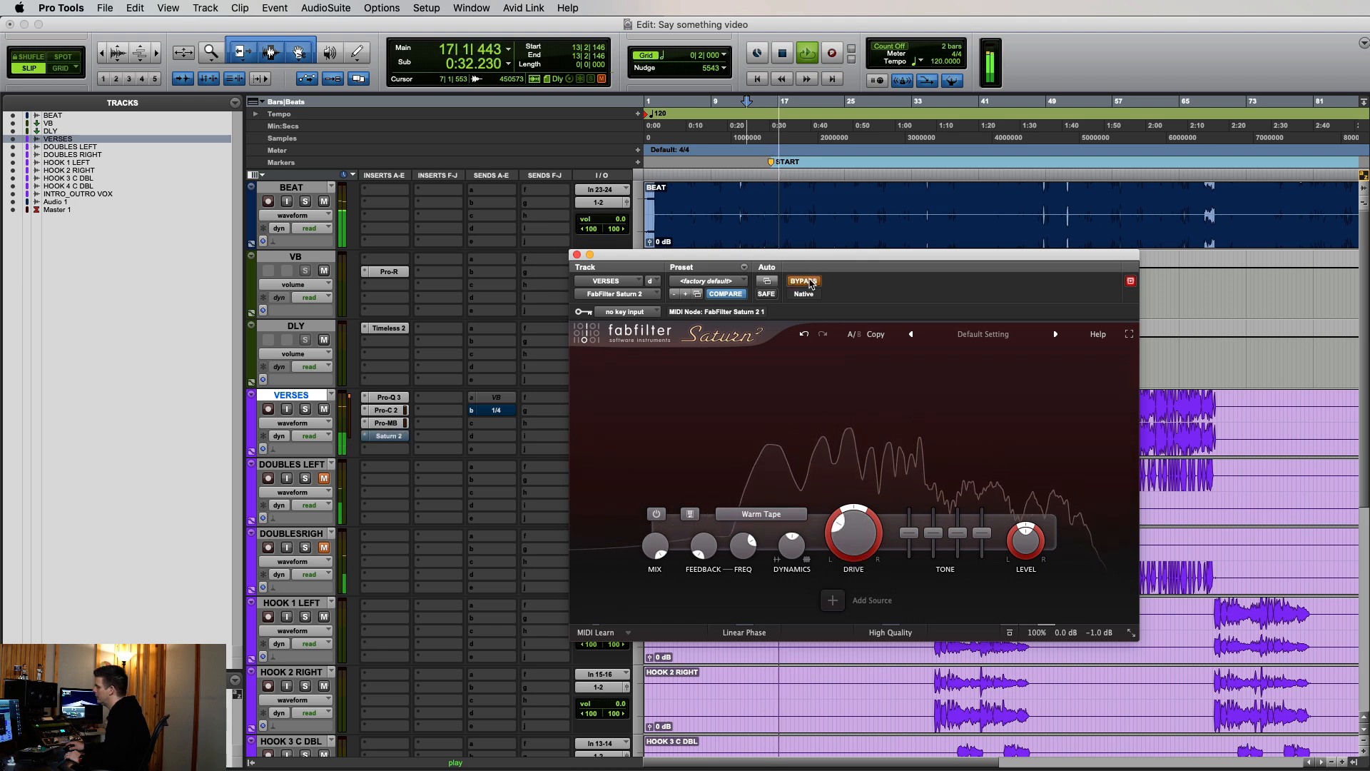
click(811, 283)
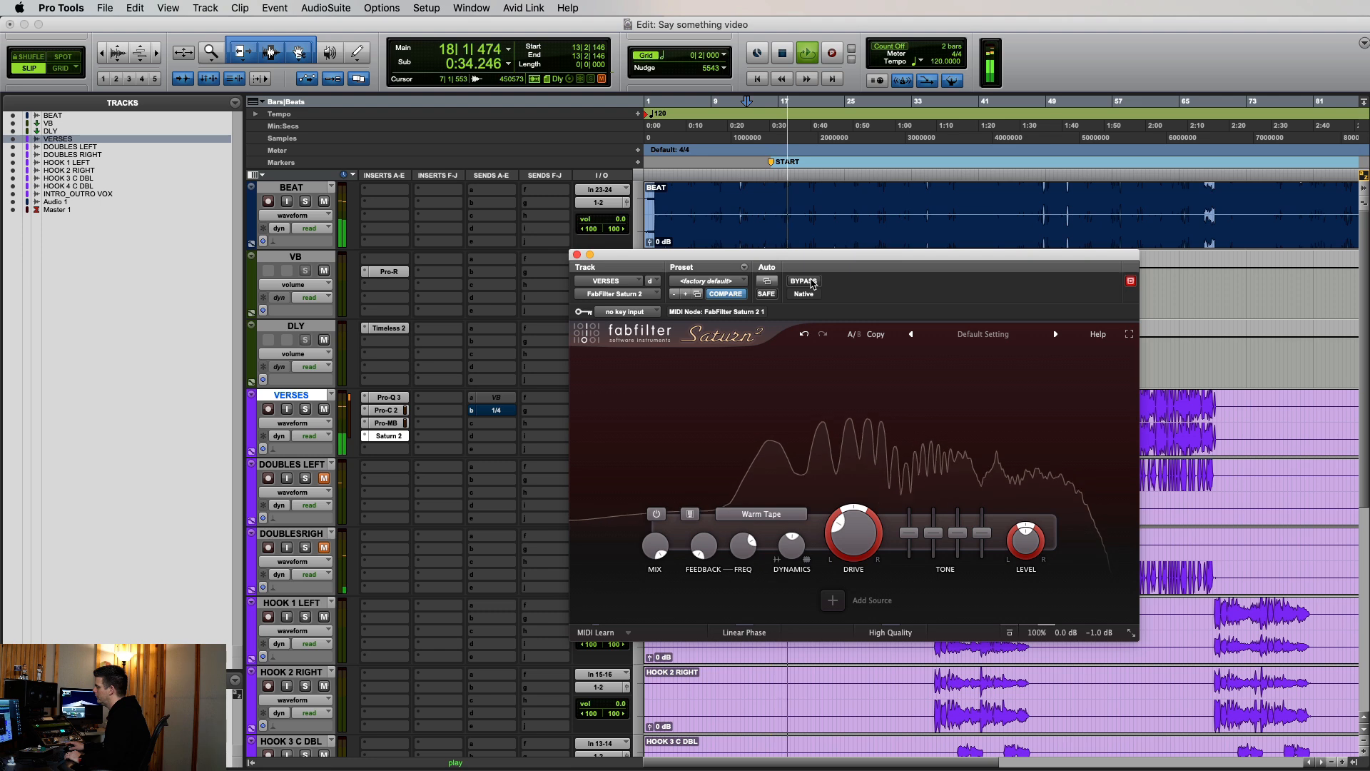
mouse_move(827, 270)
mouse_down()
mouse_move(755, 279)
mouse_move(806, 274)
mouse_up()
click(790, 286)
click(791, 288)
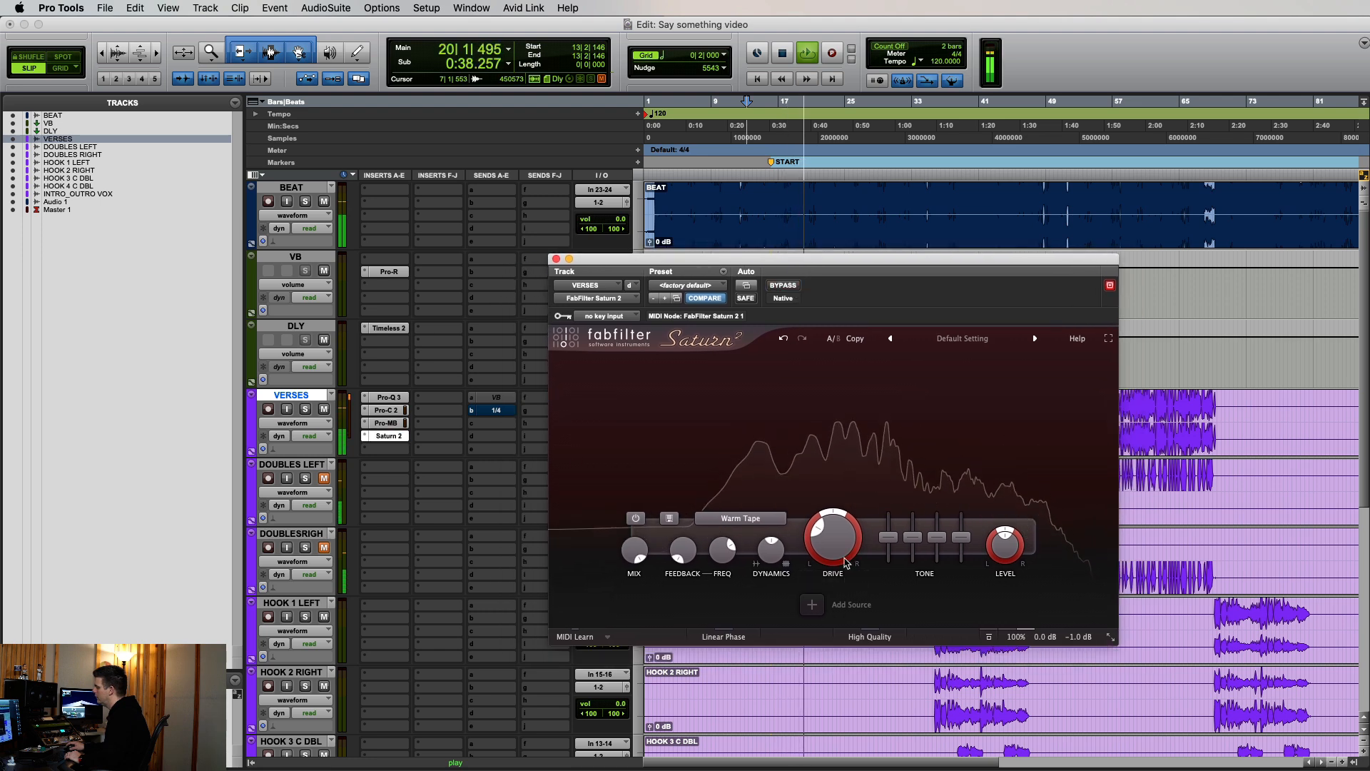
Lower Saturn 2's drive and compare the saturation with its bypassed sound during playback
mouse_move(840, 571)
drag(840, 571, 842, 584)
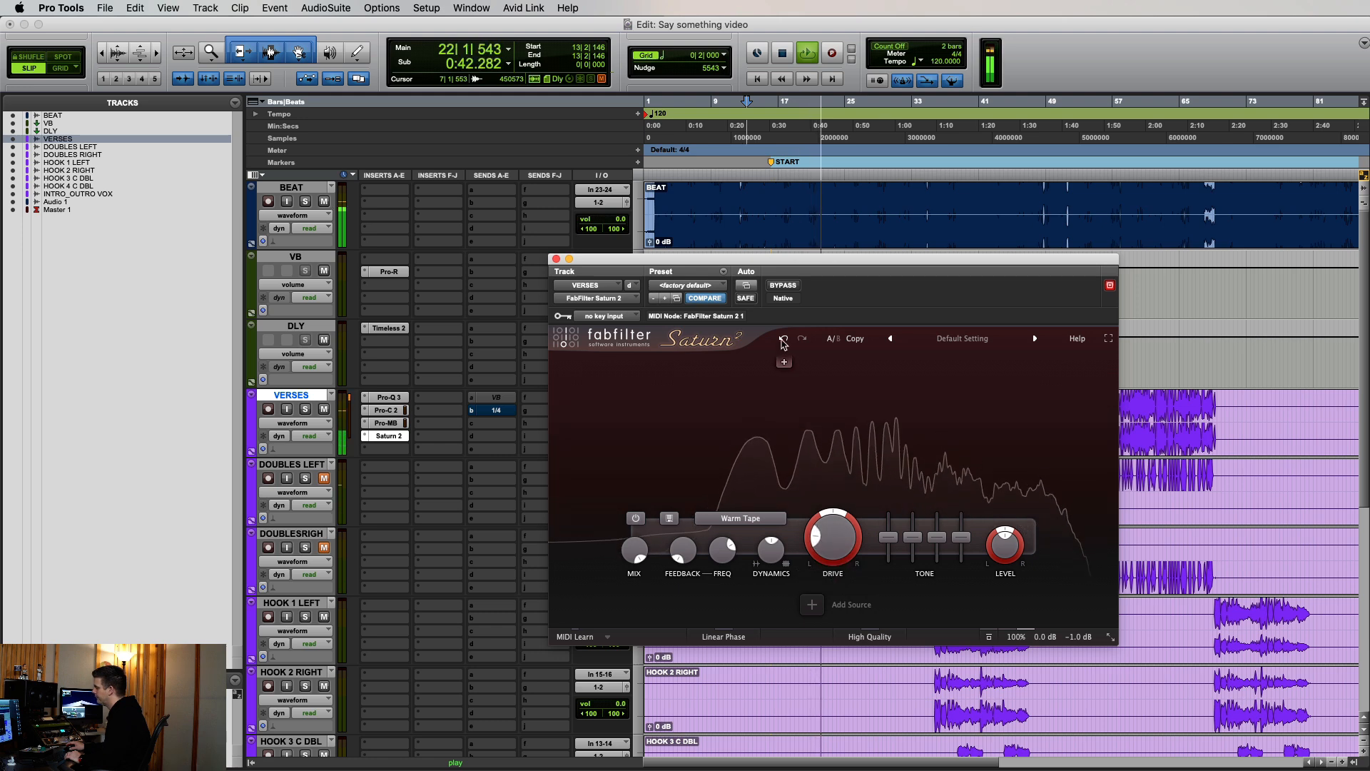
click(791, 289)
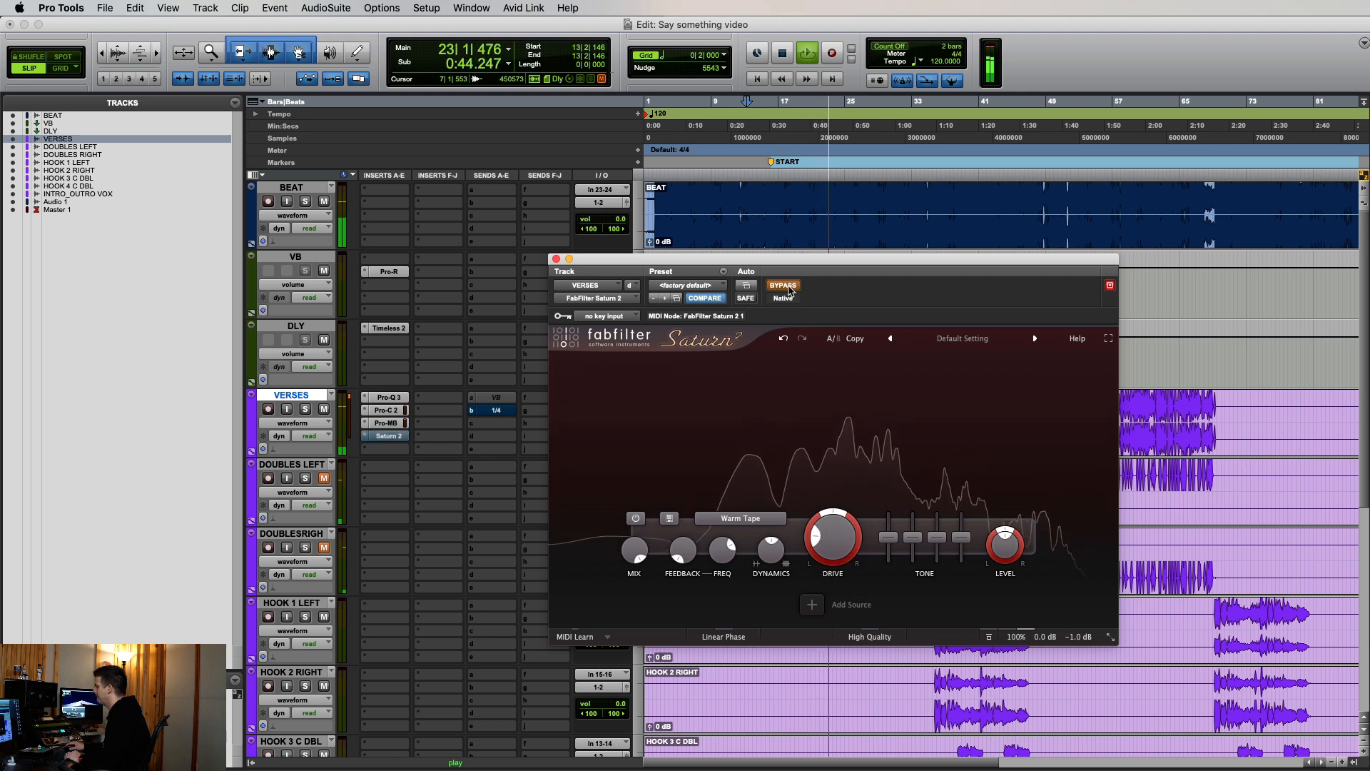
click(786, 287)
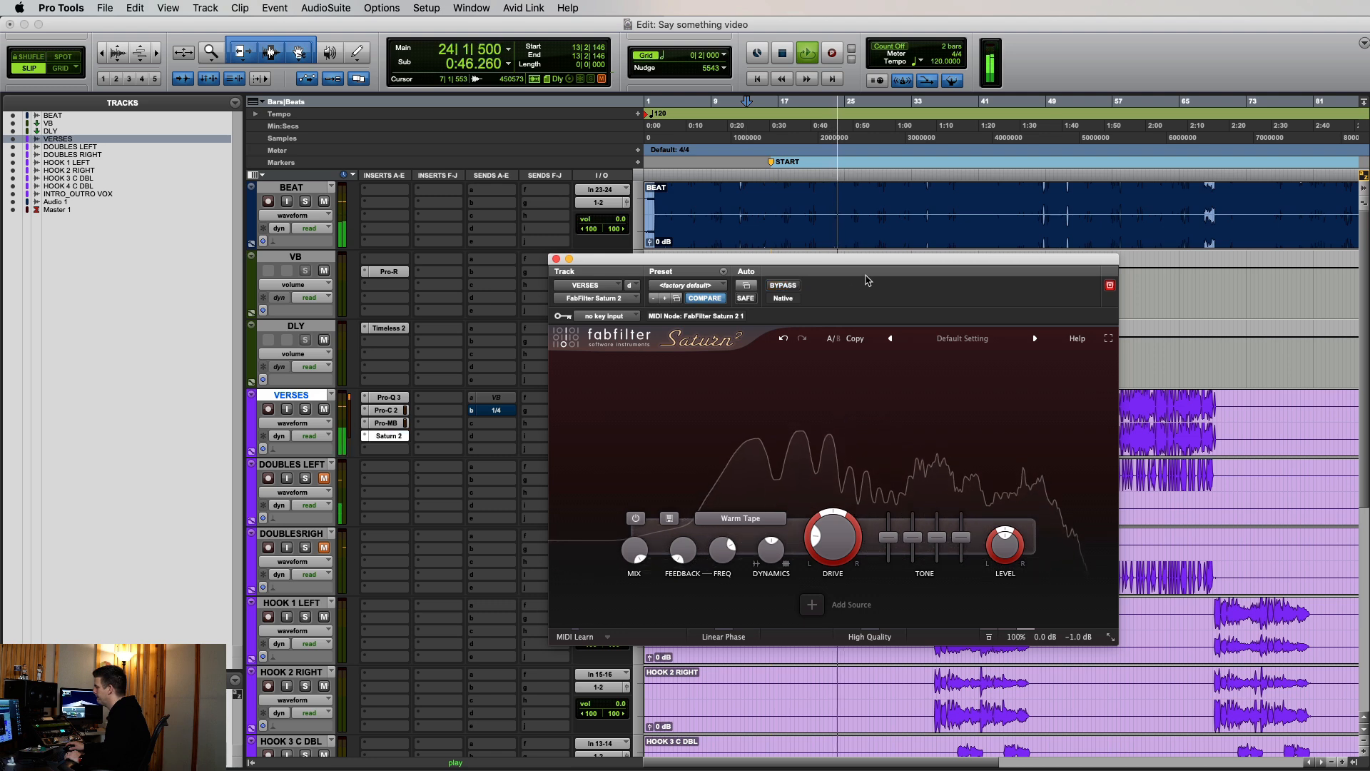
Compare the VERSES vocal with its whole effect chain bypassed and re-enabled, and stop playback
drag(868, 277, 909, 269)
shift+super+click(382, 404)
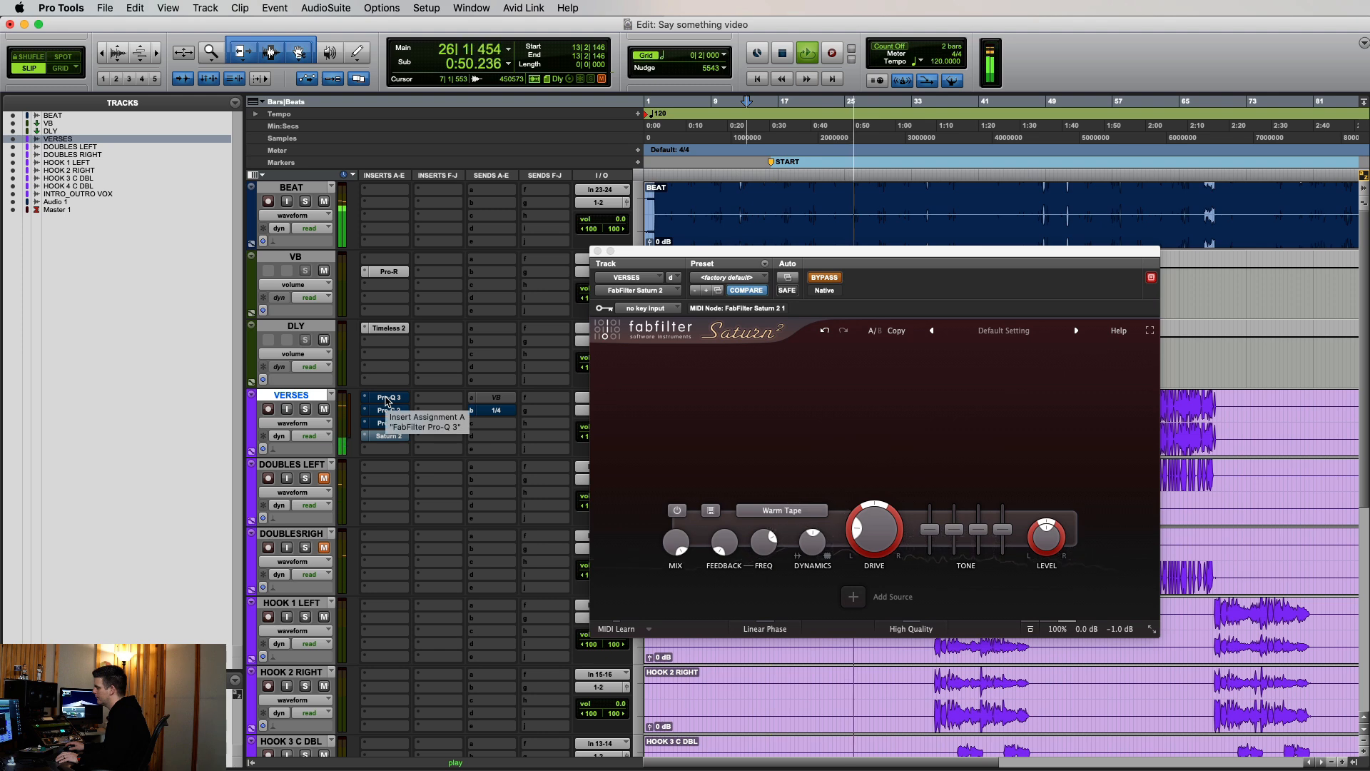
shift+super+click(385, 402)
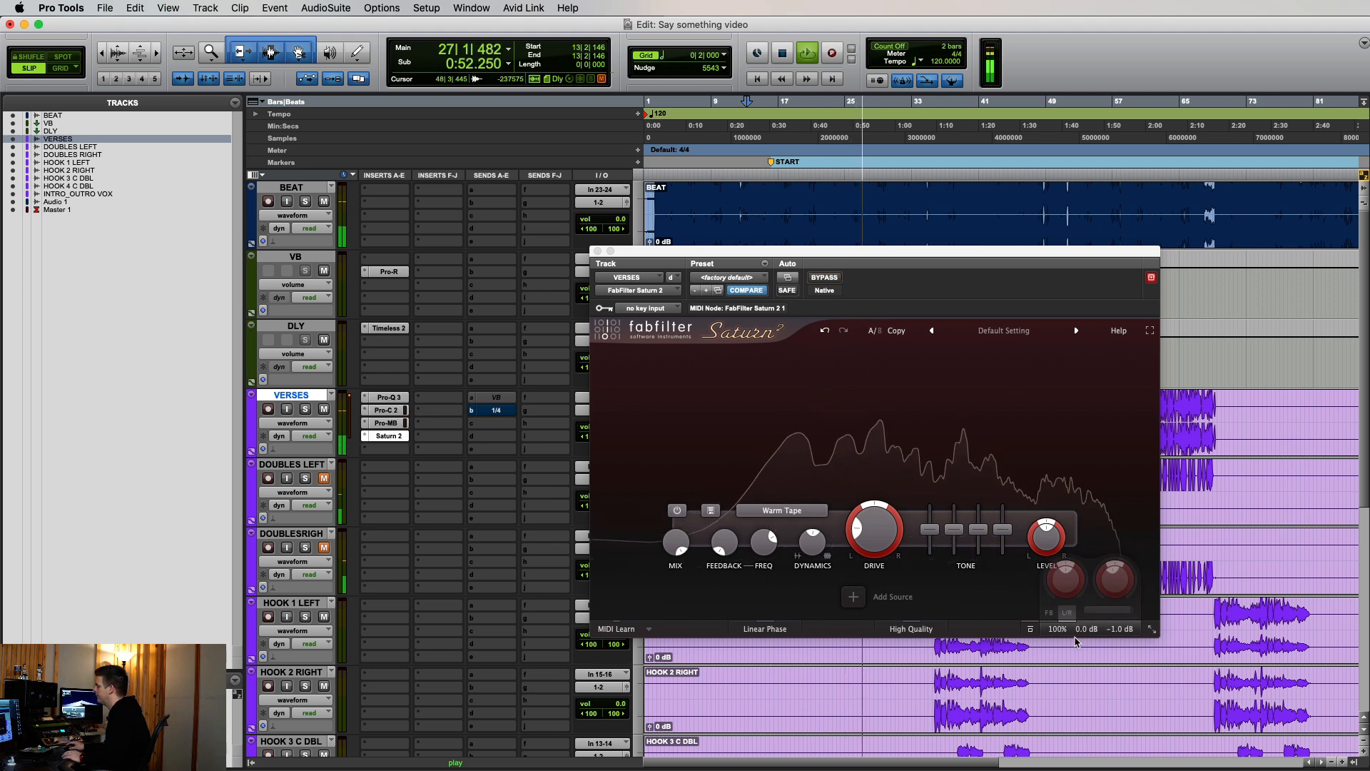
key(space)
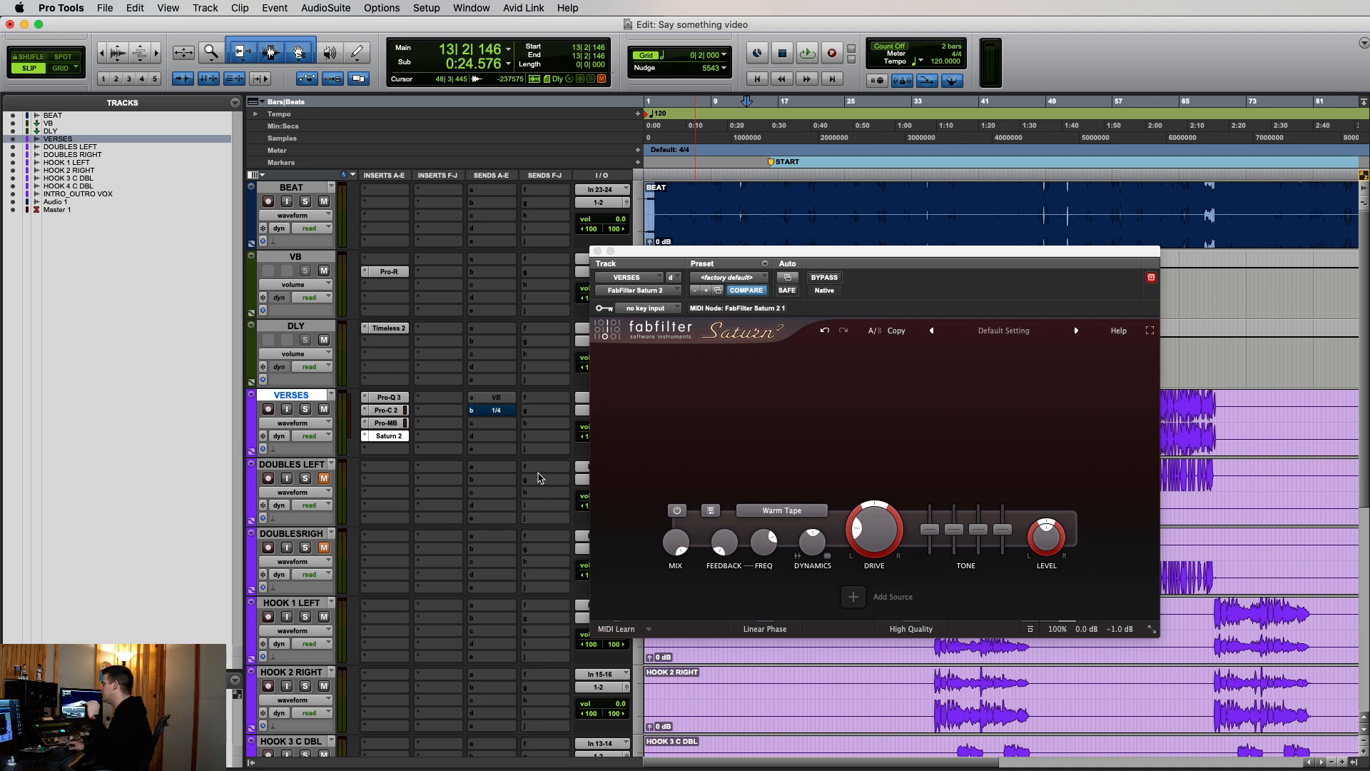
Close the Saturn 2 window and insert a second FabFilter Pro-Q 3 after it on the VERSES track
click(395, 437)
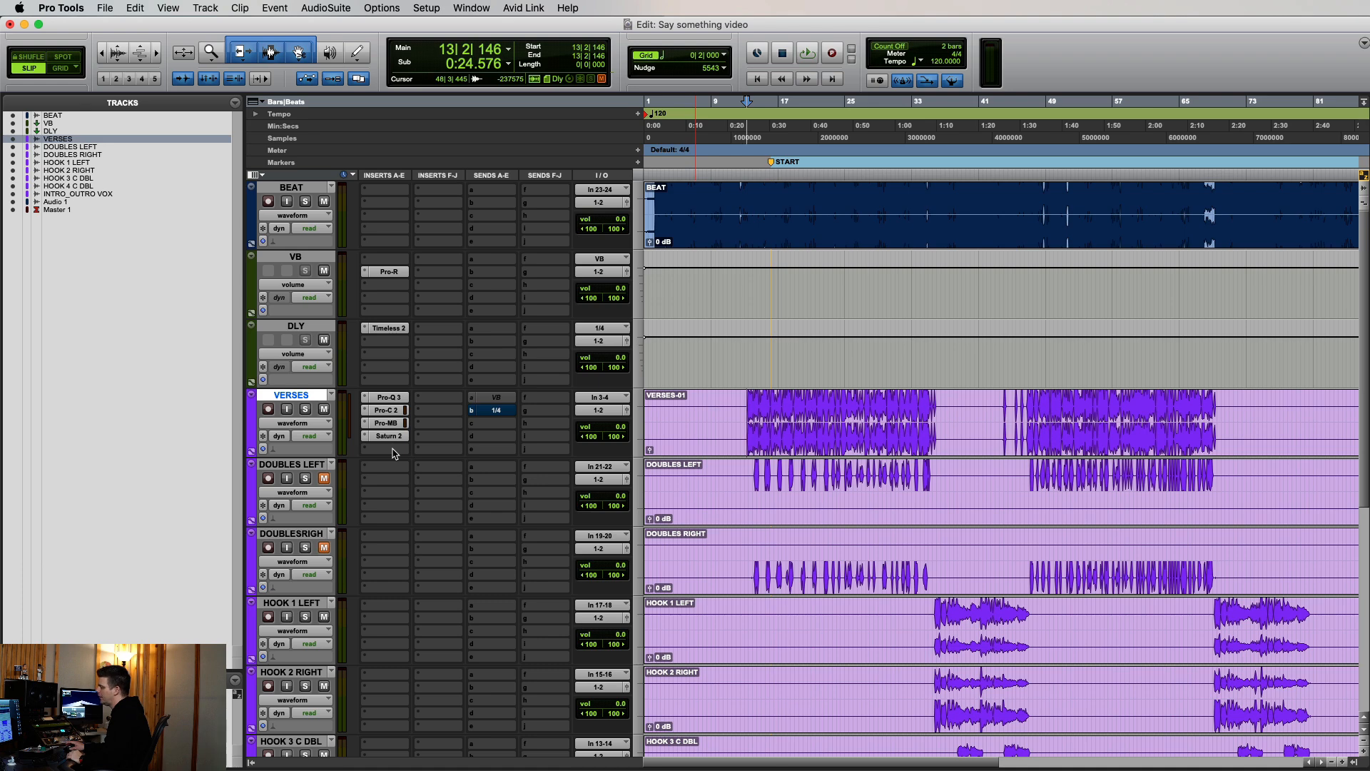
click(394, 450)
click(416, 421)
drag(906, 272, 937, 245)
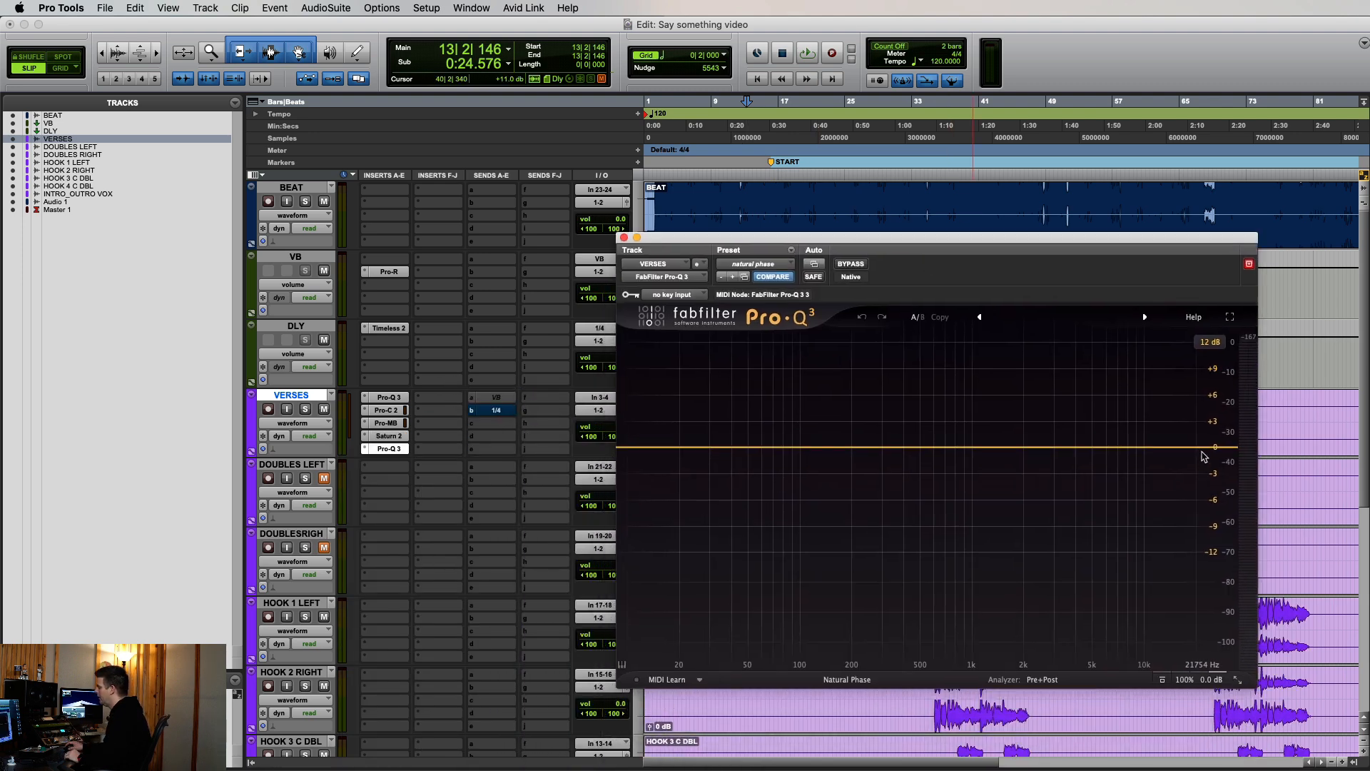
Shape a 30 kHz high-shelf boost of about 6.7 dB and a bell cut of about 2 dB near 597 Hz during playback
key(space)
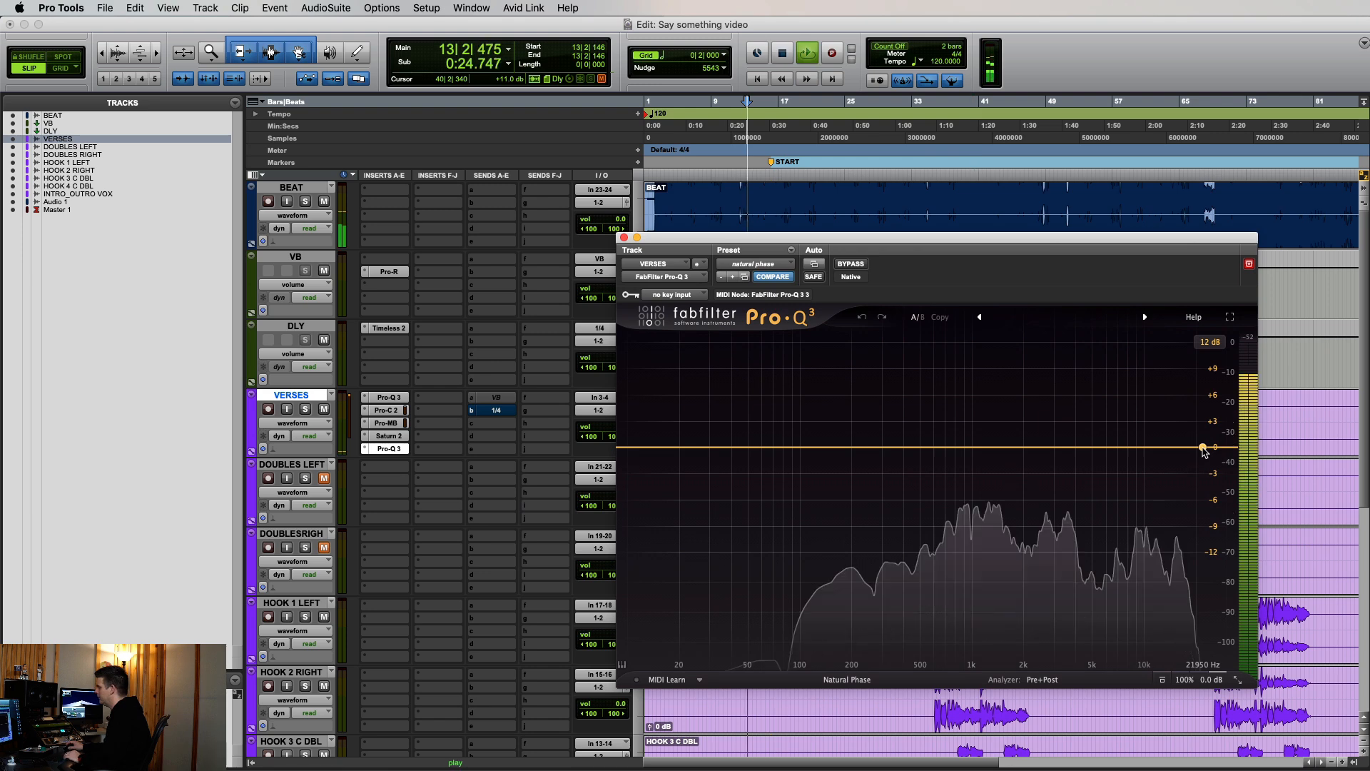
drag(1205, 450, 1157, 426)
drag(985, 449, 950, 487)
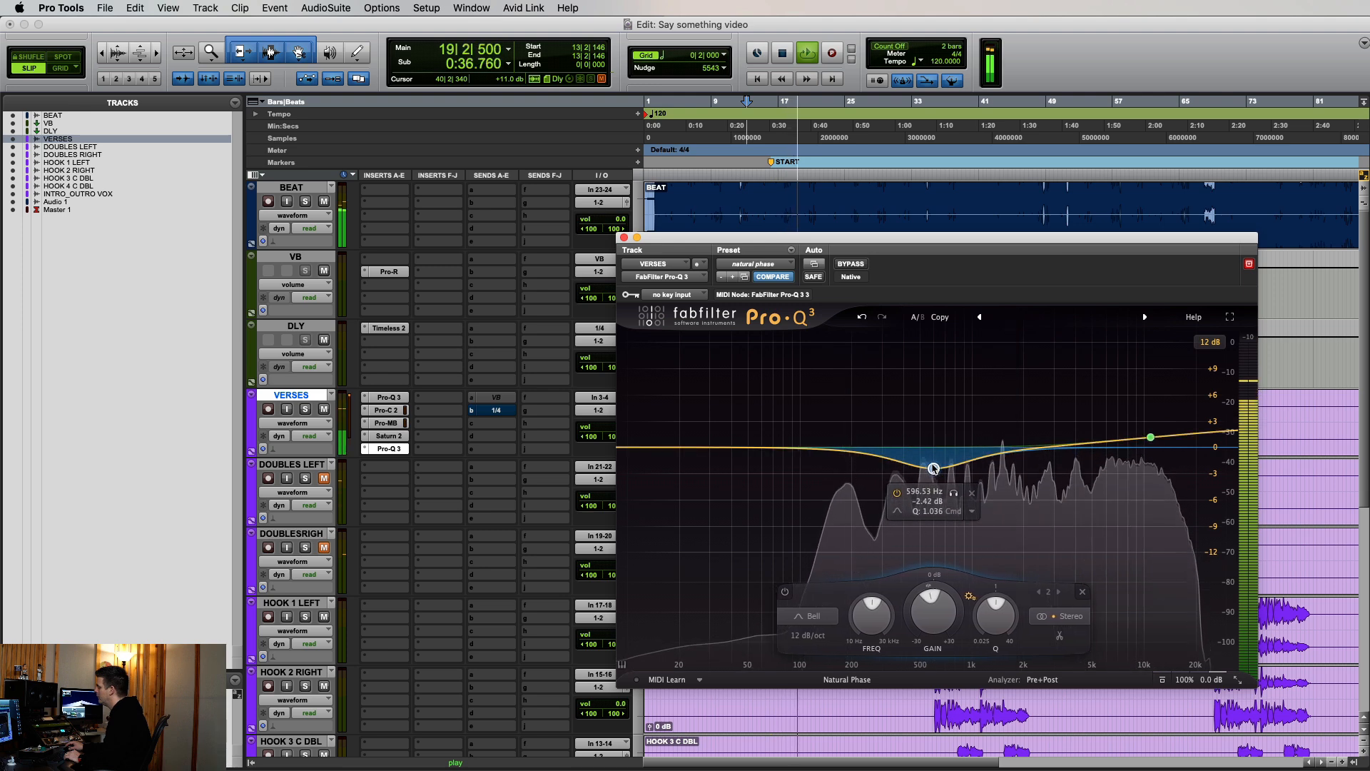
click(1151, 438)
drag(1151, 442, 1257, 402)
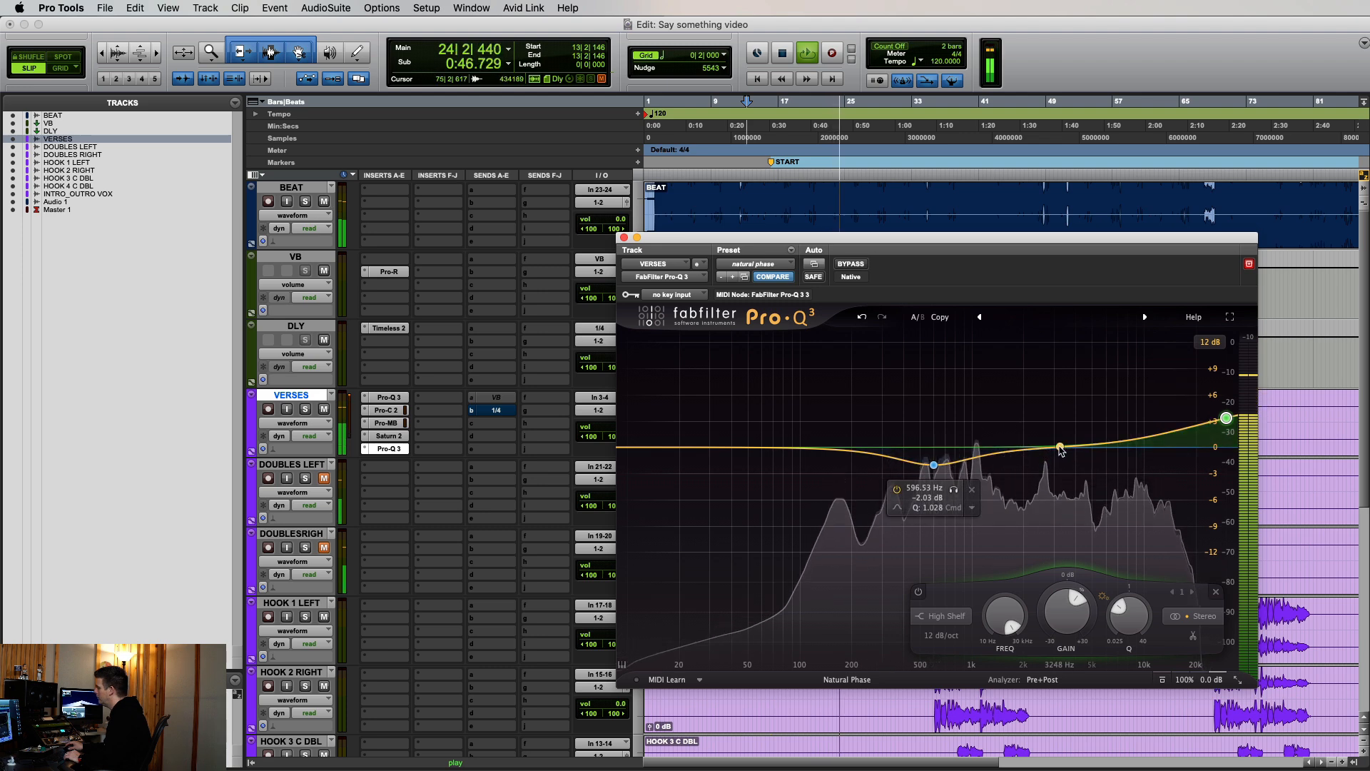
Add a bell boost of about 1.4 dB near 4 kHz in the Pro-Q 3, comparing the EQ with its bypassed sound
drag(1056, 447, 1064, 434)
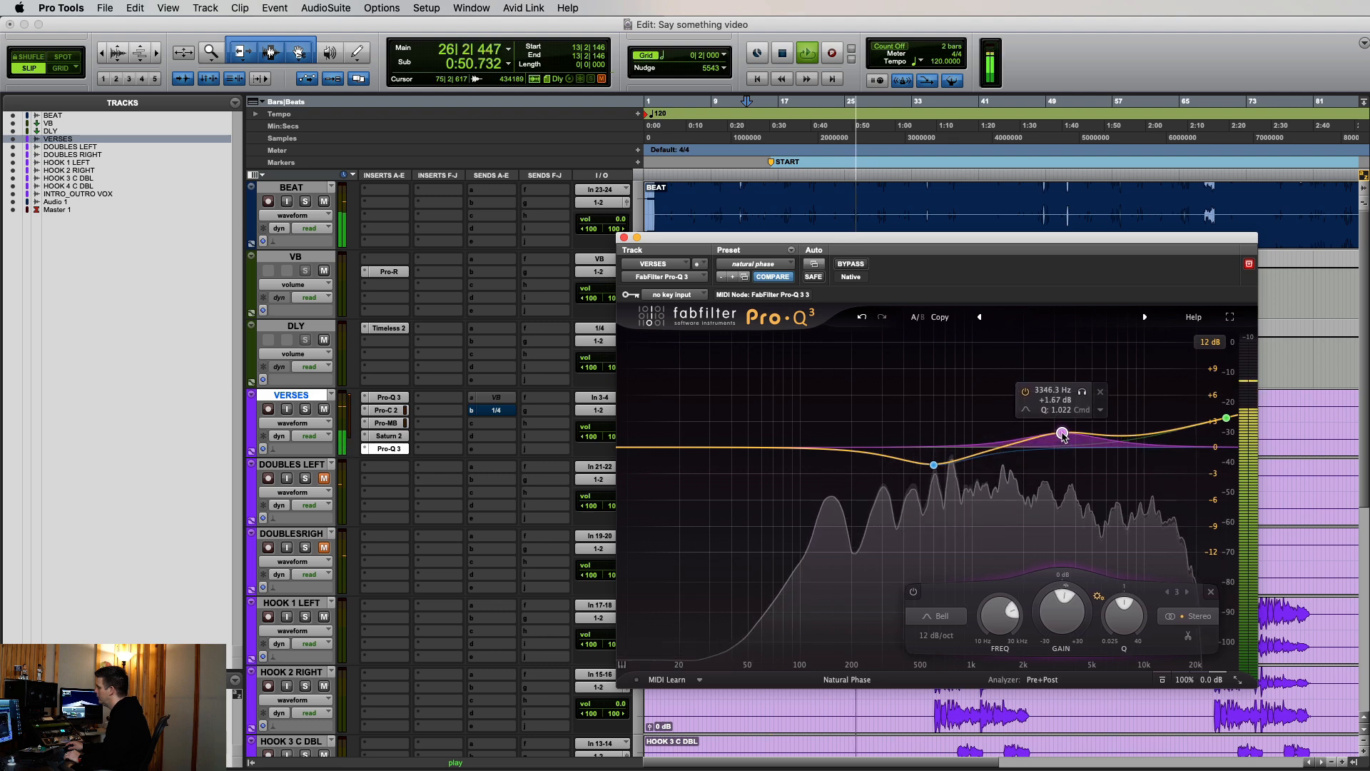
click(861, 265)
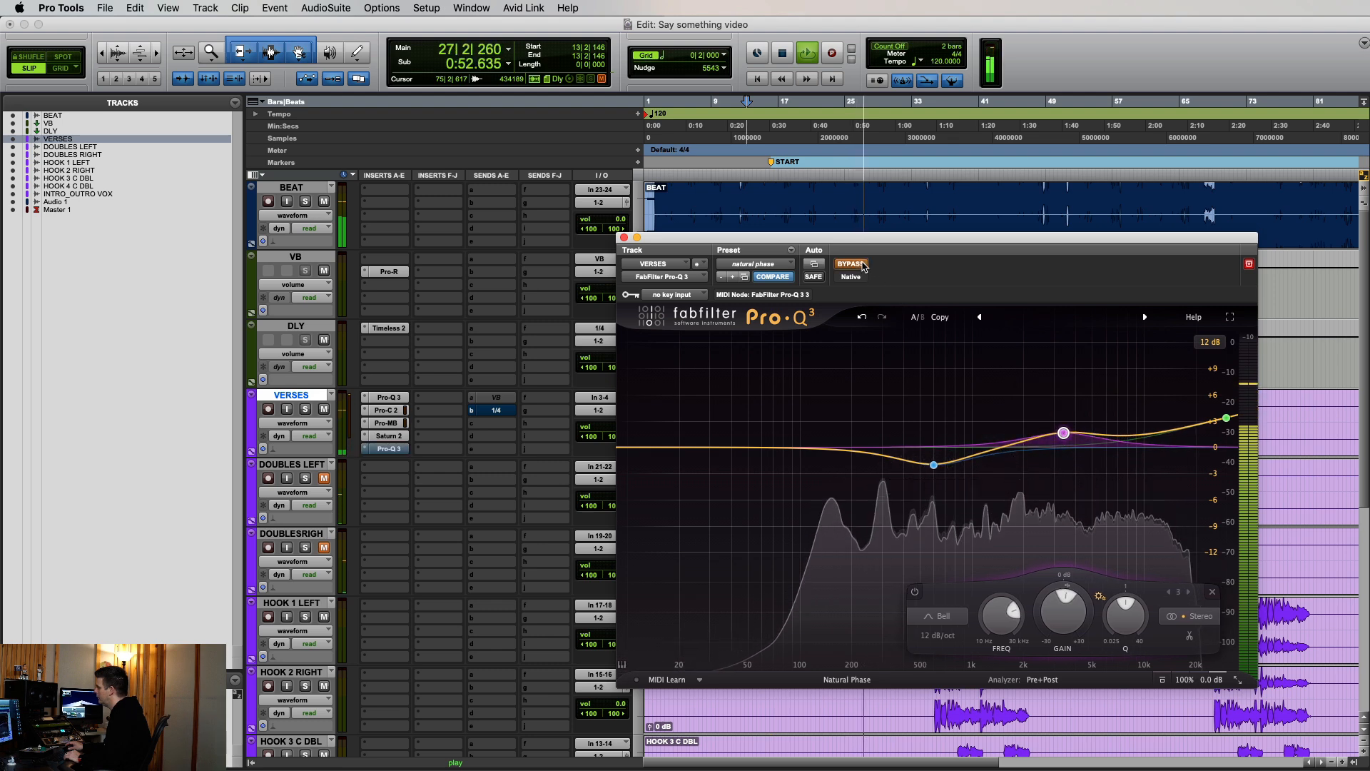
click(862, 266)
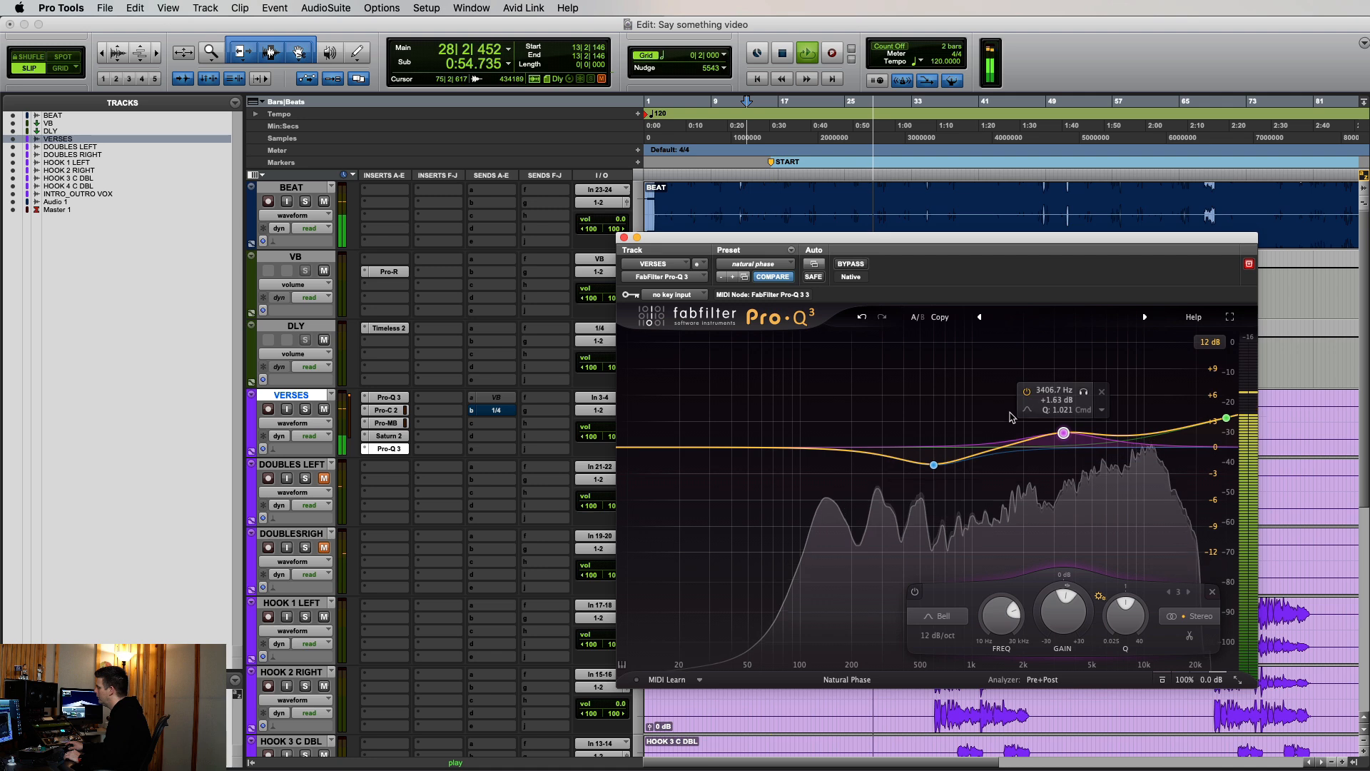
drag(1064, 434, 1072, 438)
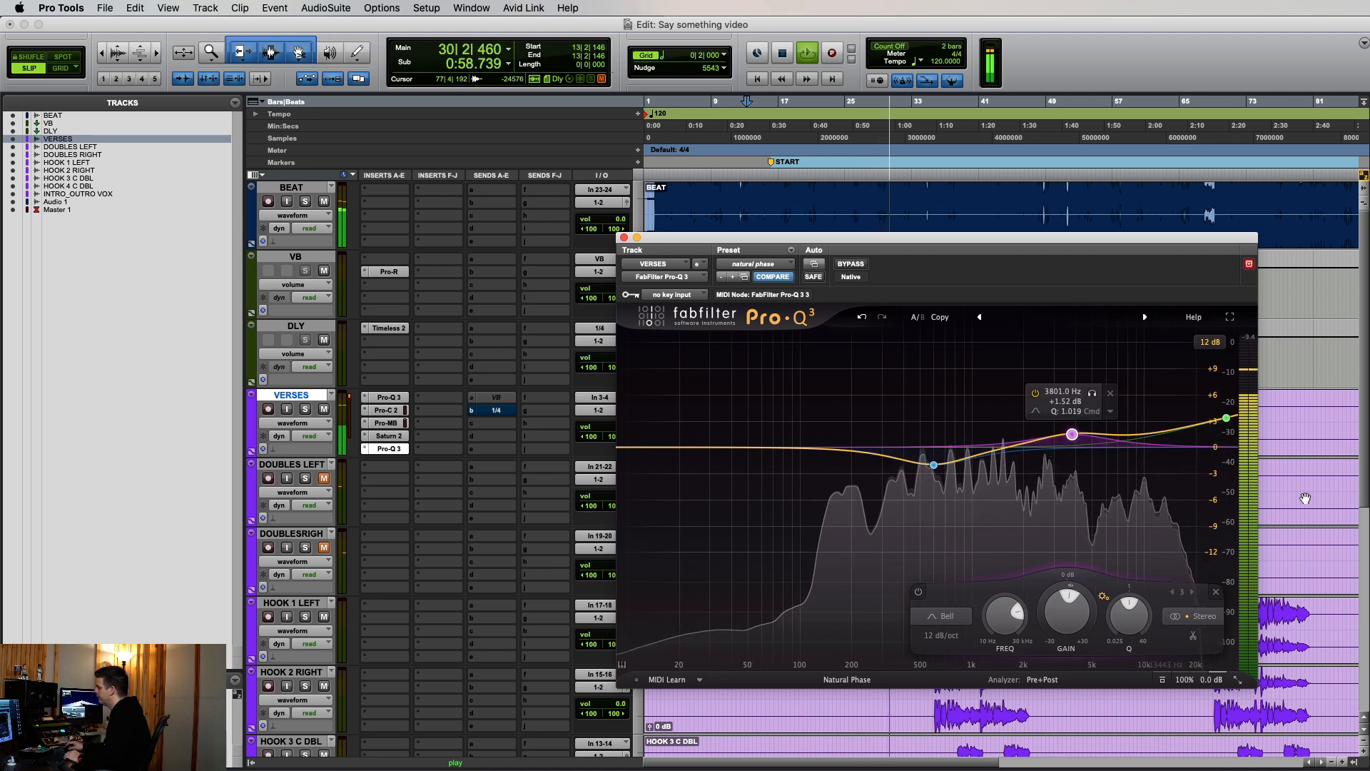
drag(1072, 435, 1079, 436)
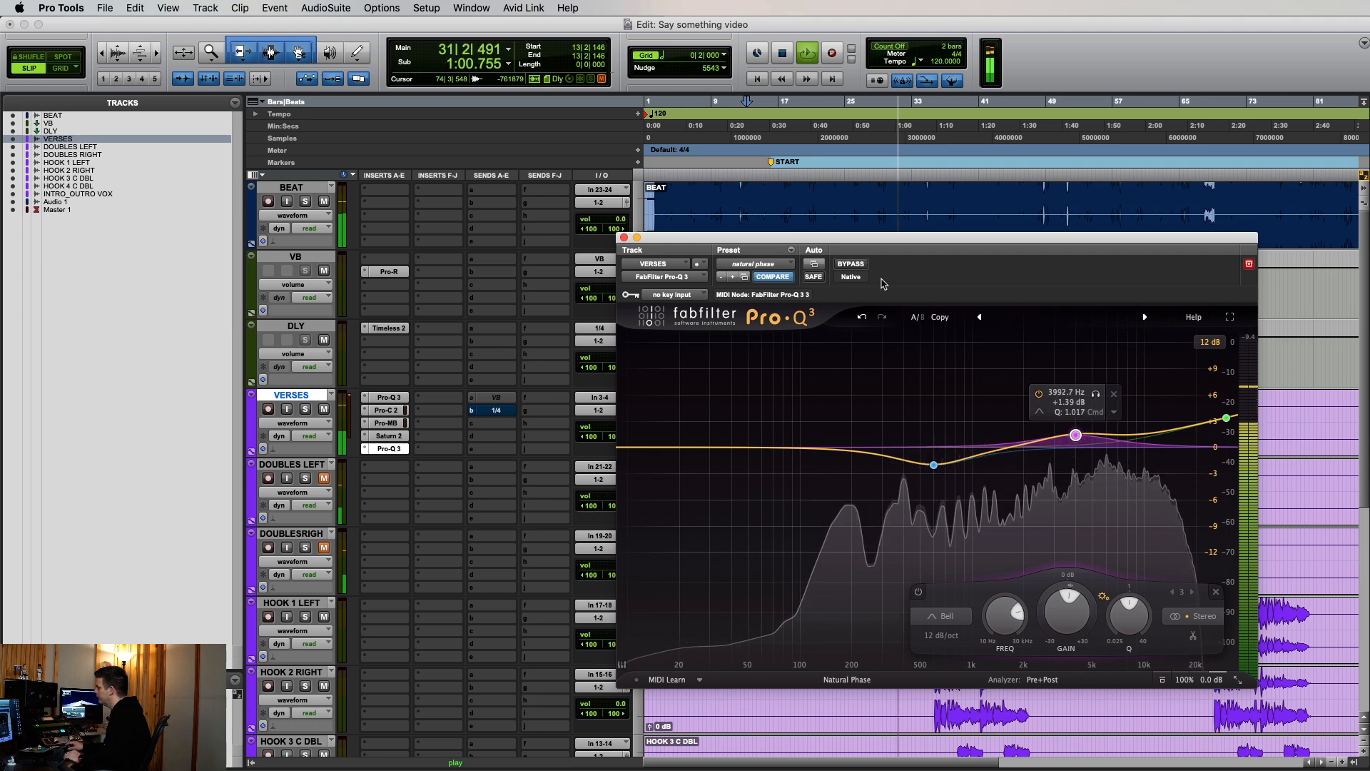
click(859, 265)
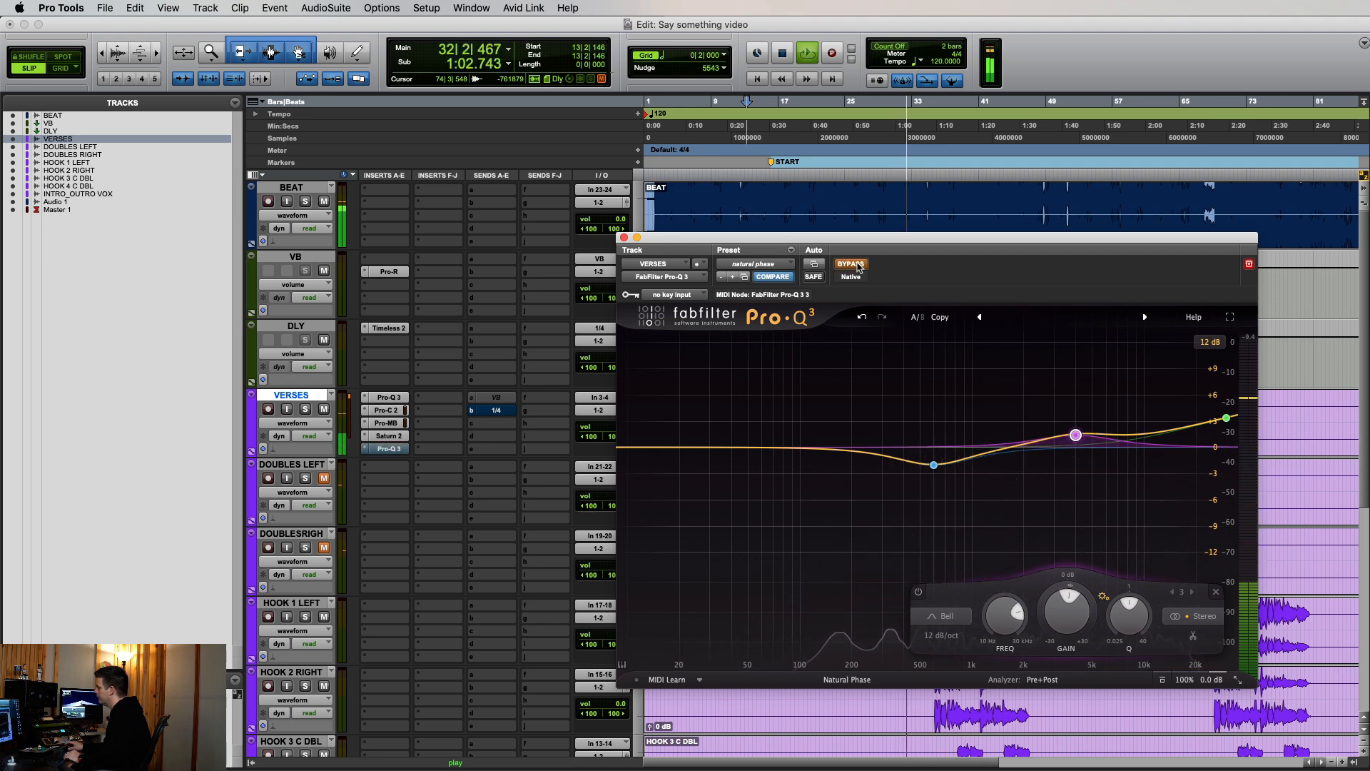
click(859, 265)
Reduce the 30 kHz high-shelf boost slightly and stop playback
click(1228, 419)
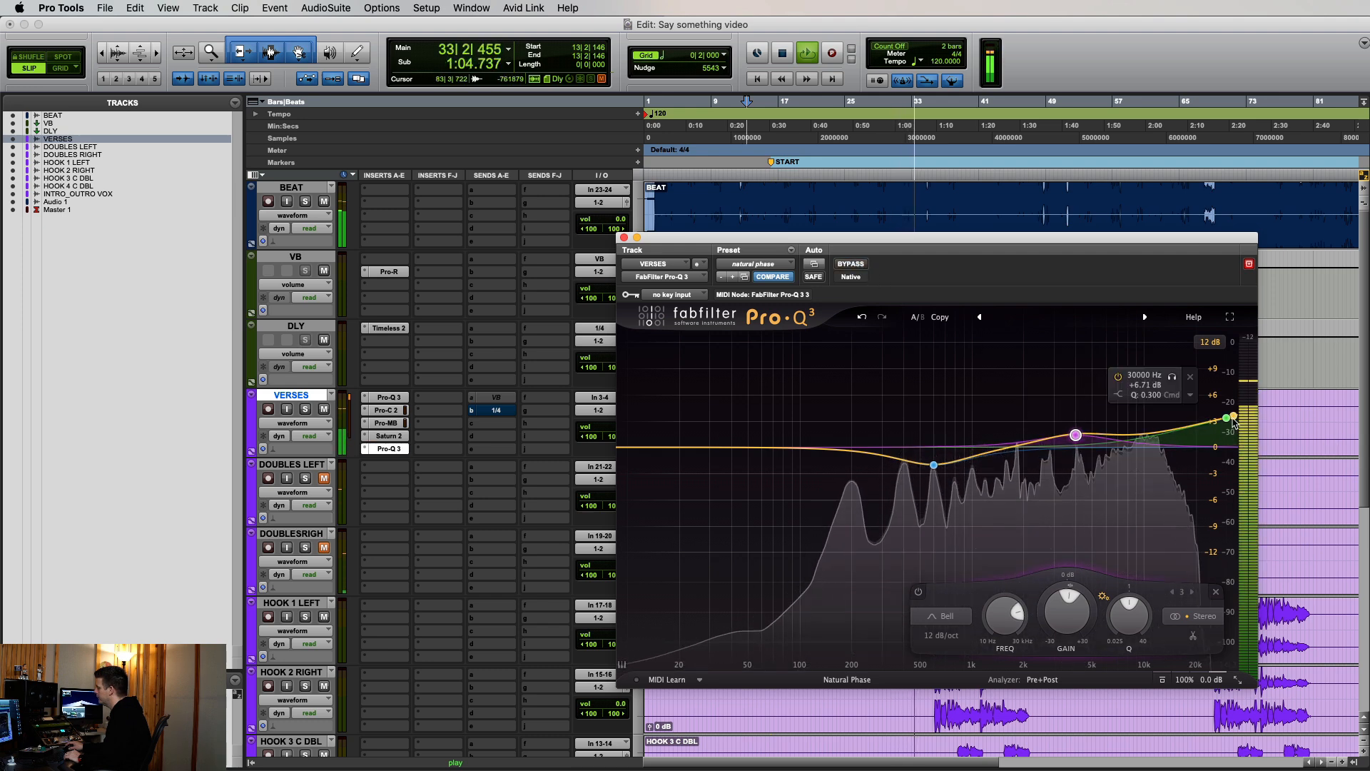
click(1080, 435)
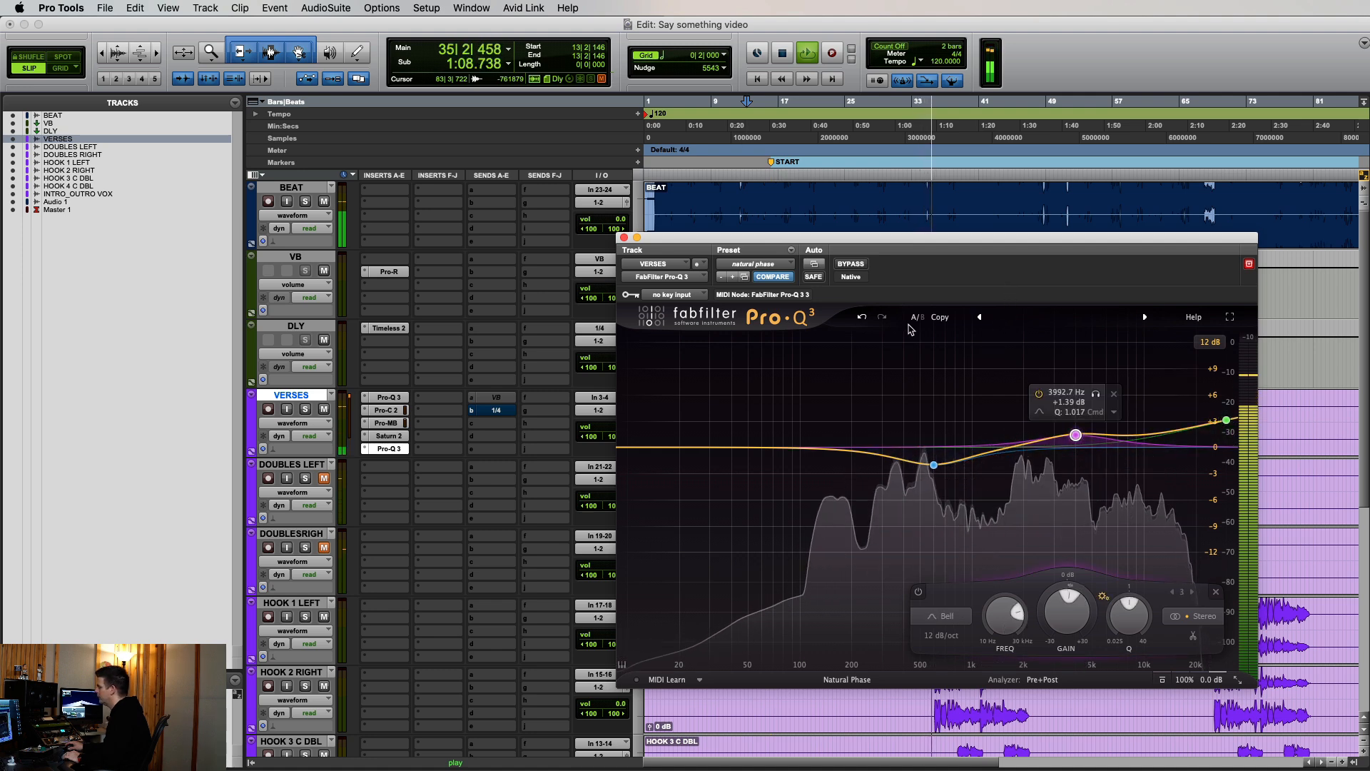
key(space)
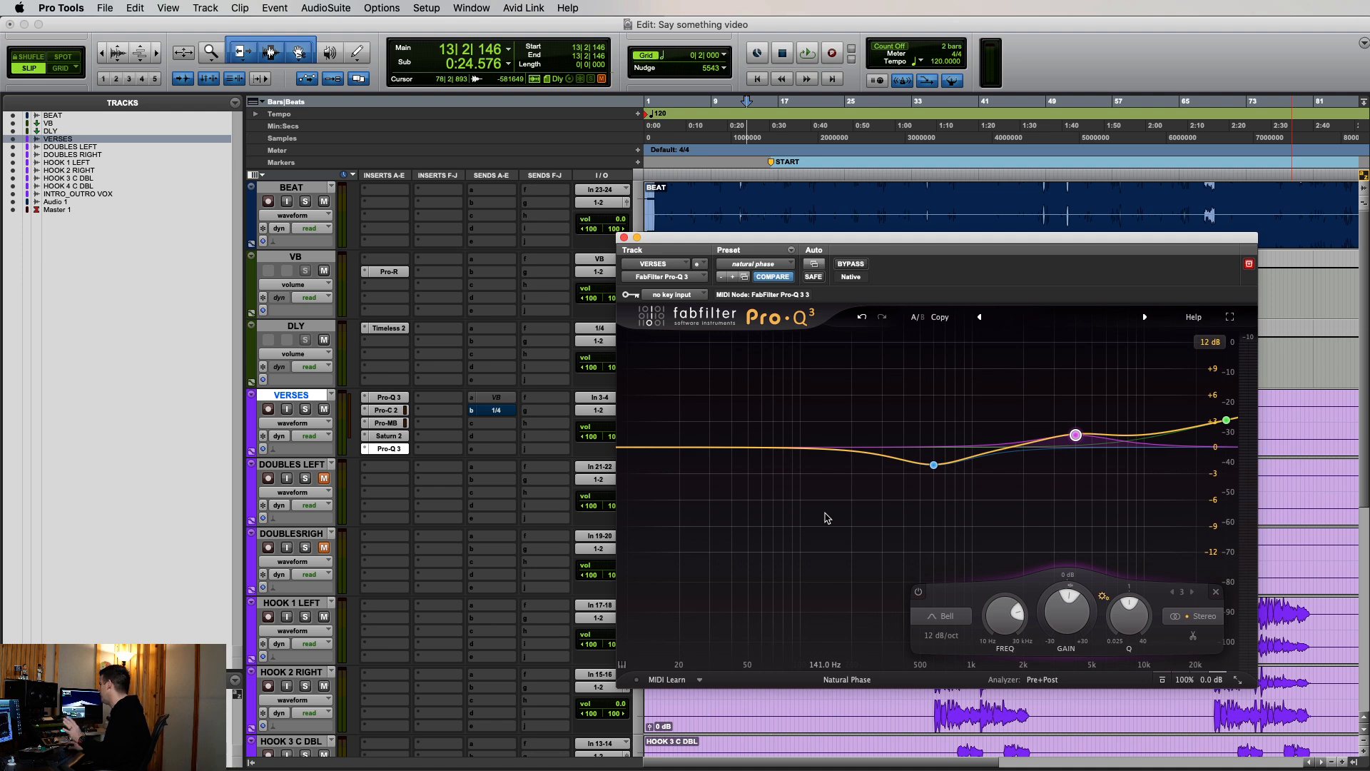
Insert FabFilter Pro-DS in insert slot F of the VERSES track and move its window clear of the inserts
click(442, 401)
click(350, 367)
click(437, 397)
click(483, 425)
text(pro-ds)
key(Return)
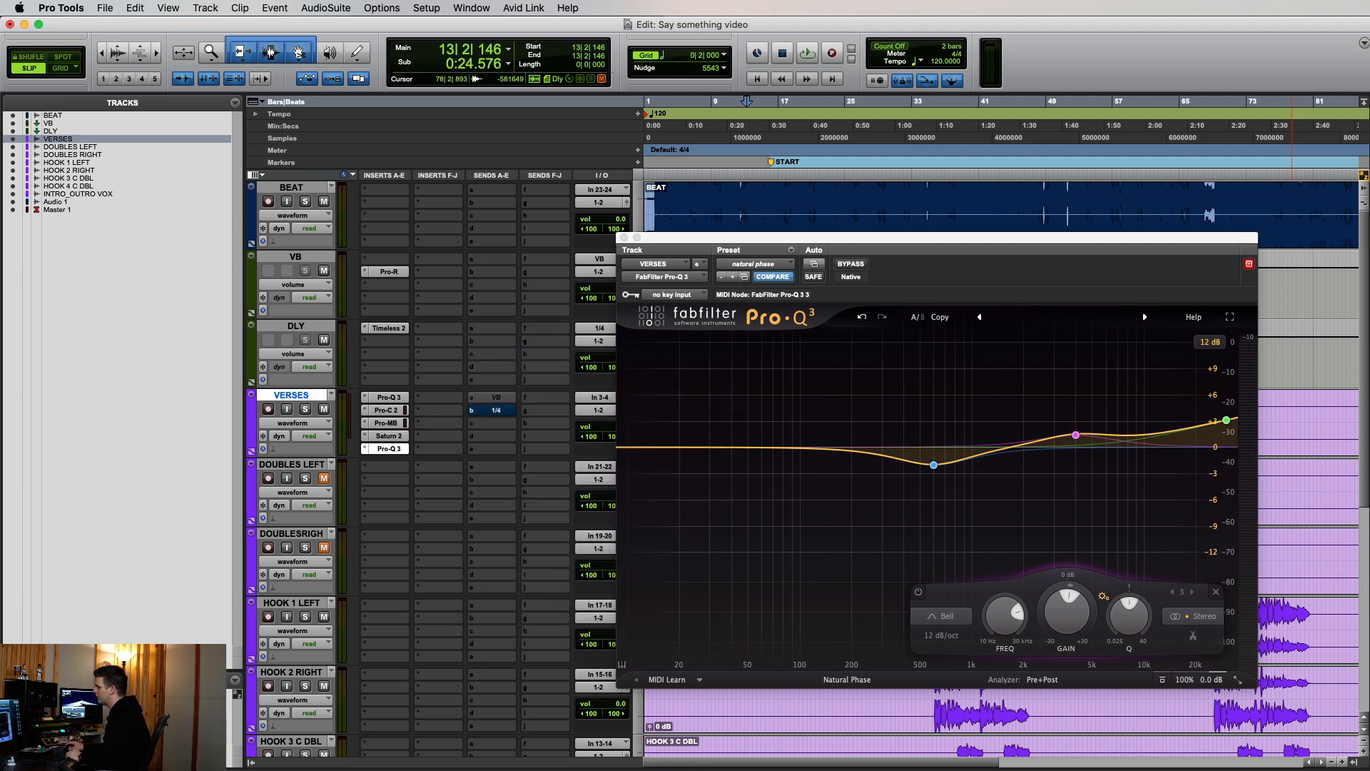
drag(902, 243, 1002, 229)
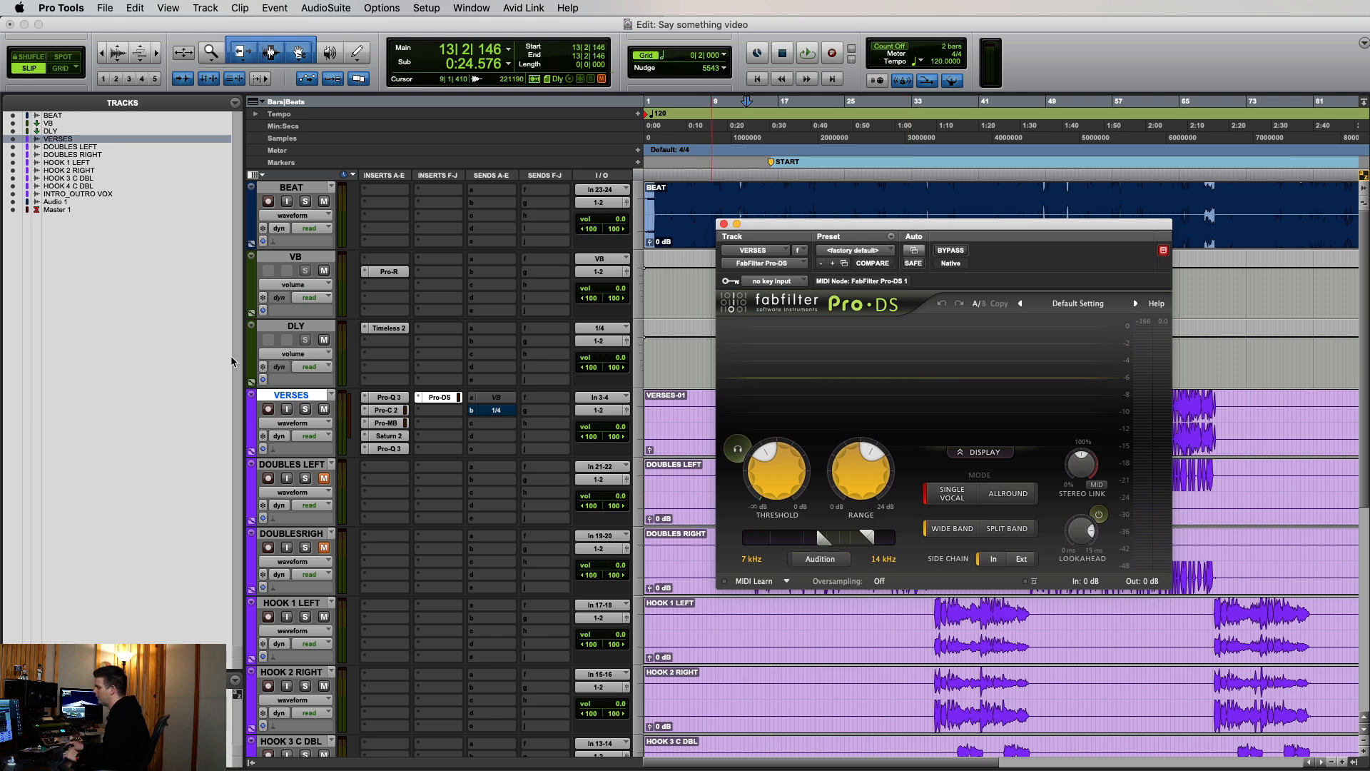
Audition the Pro-DS detection band during playback, shift it to 5.411–10.82 kHz, and close the de-esser after listening
key(space)
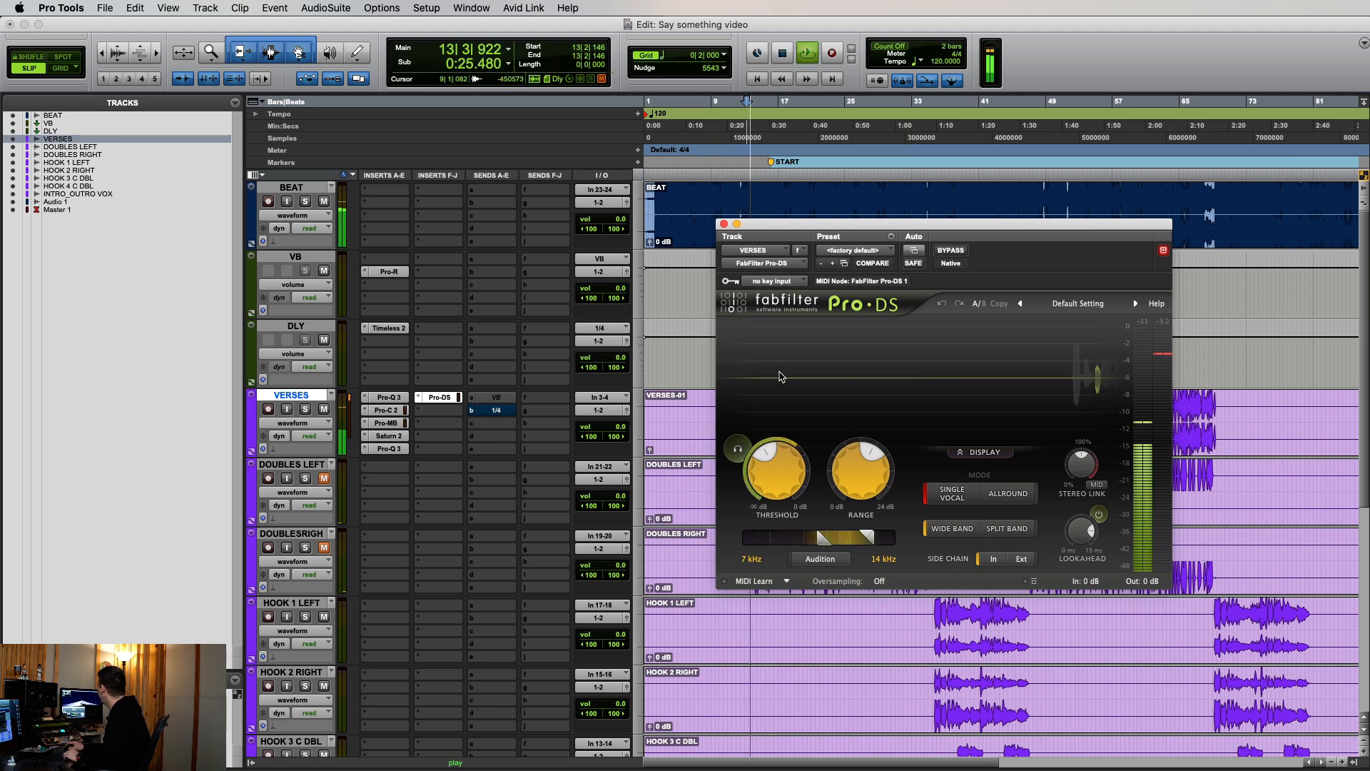
click(825, 561)
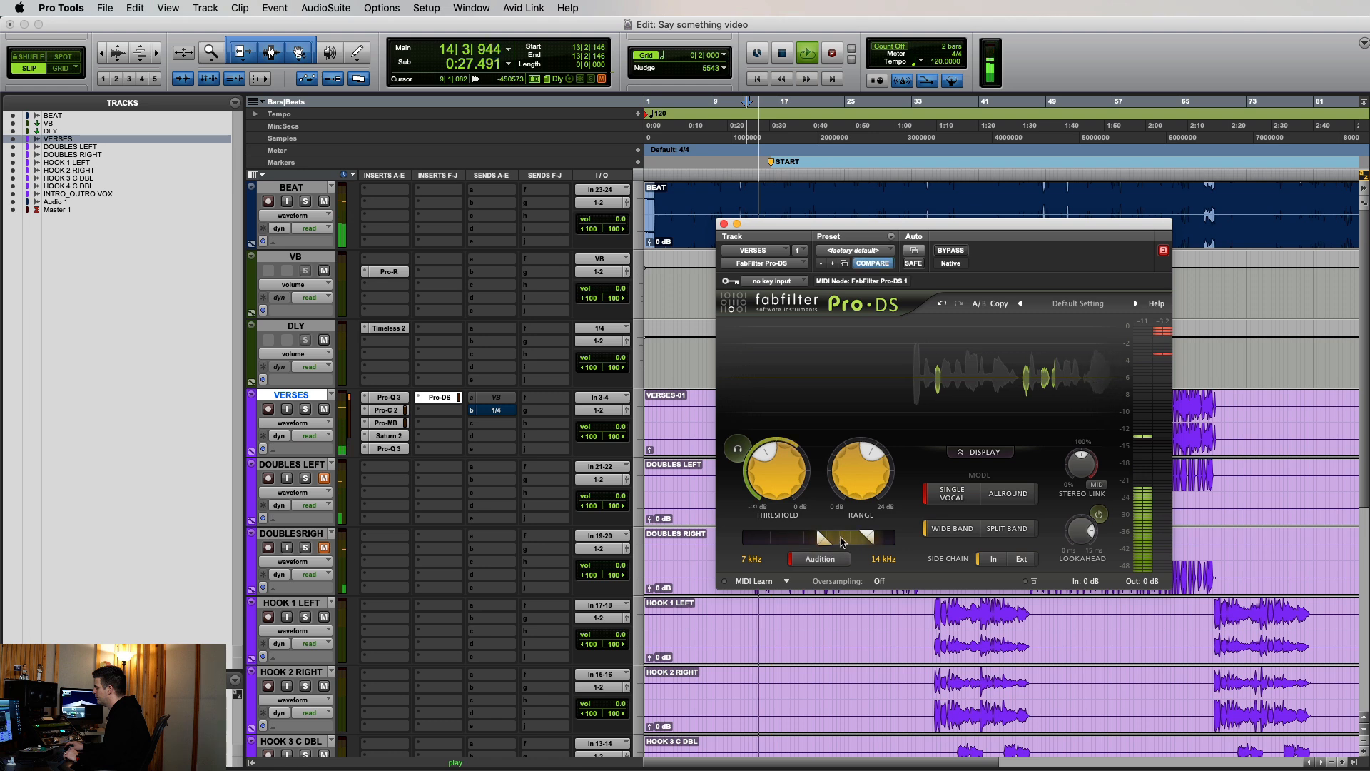
drag(839, 538, 828, 549)
click(828, 558)
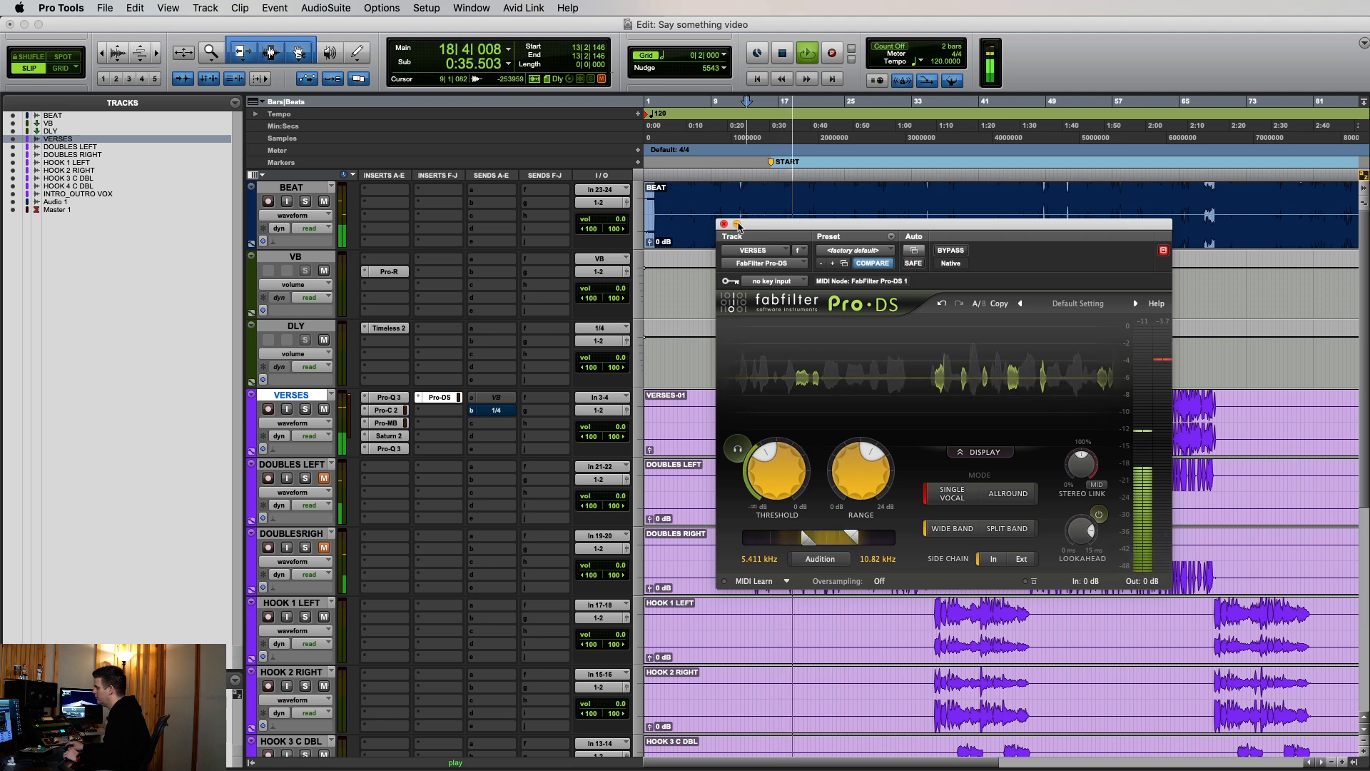
click(723, 225)
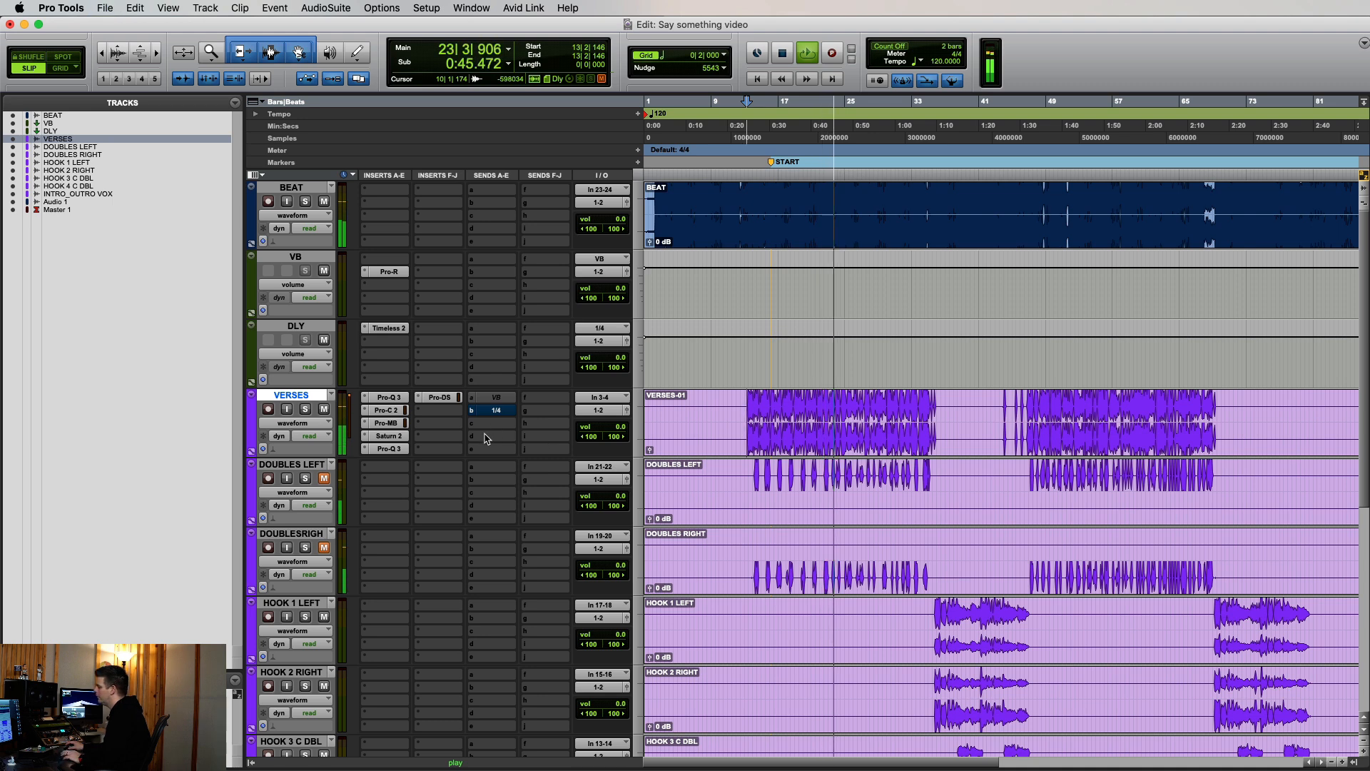
key(space)
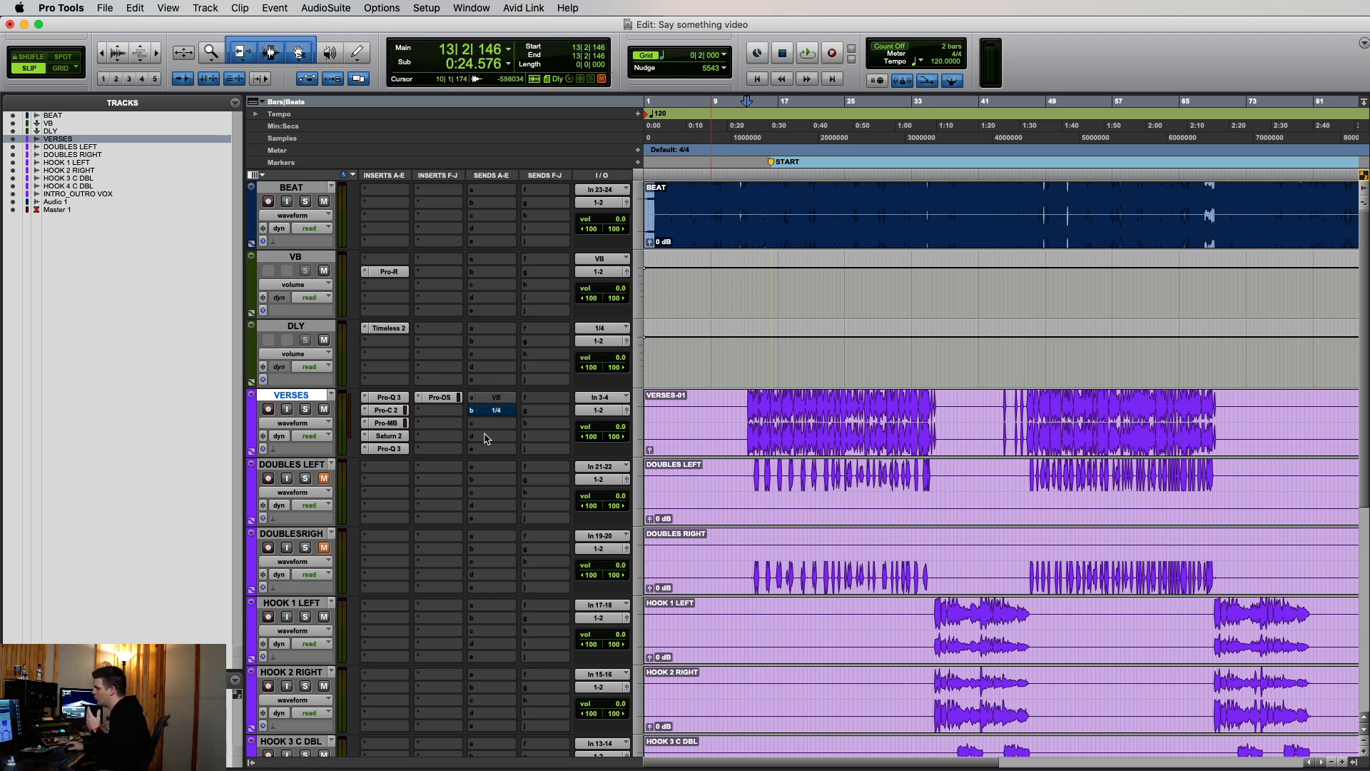
Activate the VB reverb send on the VERSES track and place the playback position just before the first verse
super+click(499, 400)
super+click(501, 399)
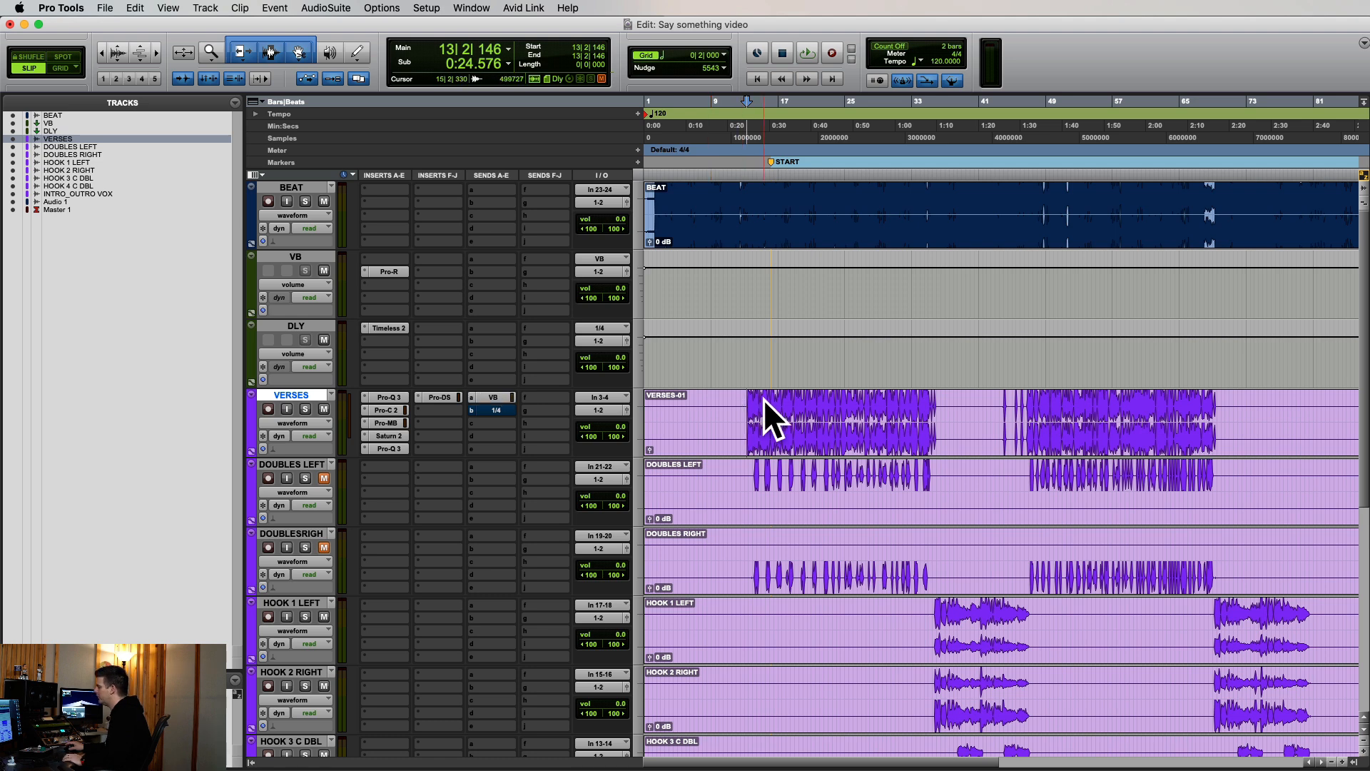
click(742, 402)
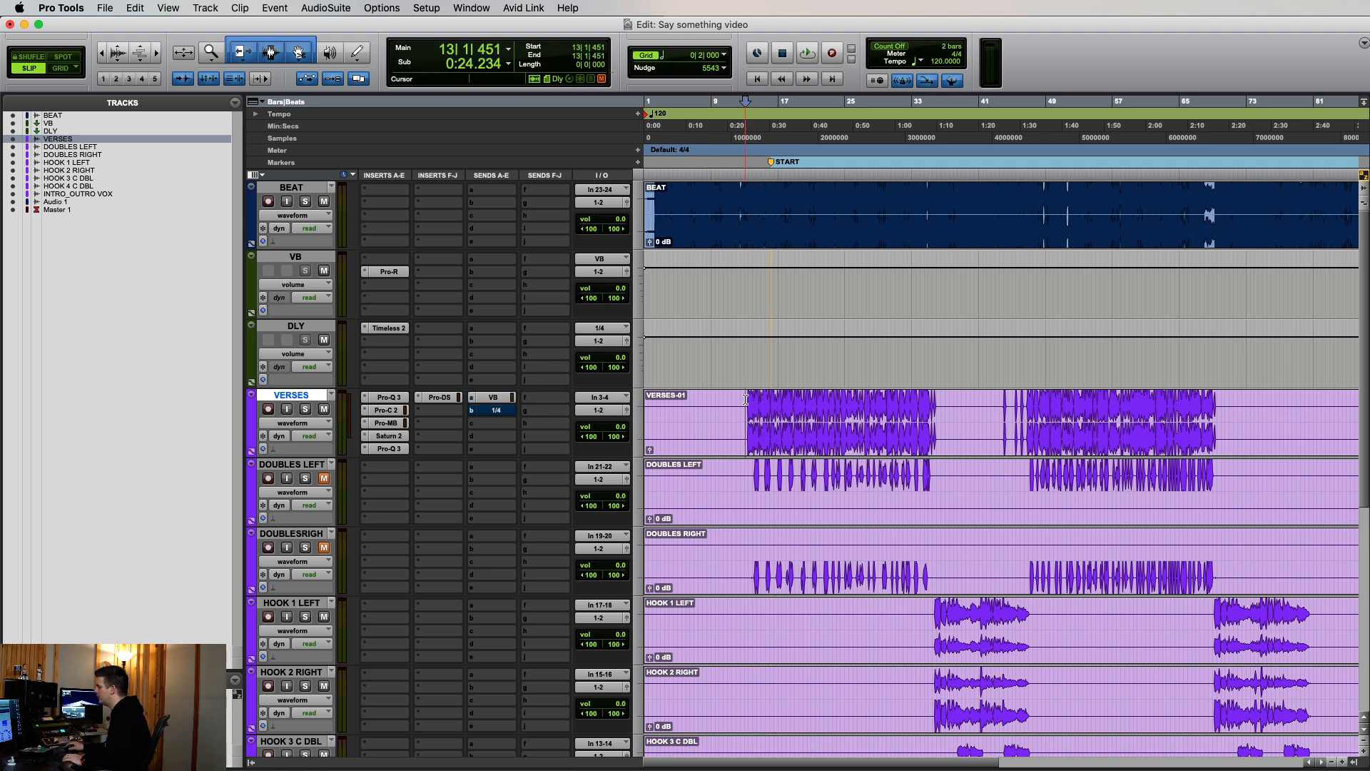
Open Pro-R on the VB track, set its Space to about 0.71 s, and move the window clear of the sends
click(400, 274)
drag(999, 232, 862, 180)
mouse_move(884, 371)
mouse_down()
mouse_move(883, 389)
mouse_move(885, 345)
mouse_up()
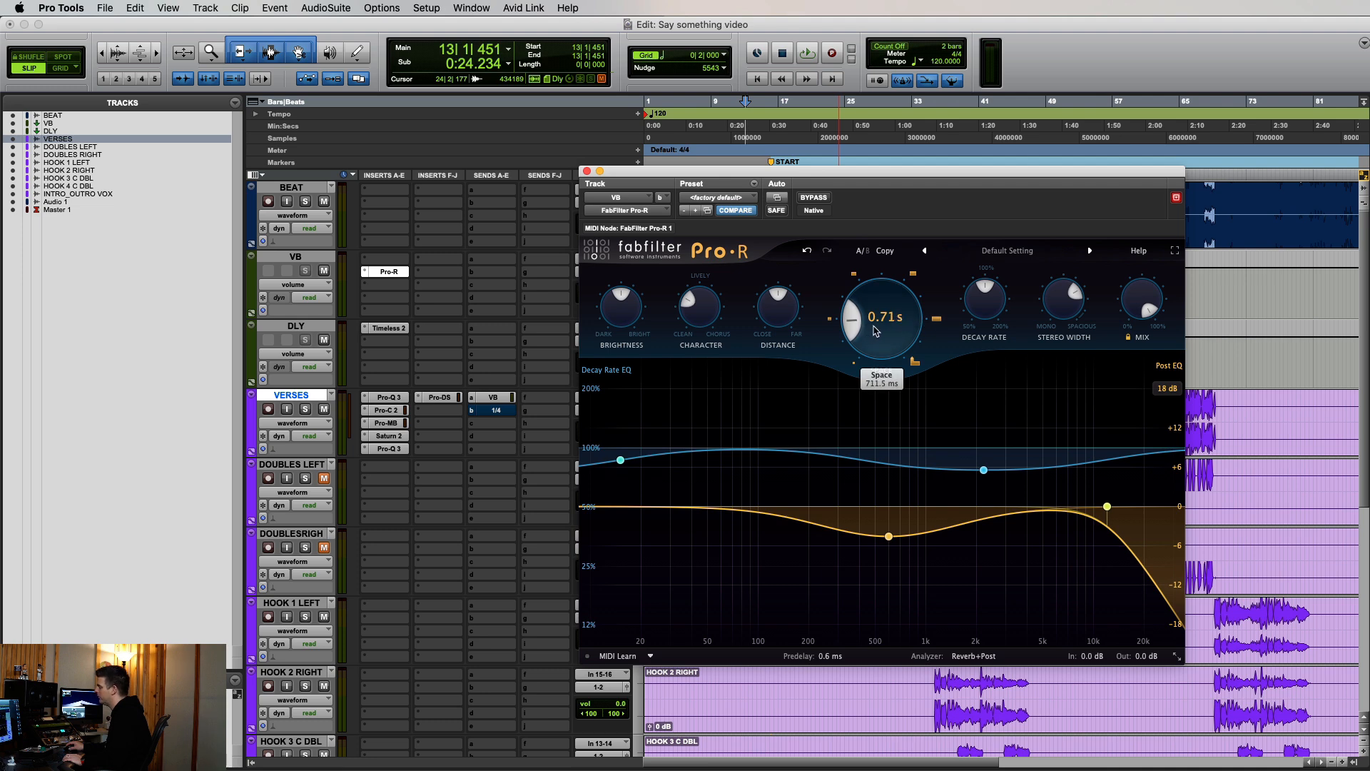
drag(861, 177, 980, 136)
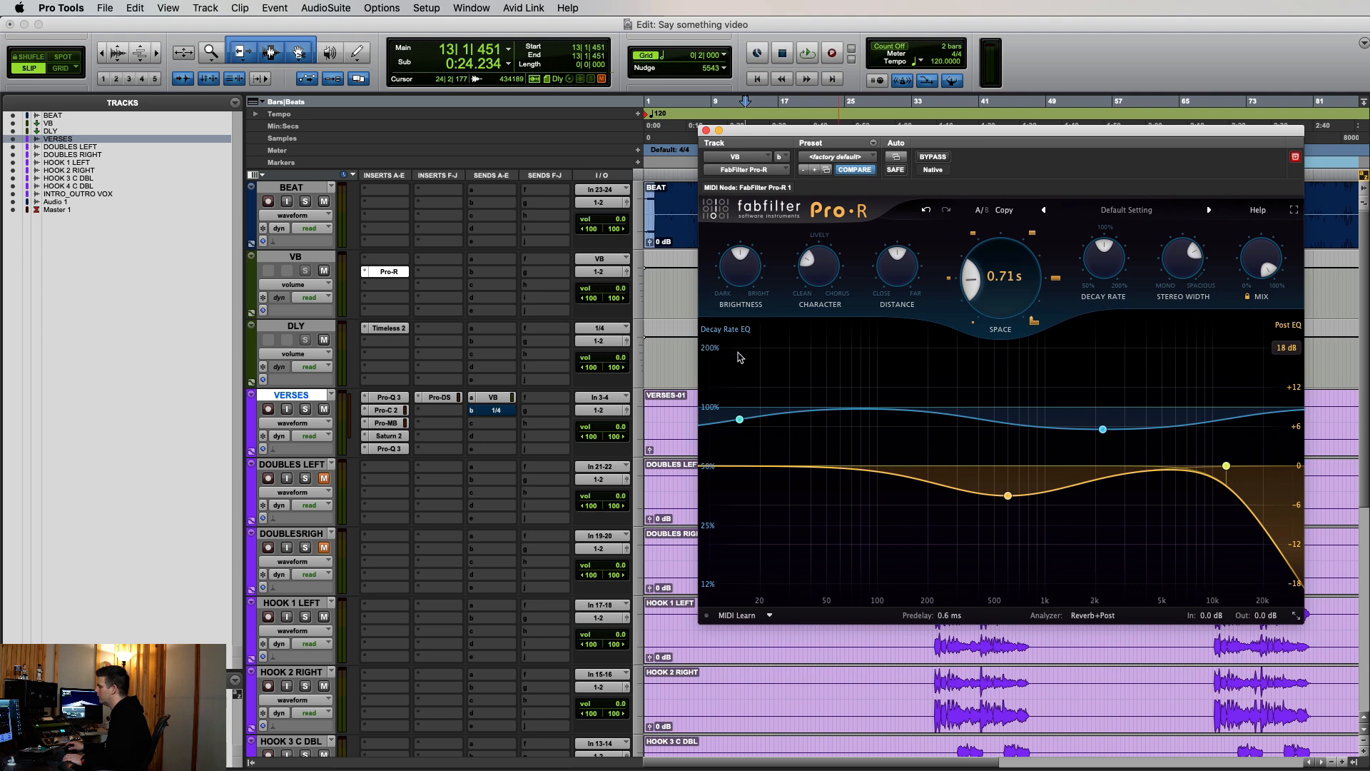
Start playback and lower the VERSES track's VB reverb send level to about -17.4 dB
key(space)
click(498, 403)
mouse_move(711, 505)
mouse_down()
mouse_move(712, 448)
mouse_move(714, 497)
mouse_up()
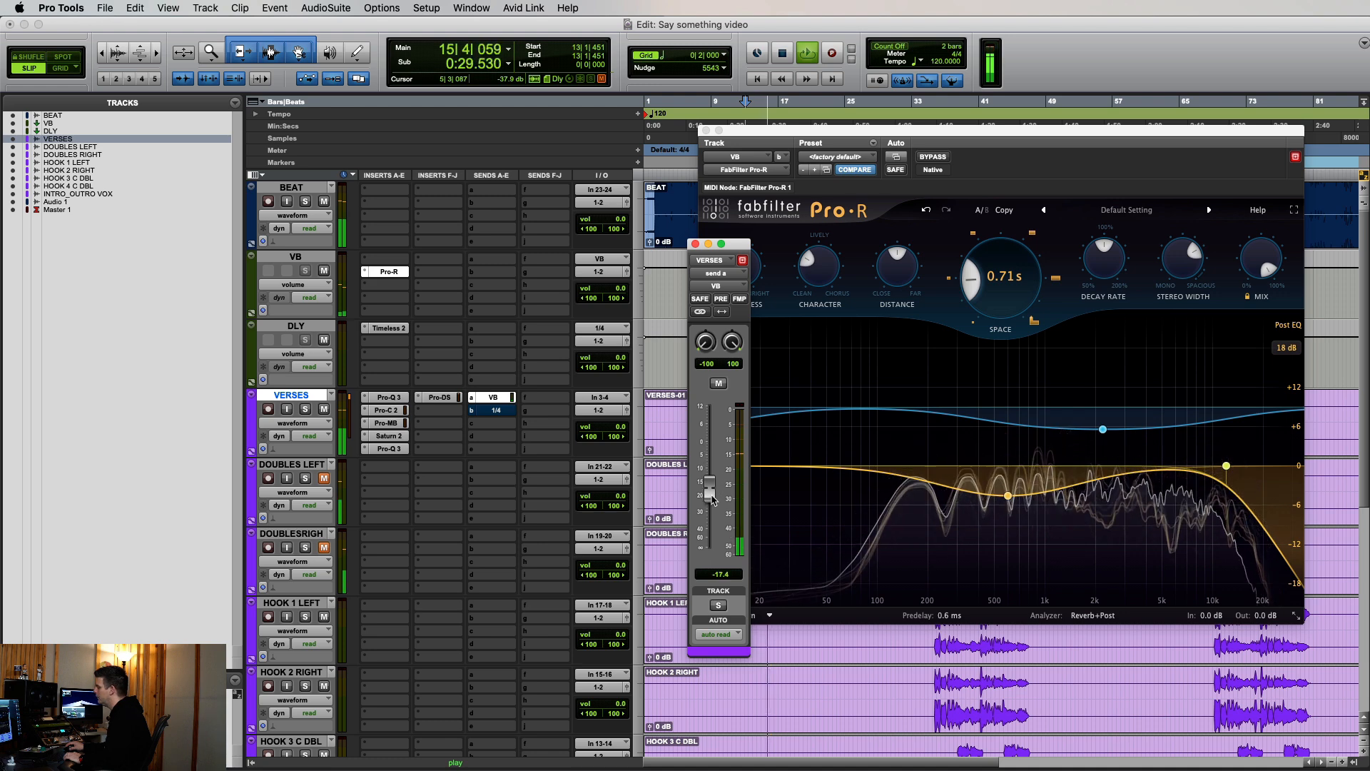
Set Pro-R's Character to 100%, darken its Brightness, move the low decay-rate band to about 1 kHz at 65%, and widen the stereo image
click(816, 269)
drag(816, 270, 816, 134)
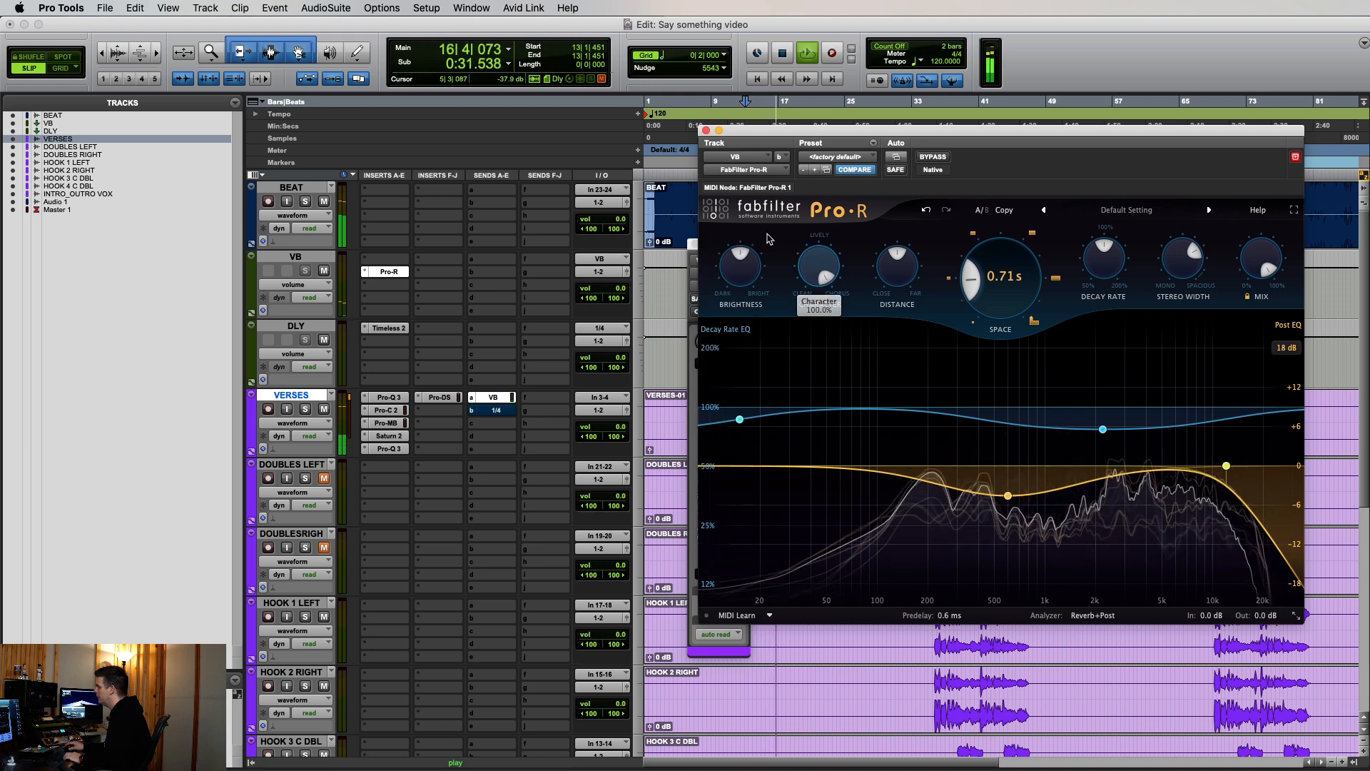
drag(741, 267, 741, 296)
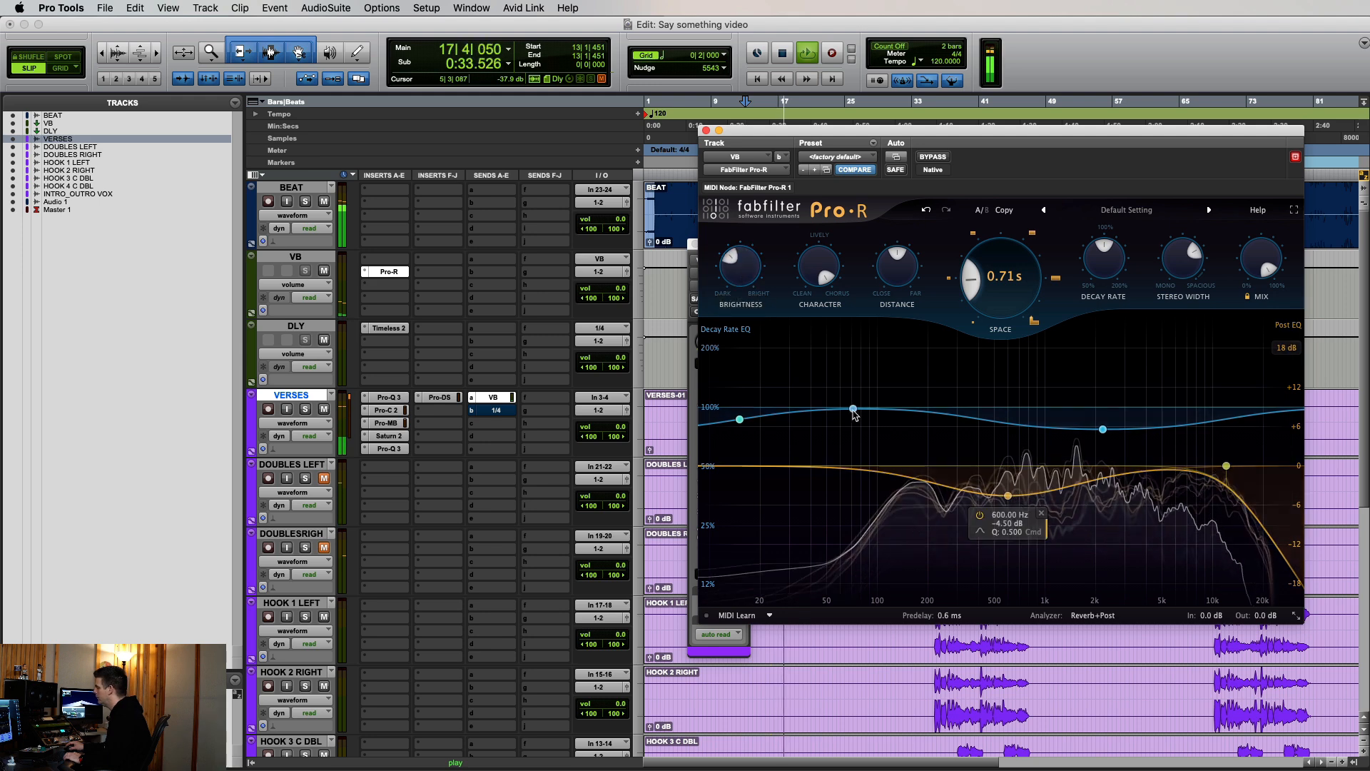
drag(740, 419, 1047, 426)
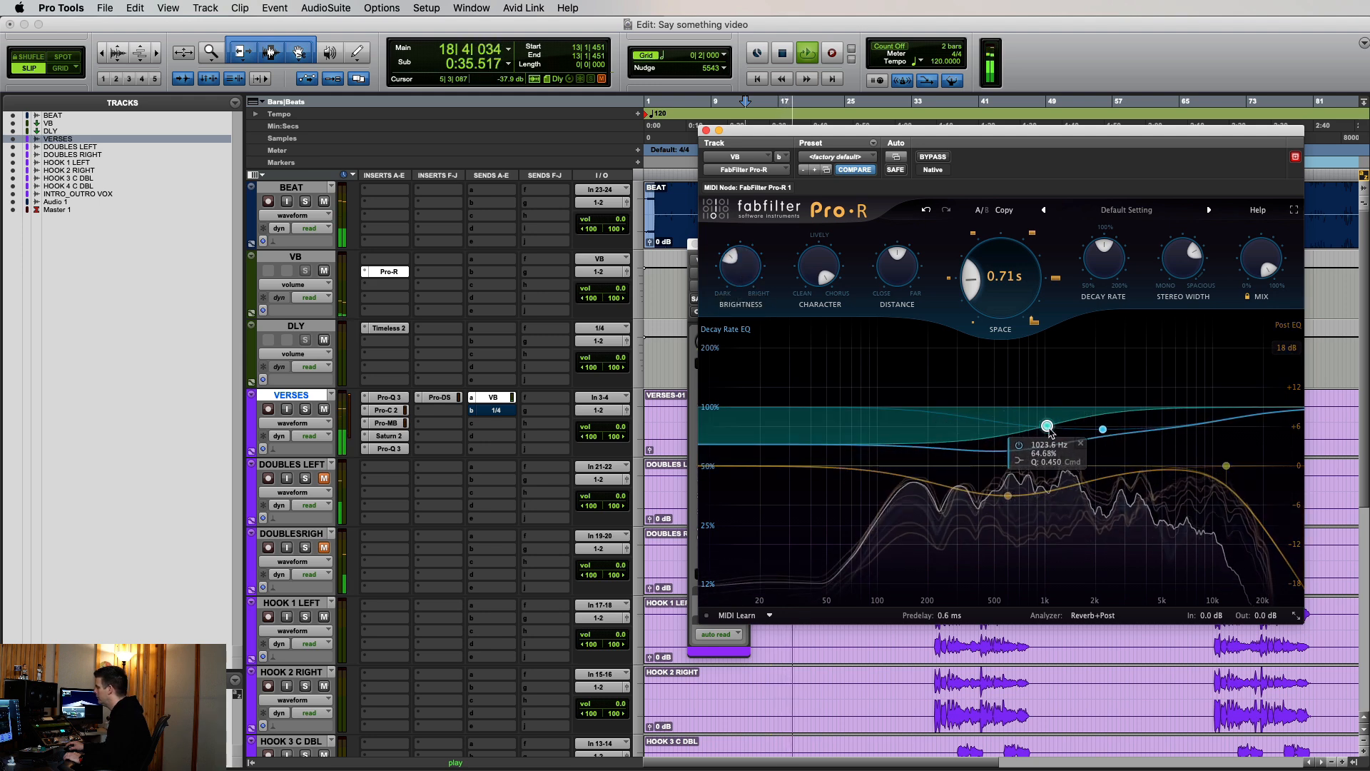
drag(1188, 257, 1188, 218)
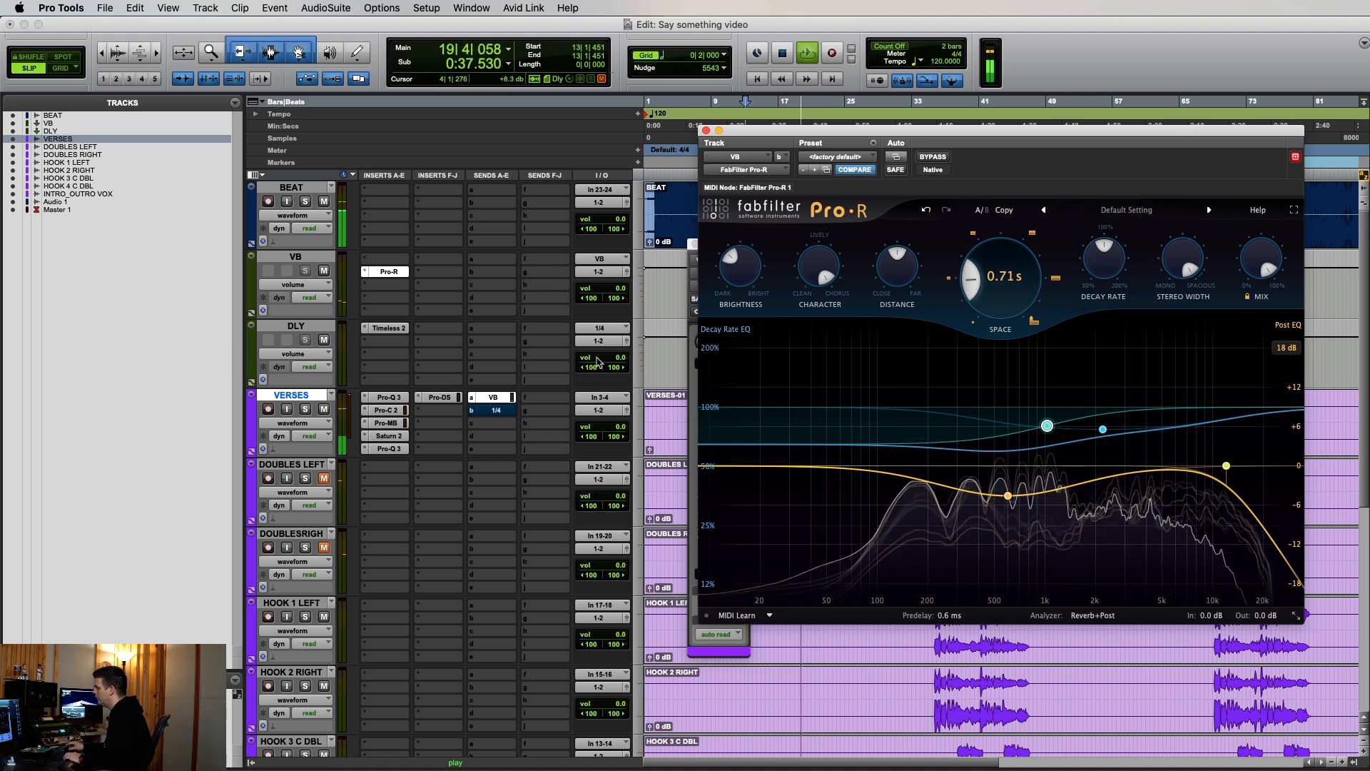
Compare the VERSES track's VB send muted and unmuted during playback, and set its level to about -14.7 dB
click(693, 464)
drag(711, 492, 710, 481)
click(719, 383)
click(719, 384)
drag(711, 485, 715, 493)
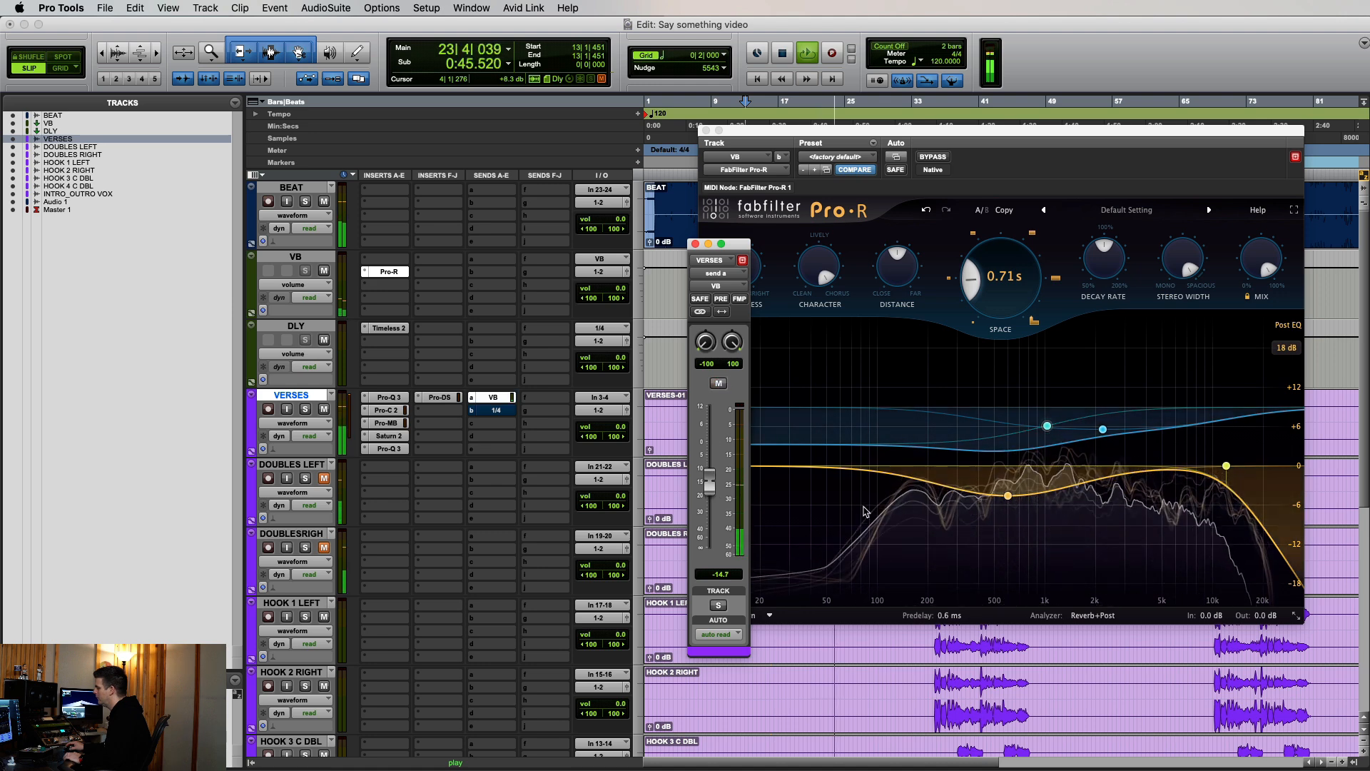
key(super+w)
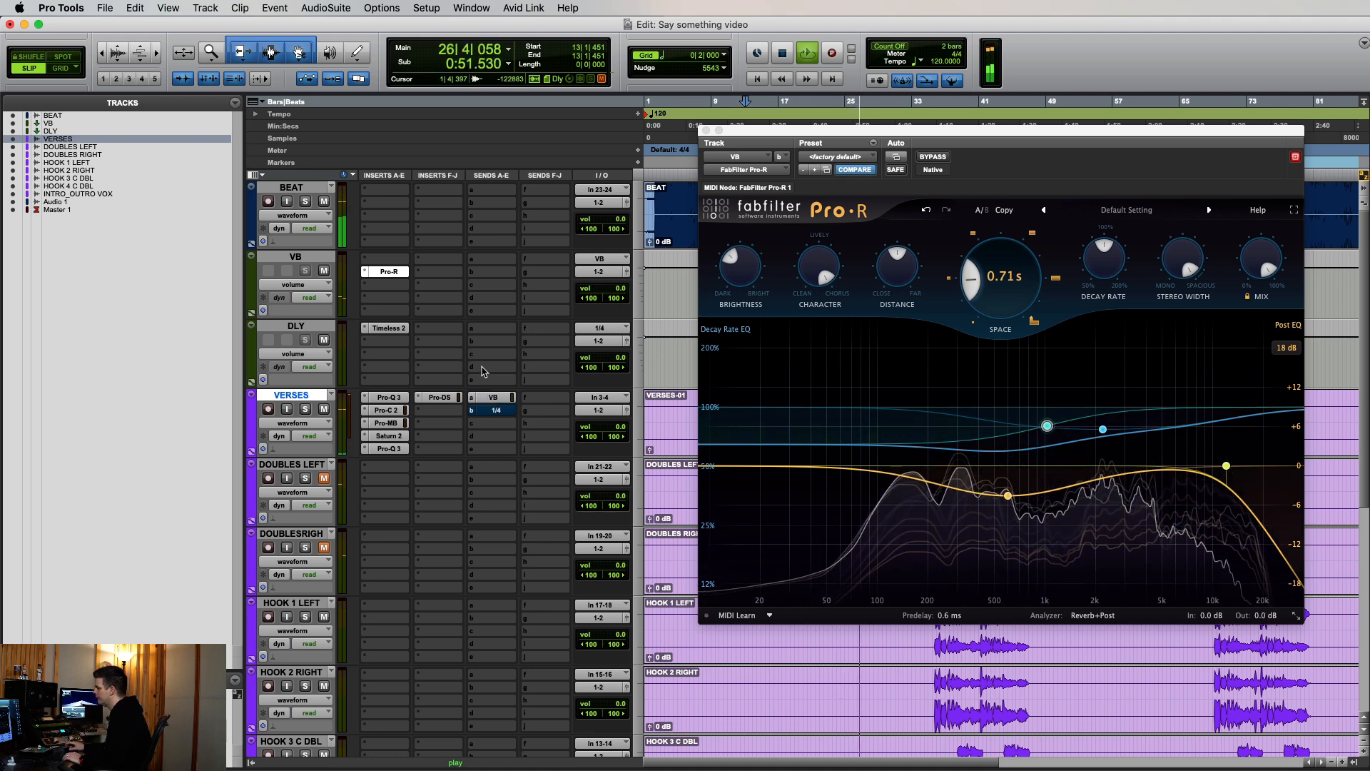
key(space)
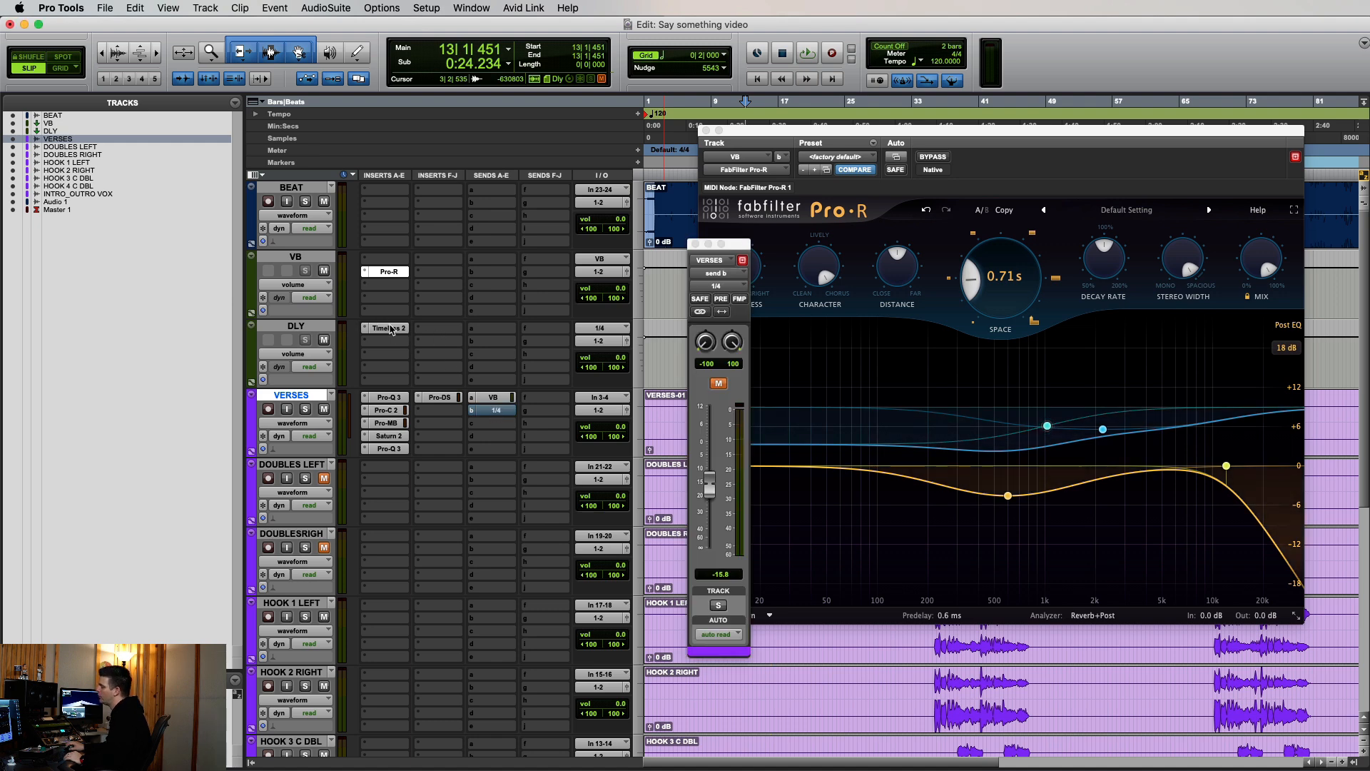
View the Timeless 2 delay on the DLY track, and close it along with the 1/4 send window
click(389, 329)
drag(1046, 137, 966, 194)
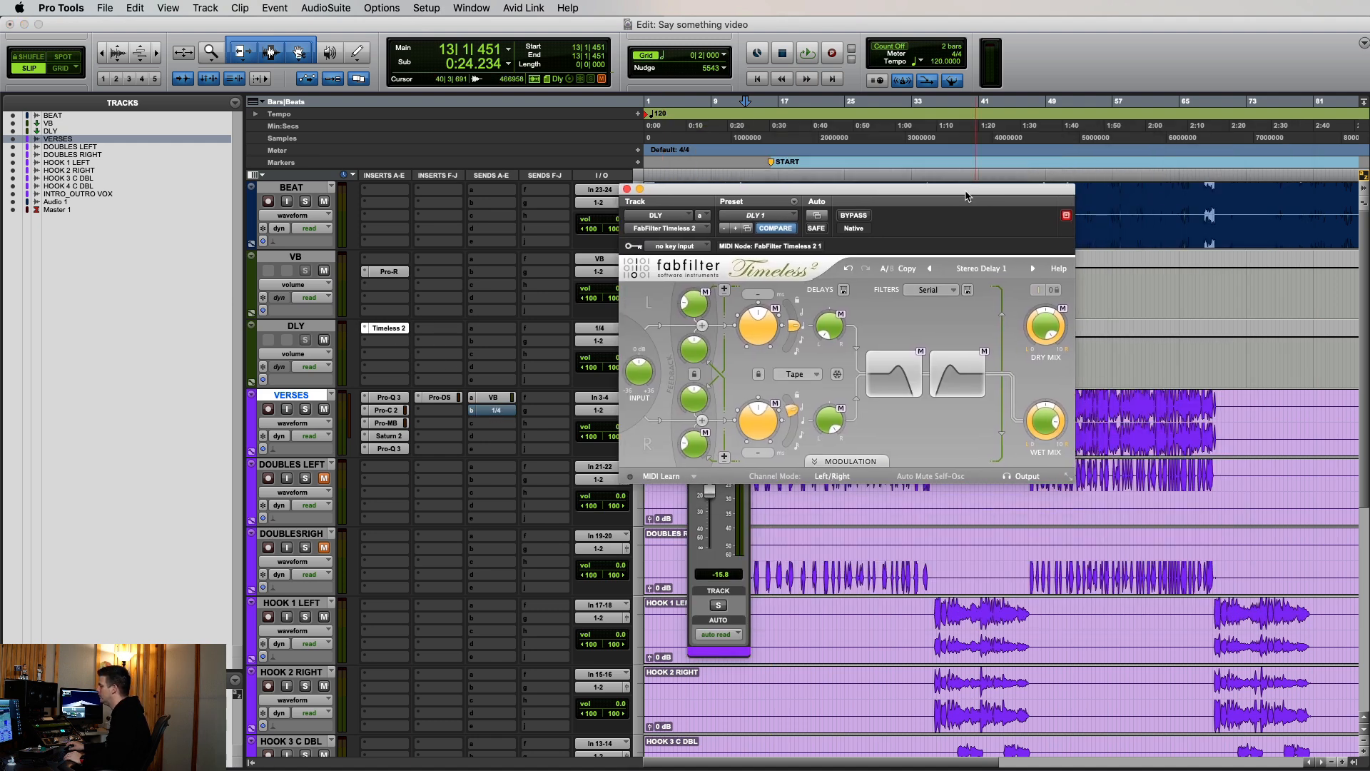
click(389, 329)
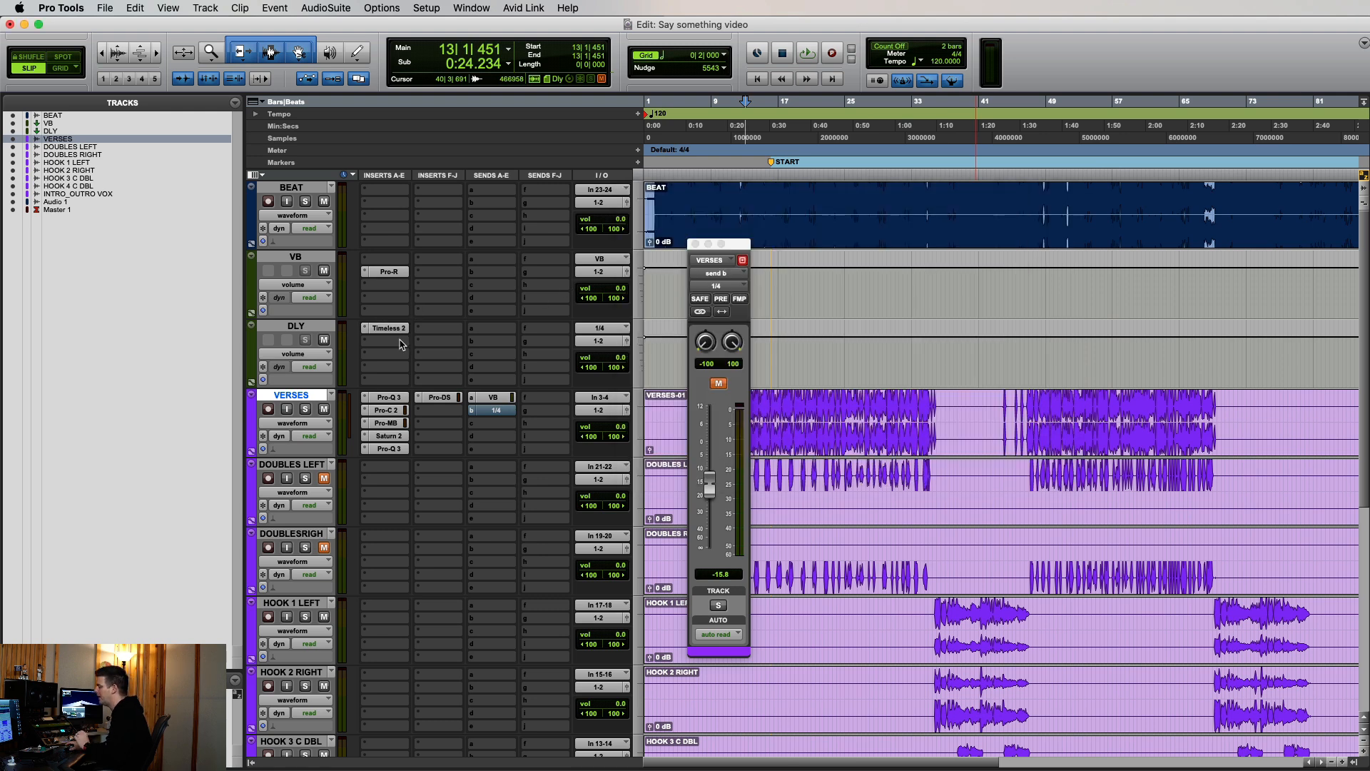
click(693, 251)
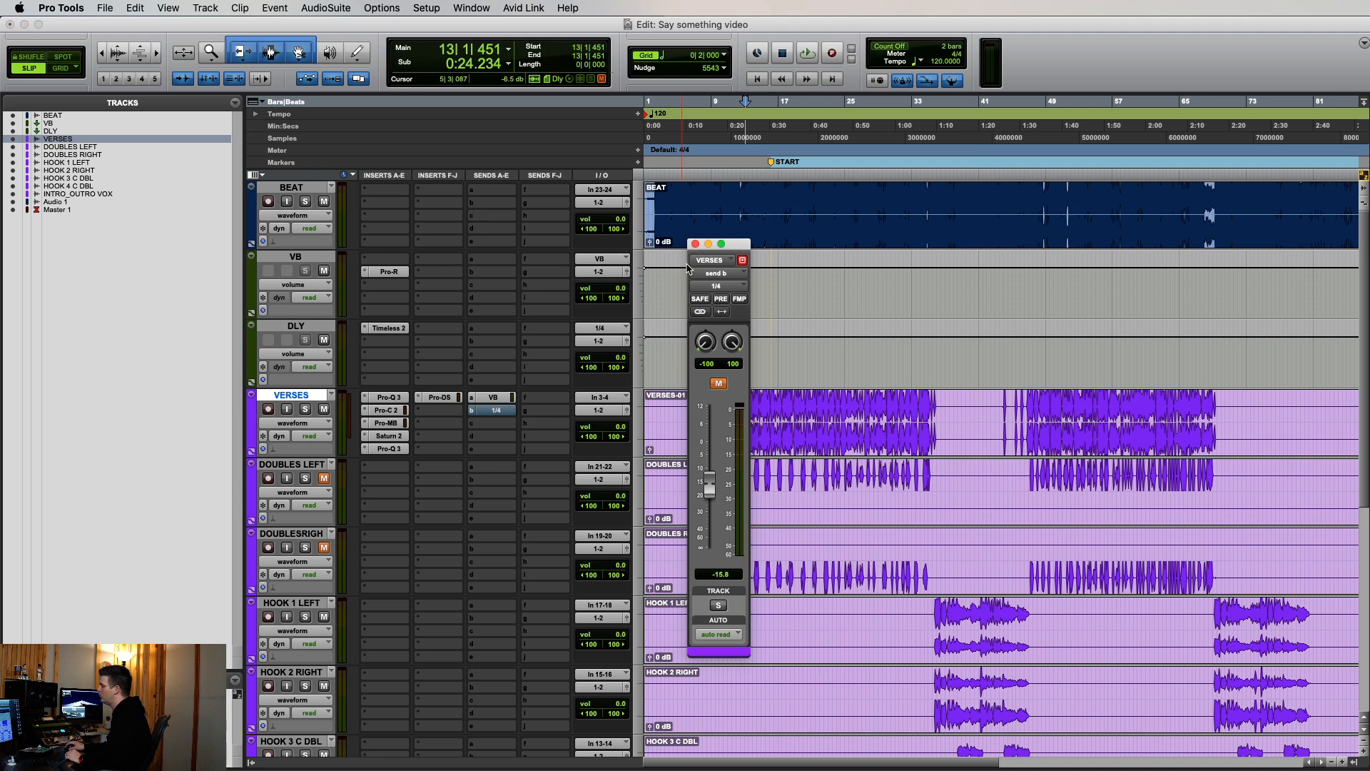
click(695, 244)
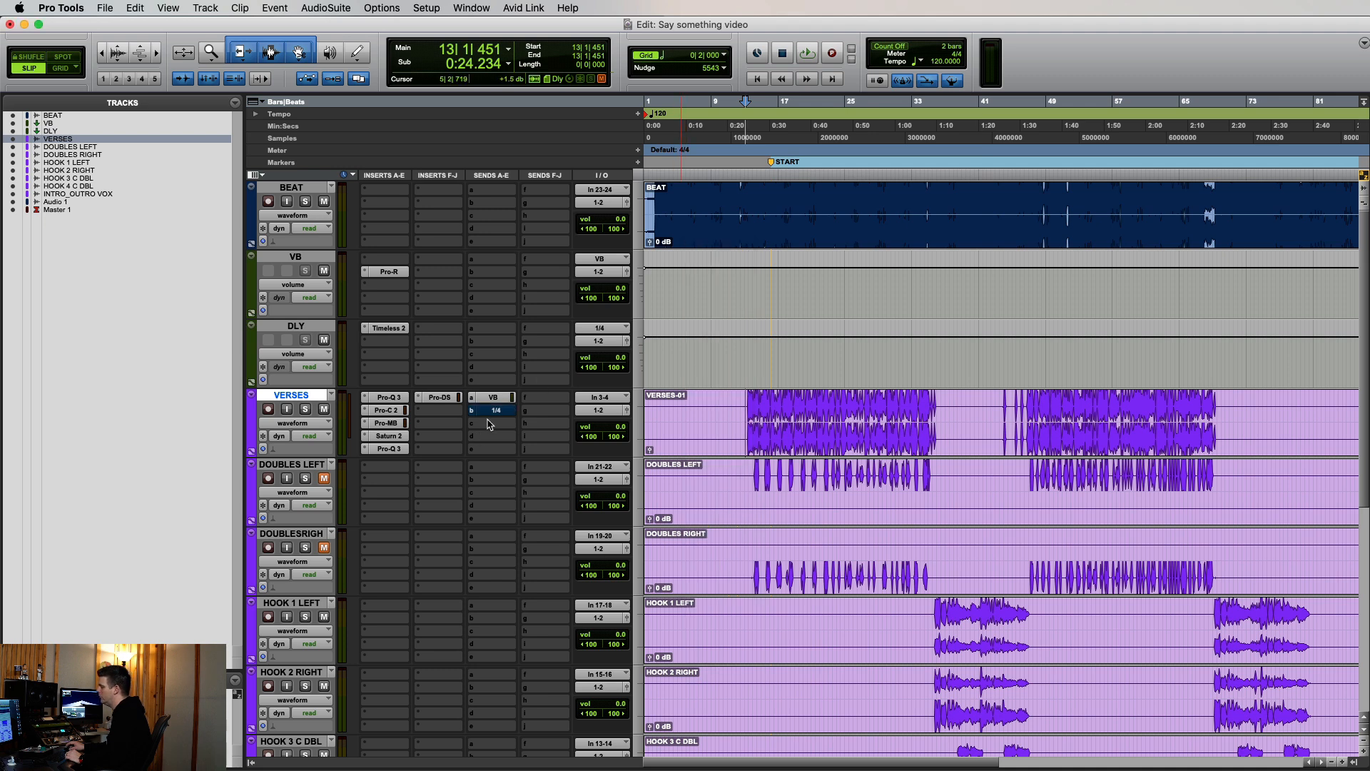
Activate the 1/4 delay send on the VERSES track and lower its level to about -22 dB during playback
click(494, 411)
key(space)
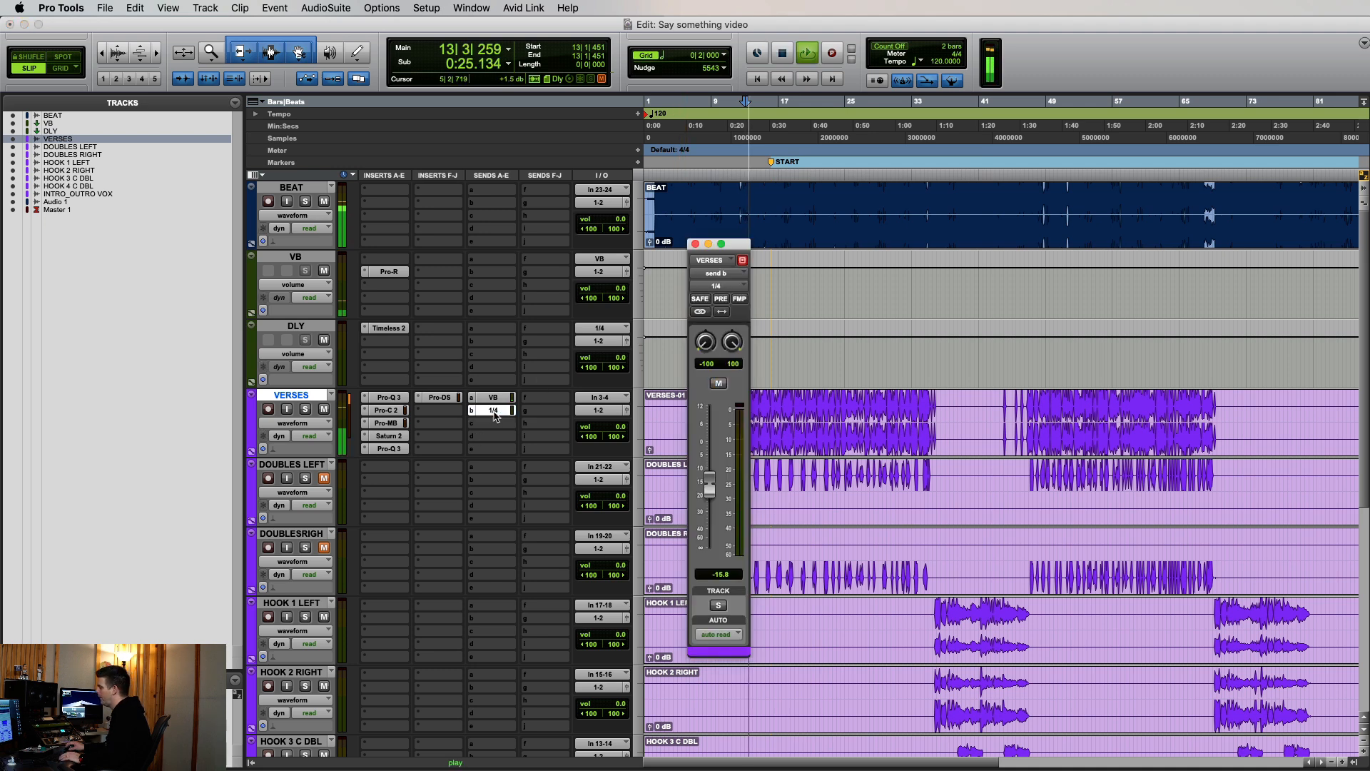
mouse_move(711, 499)
mouse_down()
mouse_move(711, 461)
mouse_move(712, 517)
mouse_up()
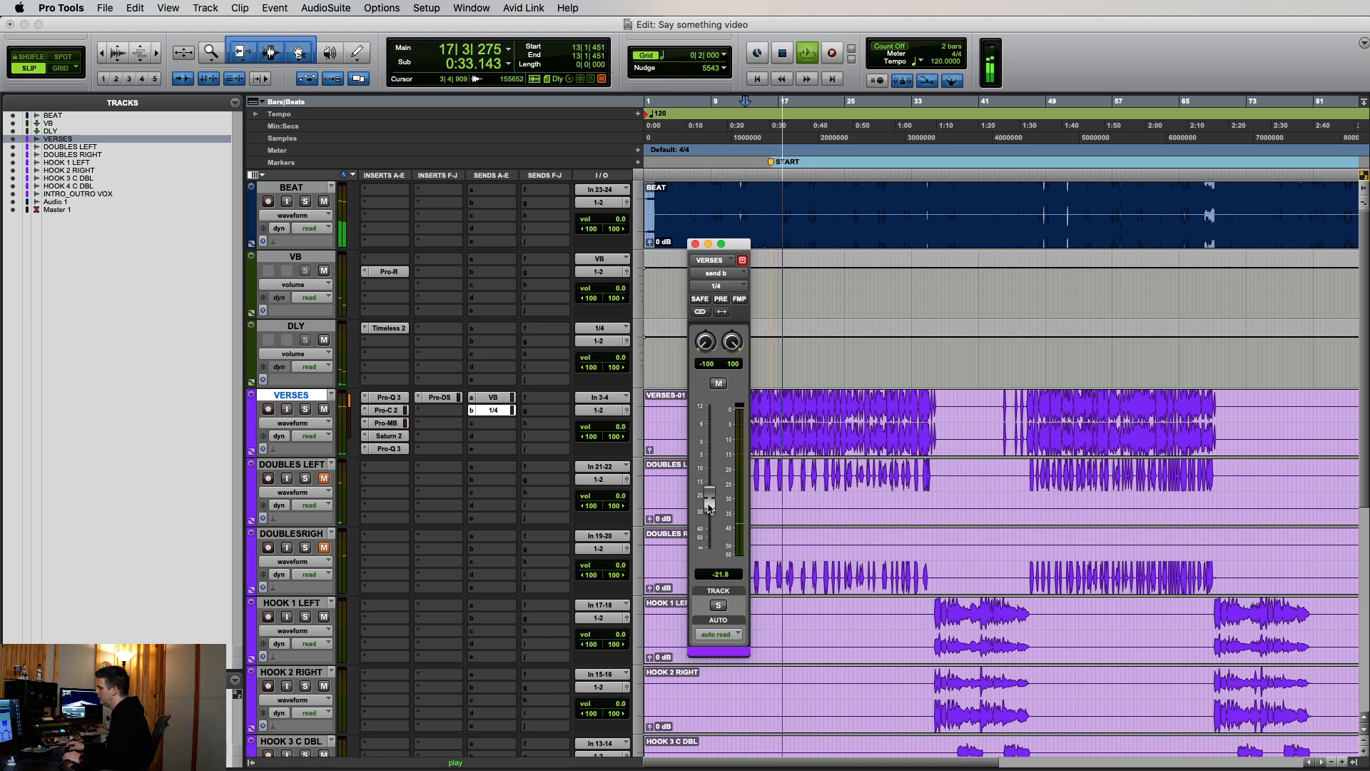
click(475, 412)
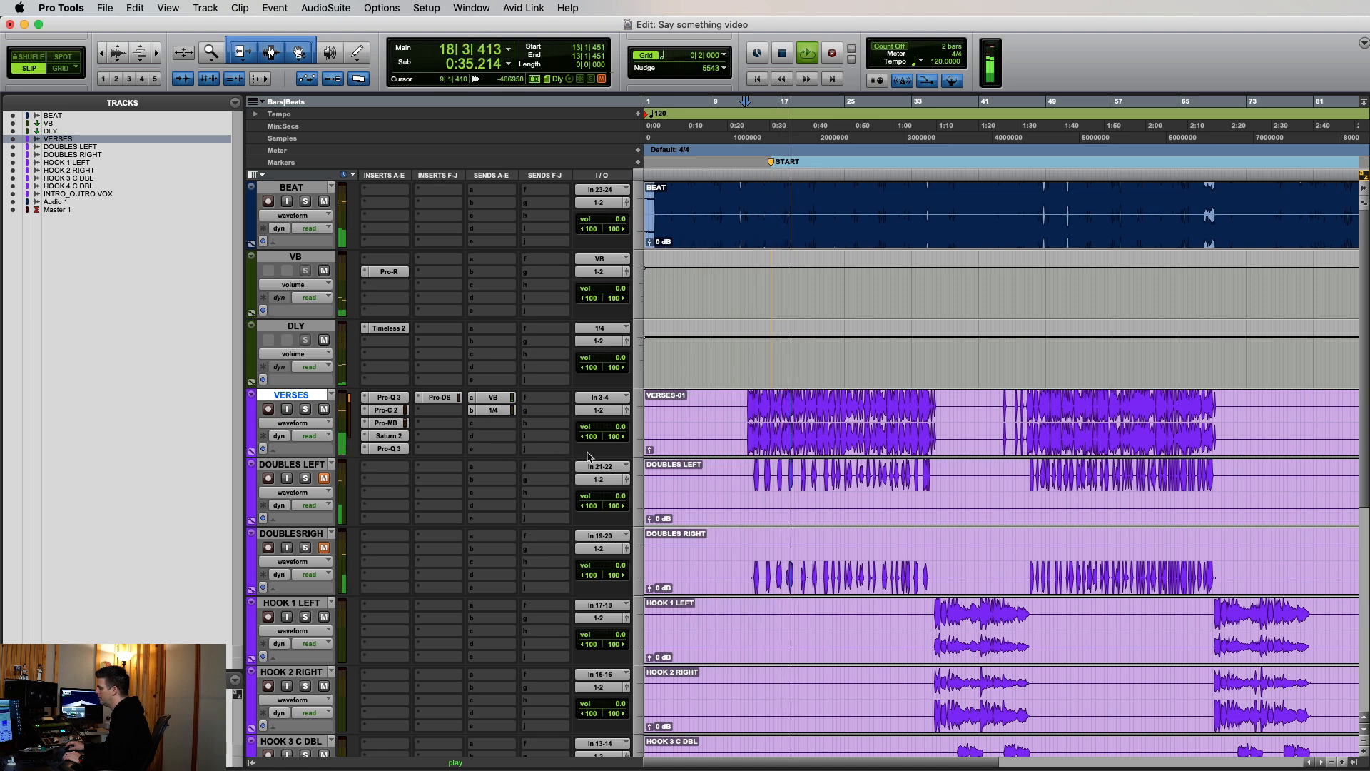
click(474, 414)
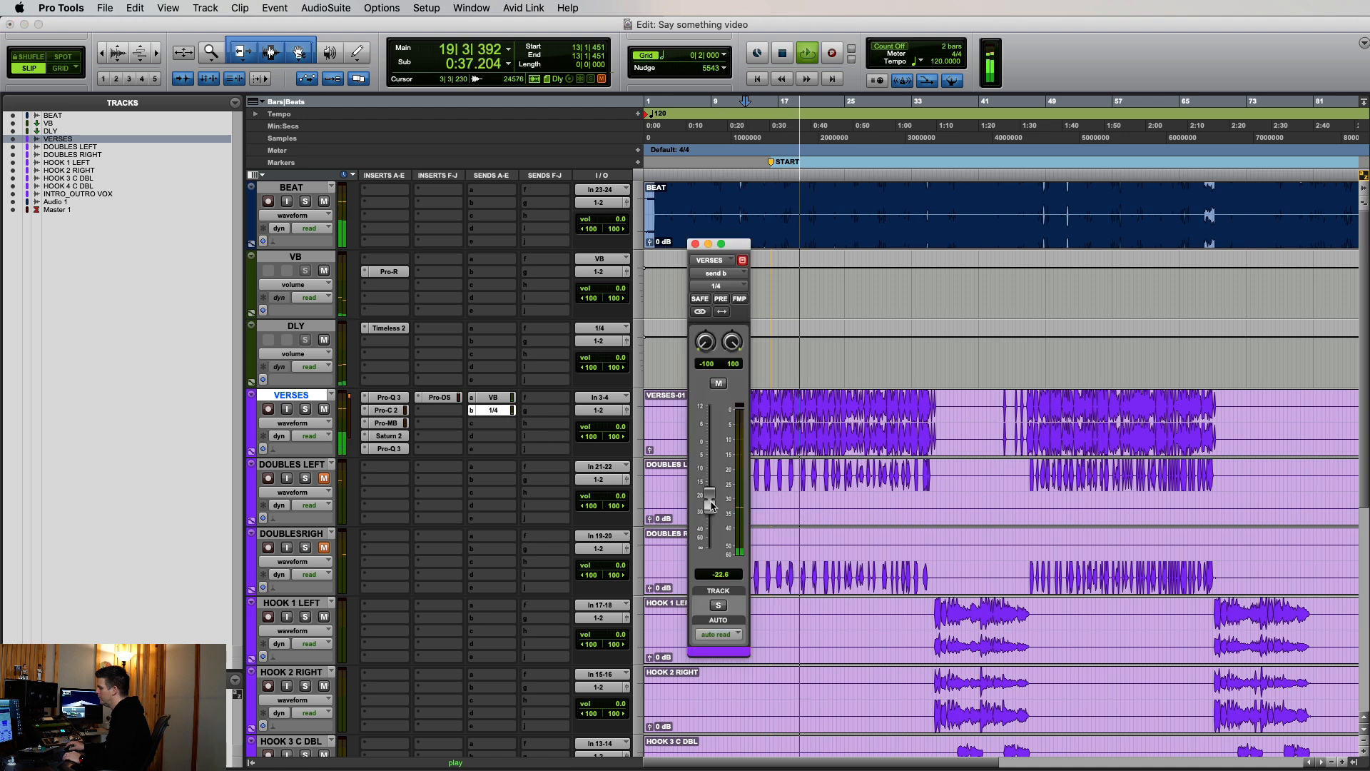
Compare the 1/4 delay send muted and unmuted, set its level to about -24.3 dB, and stop playback
ctrl+super+click(498, 413)
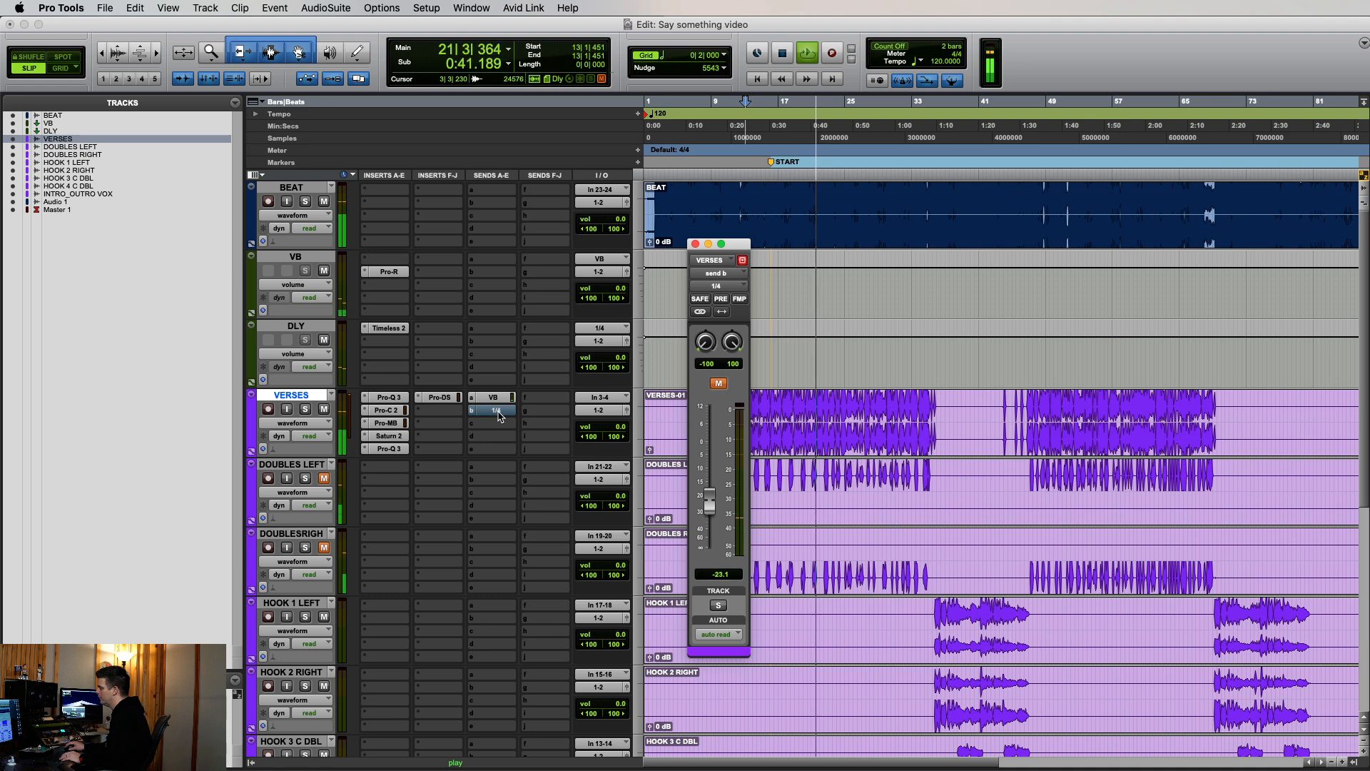
ctrl+super+click(498, 413)
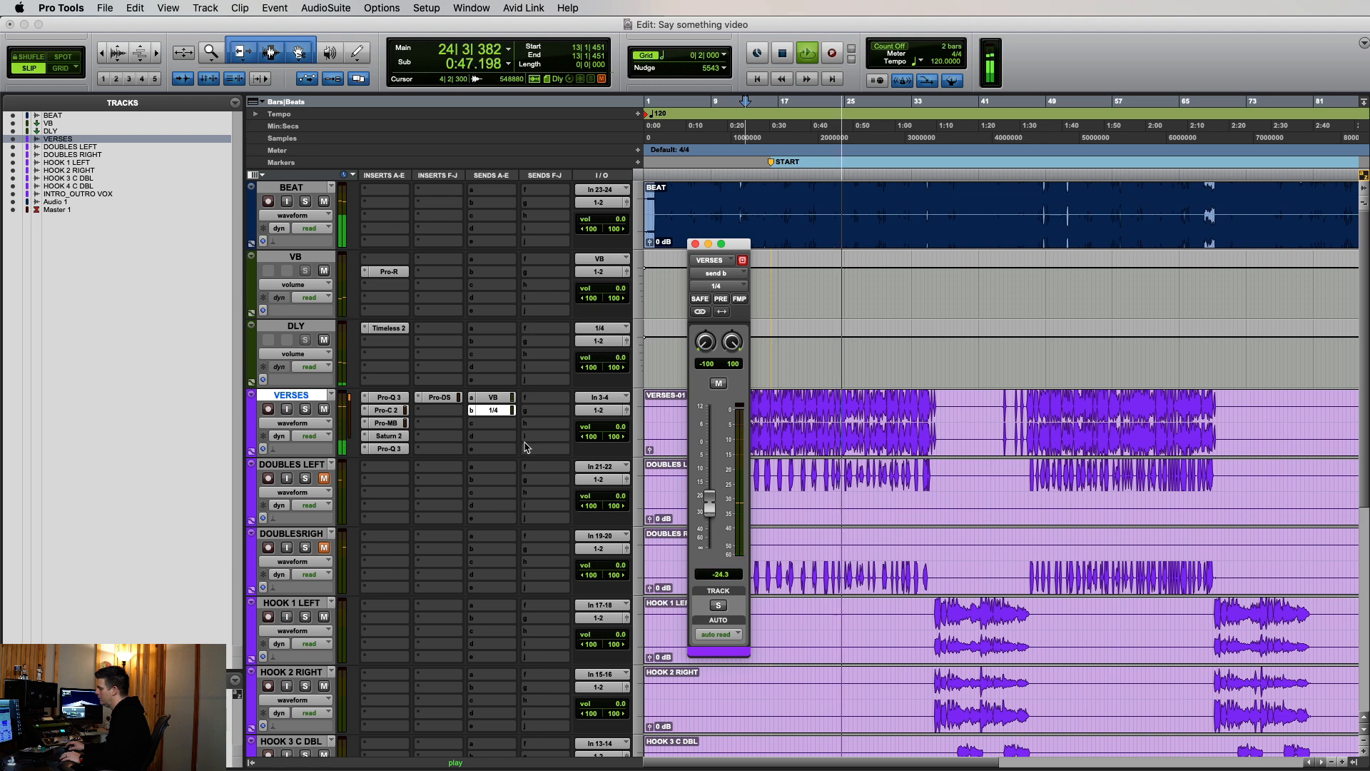
key(space)
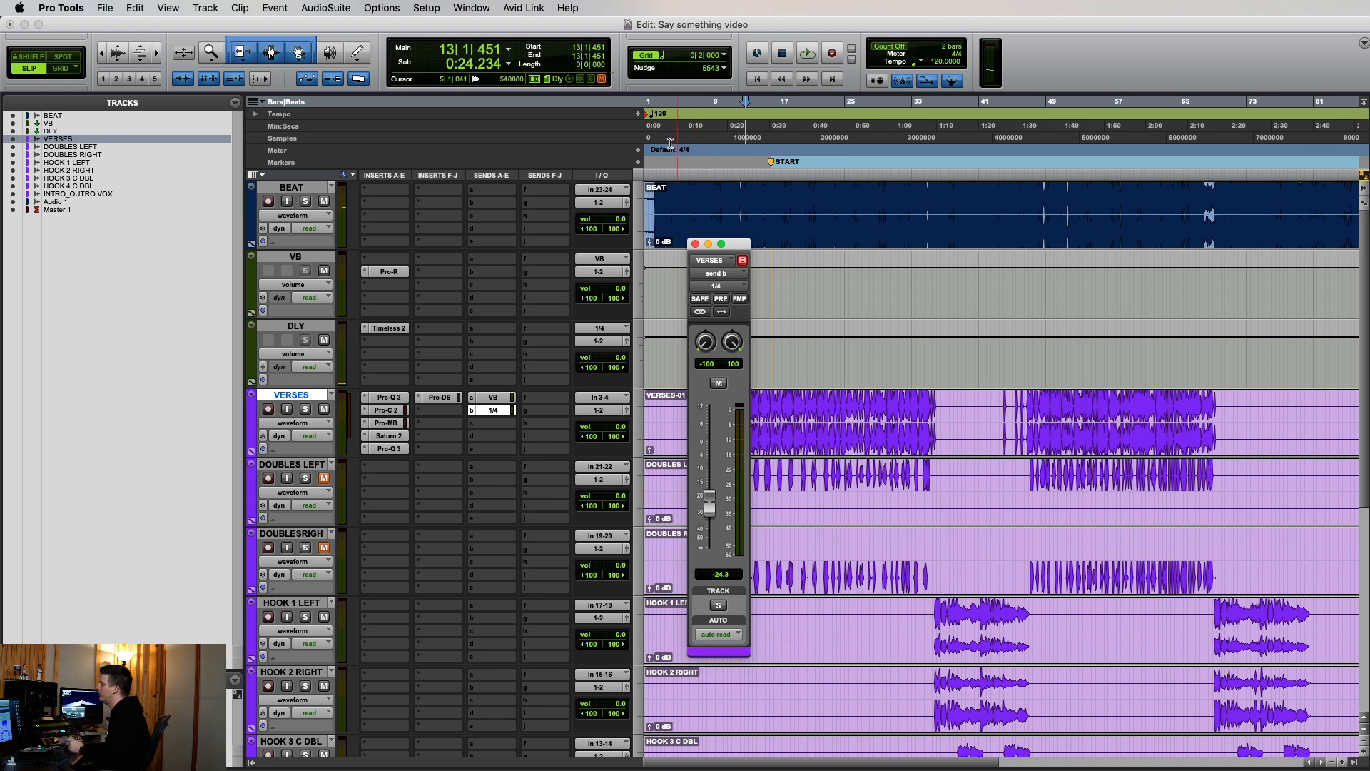
Close the delay send window and place the playback position just before the first verse
click(696, 243)
drag(774, 397, 778, 398)
click(744, 416)
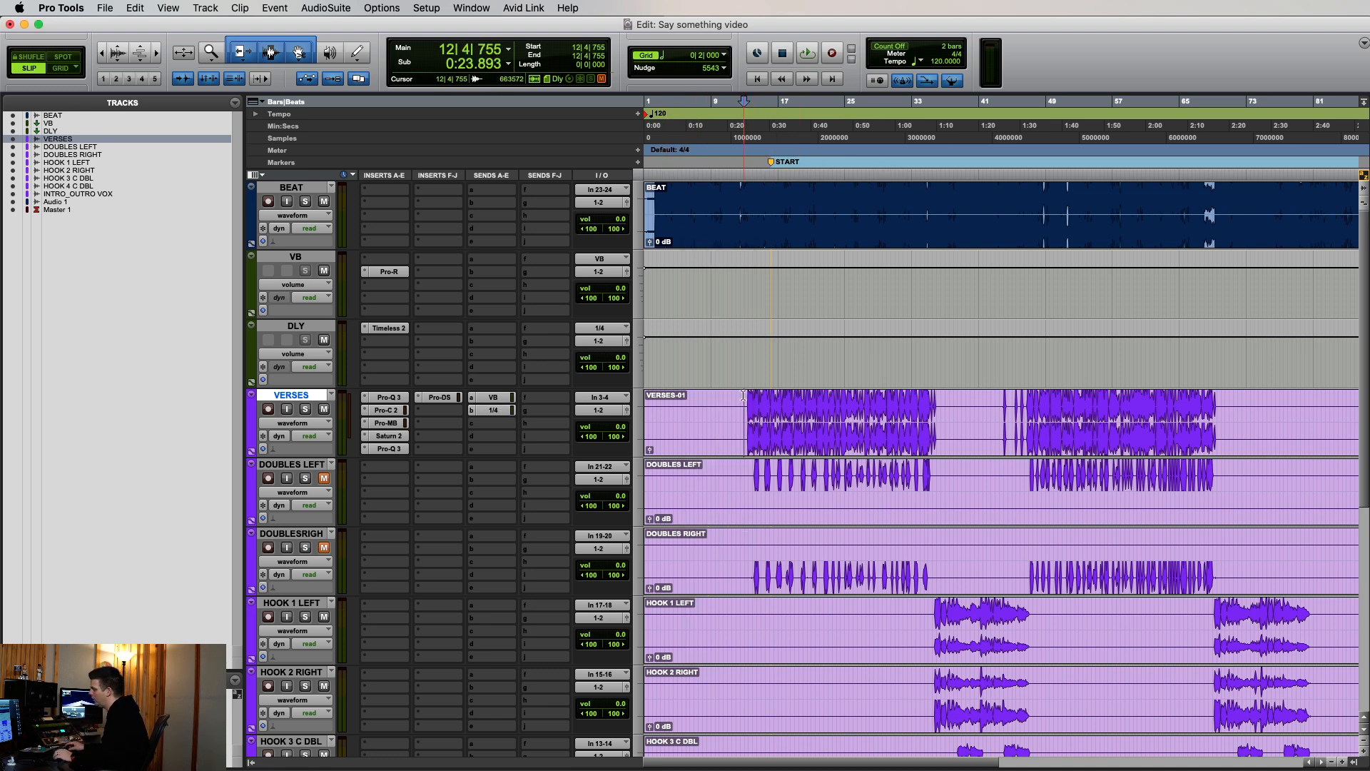
Review the DLY track's Timeless 2 settings and the VERSES track's 1/4 send level, and close both windows
click(390, 329)
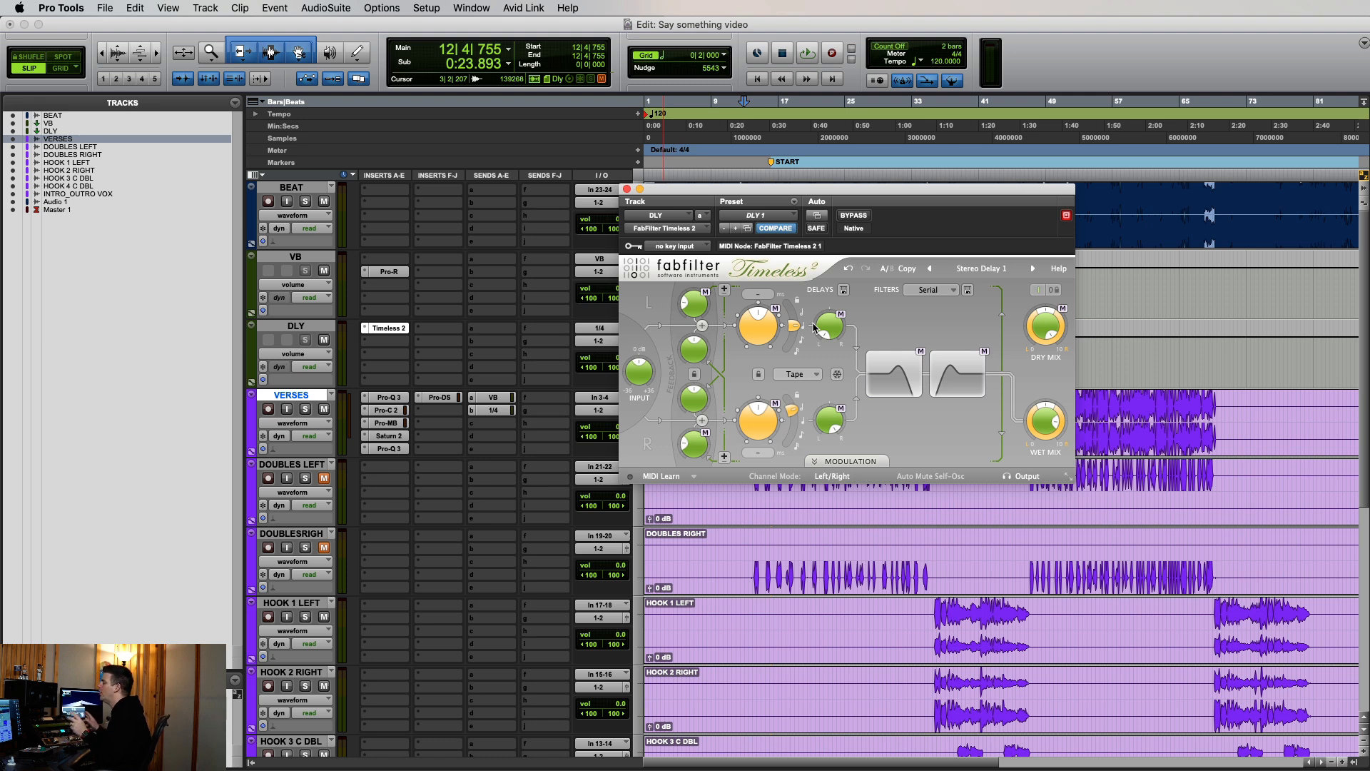
click(500, 414)
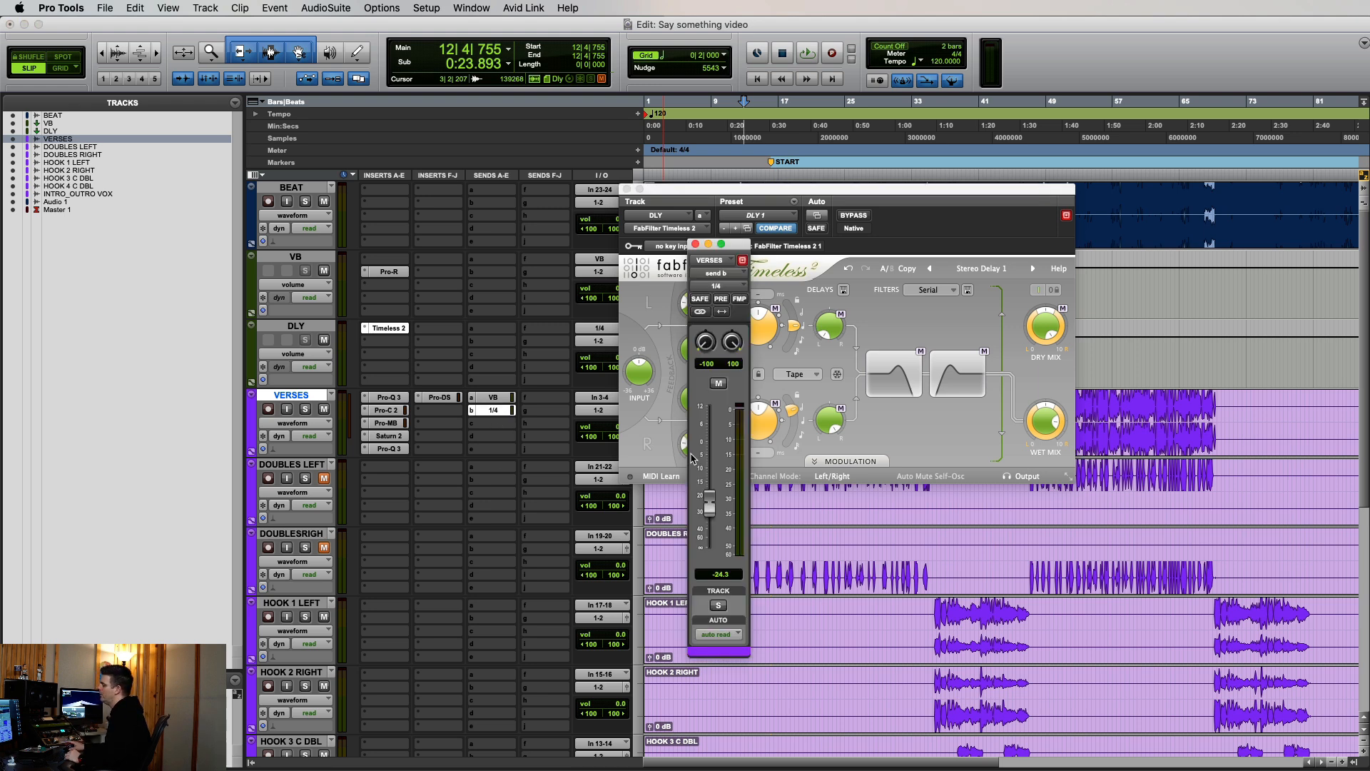
click(493, 408)
click(492, 408)
click(507, 411)
click(627, 187)
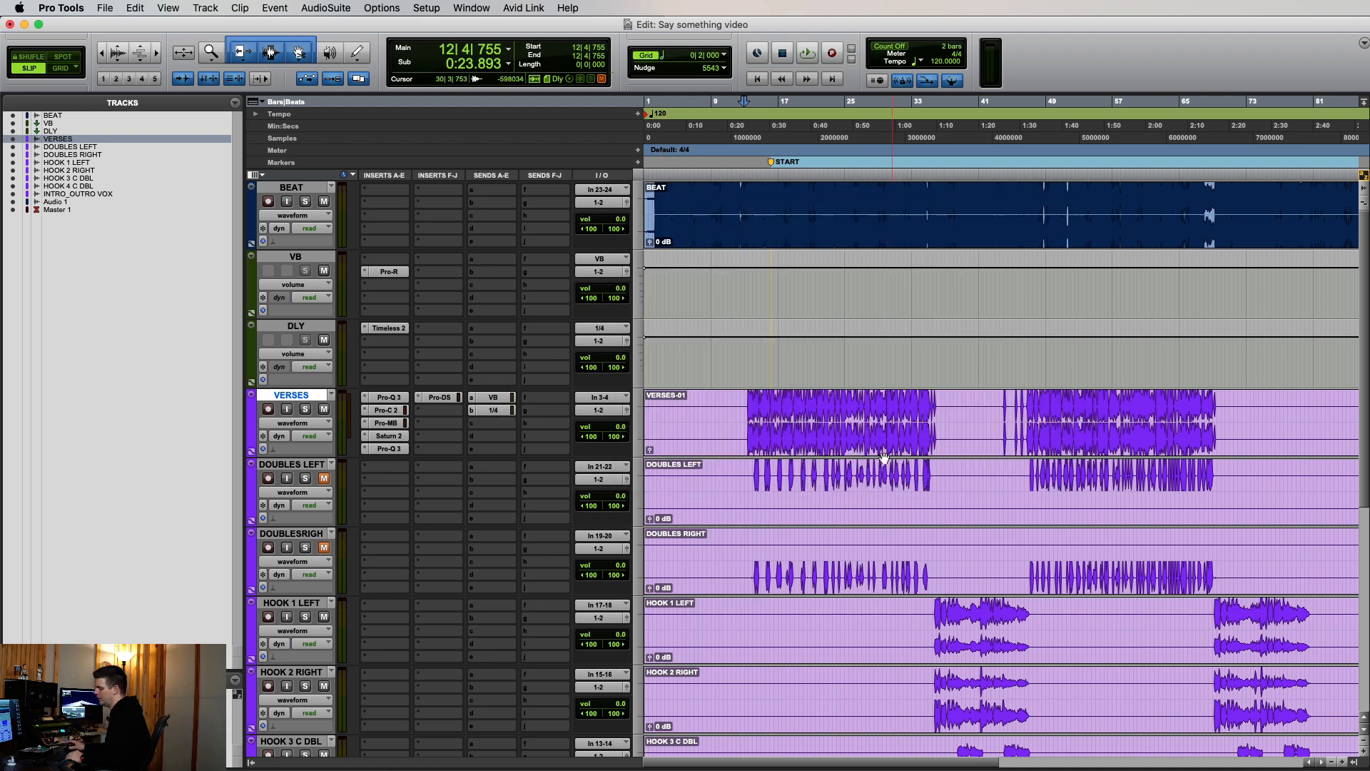